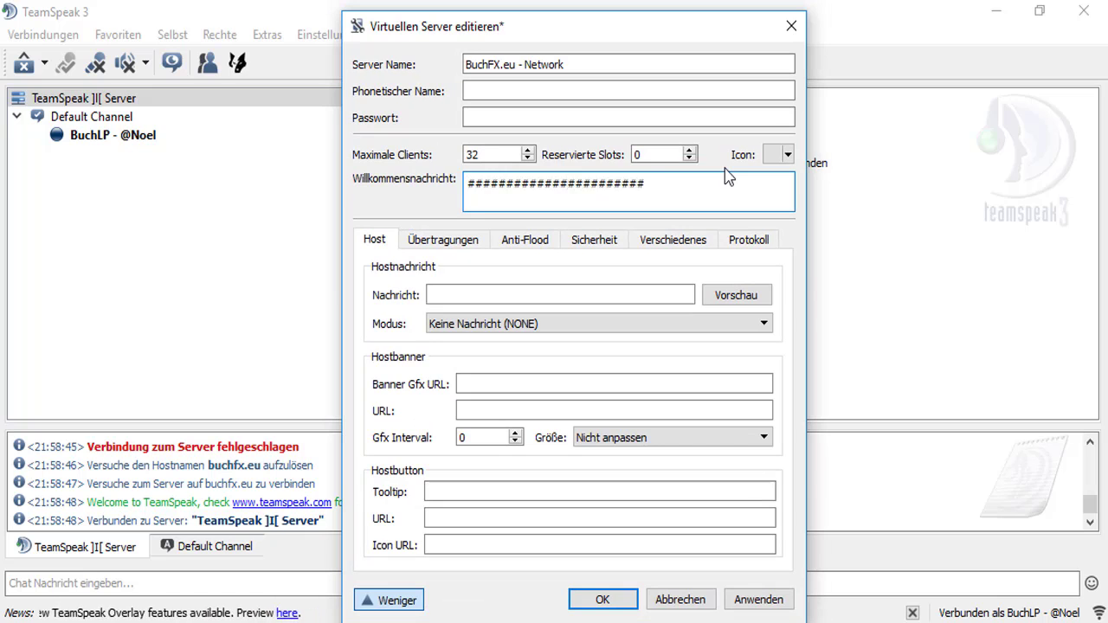
# - Write the welcome message framed by rows of #, with the lines "Willkommen auf dem BuchFX Teamspeak", a "Bei Fragen" line and "Viel Spaß"
pyautogui.press('Return')
pyautogui.press('Return')
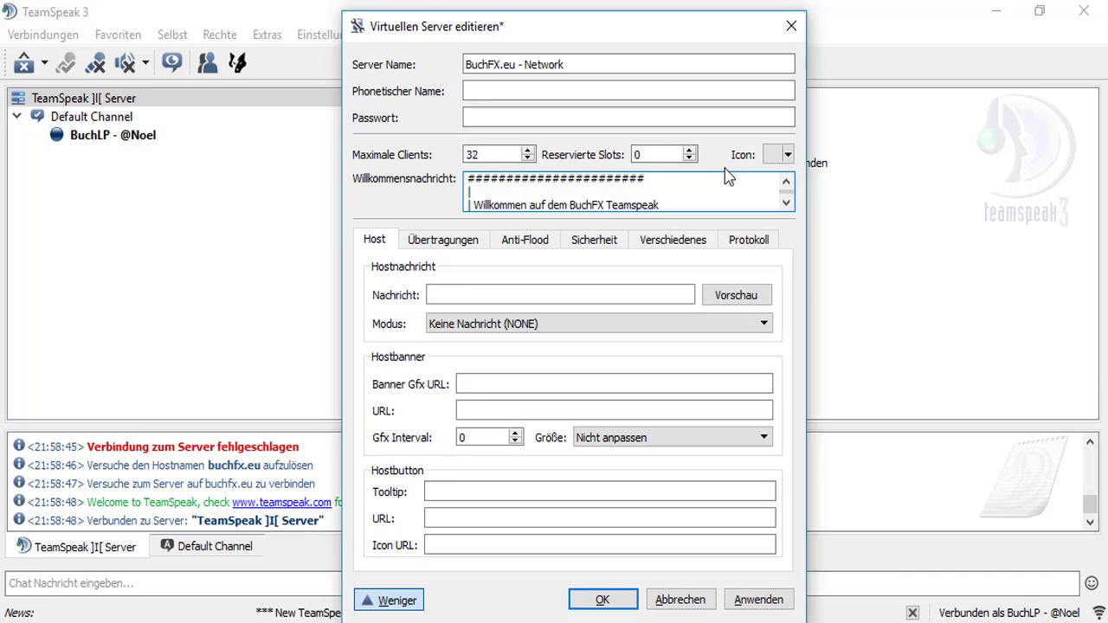
pyautogui.press('Return')
pyautogui.write('| Bei f')
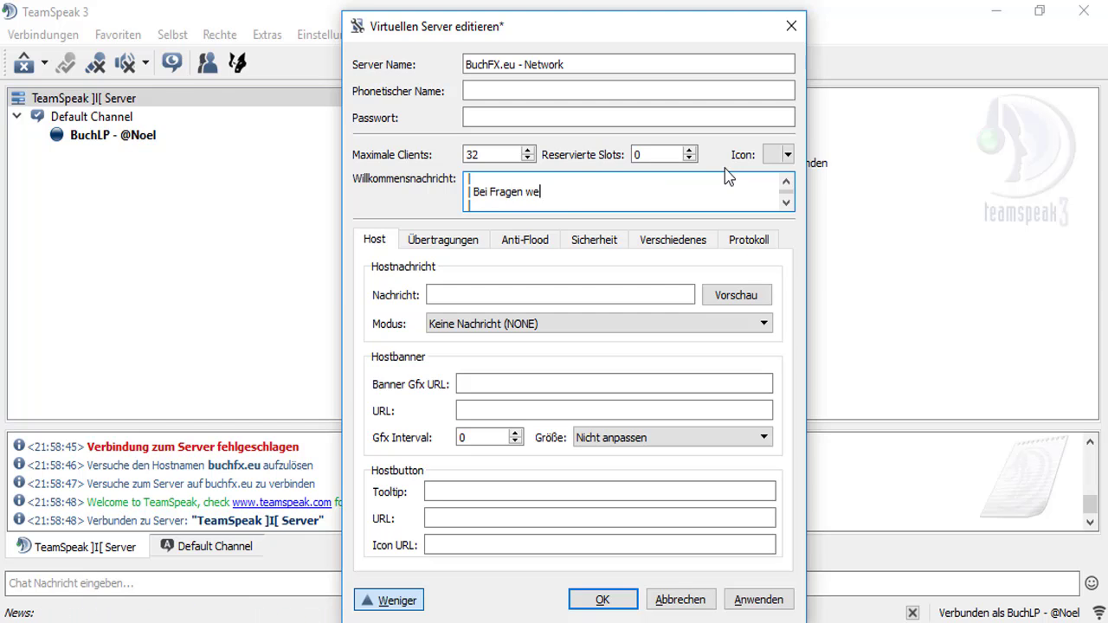
pyautogui.write('| #####################')
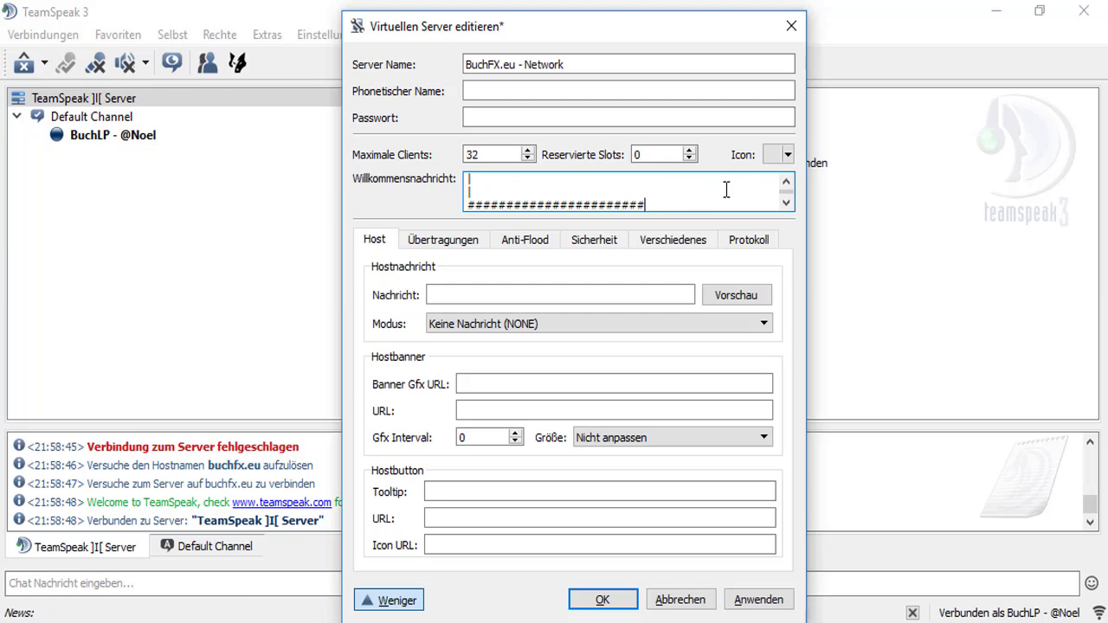
pyautogui.write('ß')
pyautogui.click(675, 324)
pyautogui.click(658, 360)
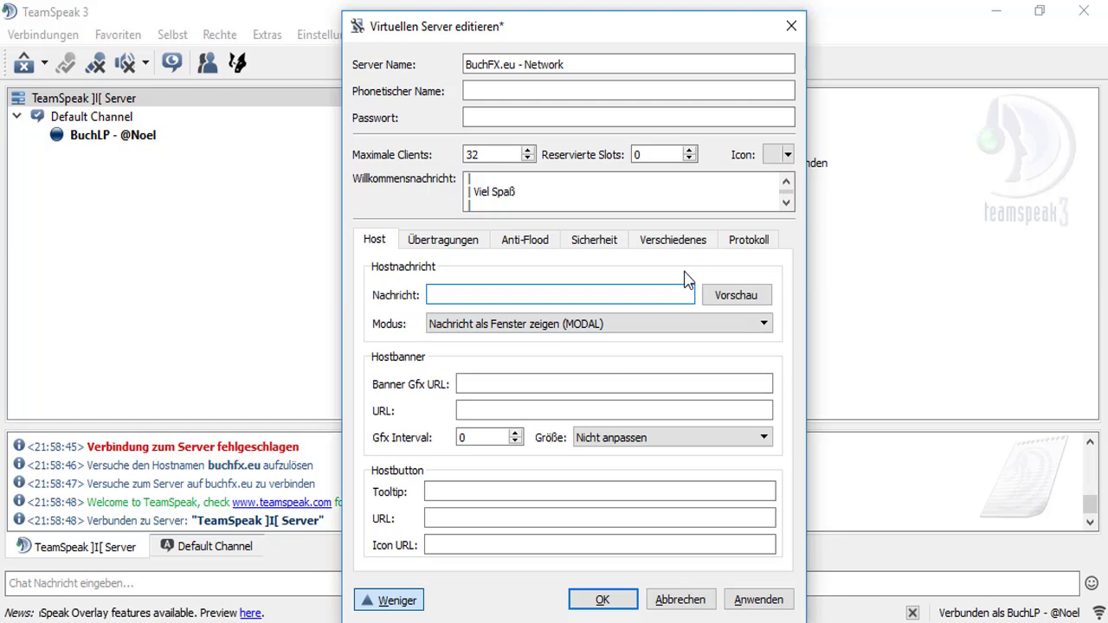
pyautogui.click(667, 379)
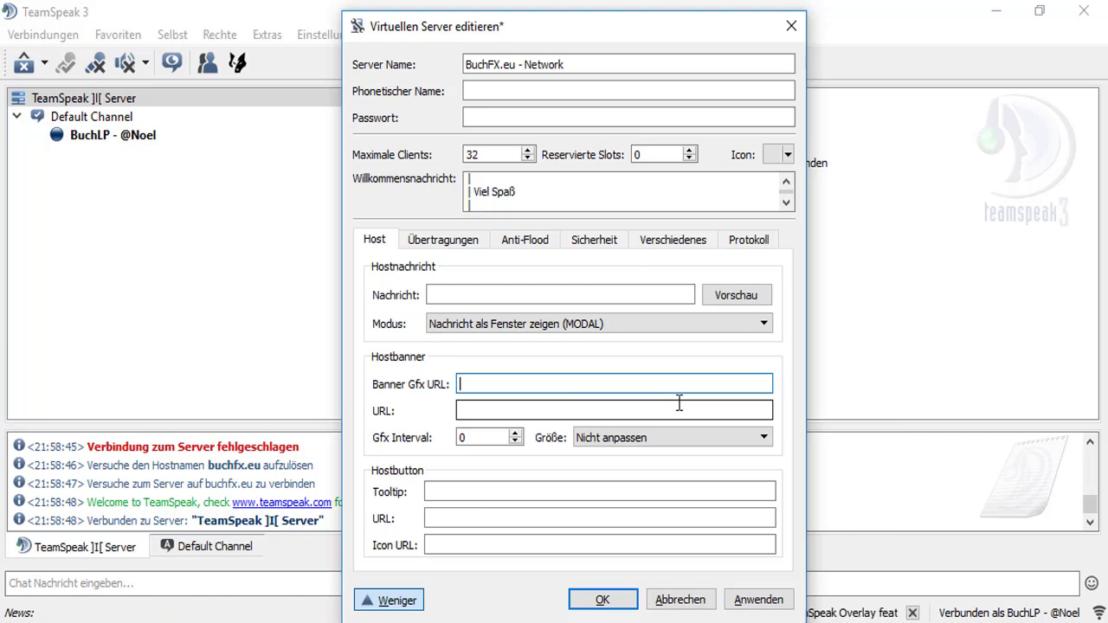
pyautogui.write('http://BuchFX.eu/Logo')
# - Reuse the banner graphic address as the banner's link URL, set its size to "Anpassen, Seitenverhältnis ignorieren" and apply the server settings
pyautogui.hotkey('ctrl', 'a')
pyautogui.hotkey('ctrl', 'c')
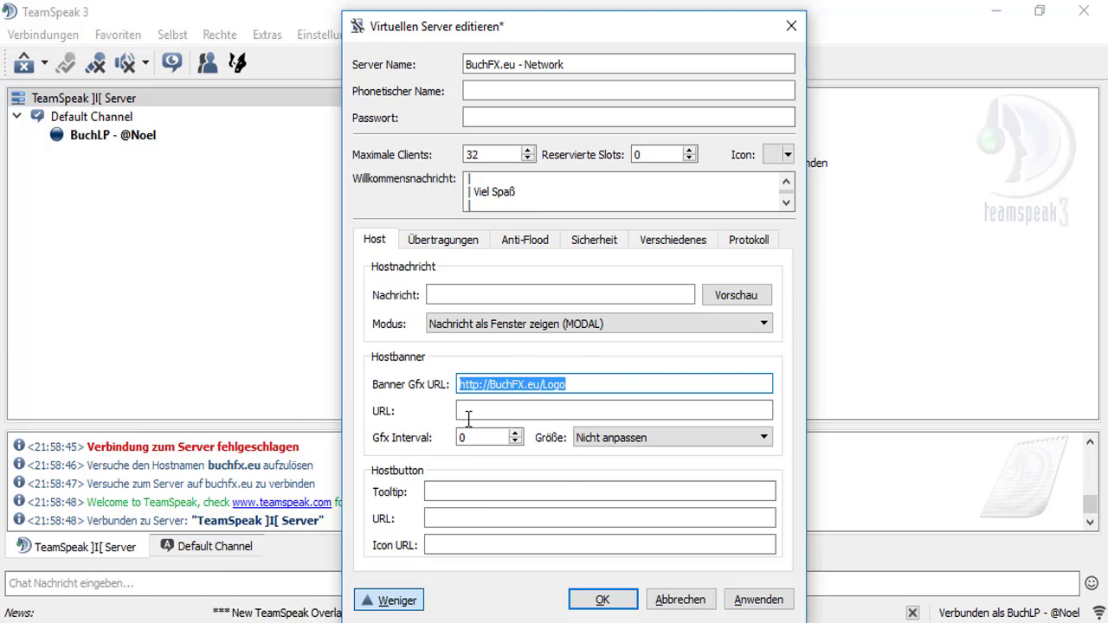
pyautogui.click(472, 411)
pyautogui.hotkey('ctrl', 'v')
pyautogui.click(672, 437)
pyautogui.click(641, 467)
pyautogui.click(746, 606)
pyautogui.moveTo(675, 28); pyautogui.dragTo(724, 38)
pyautogui.click(522, 503)
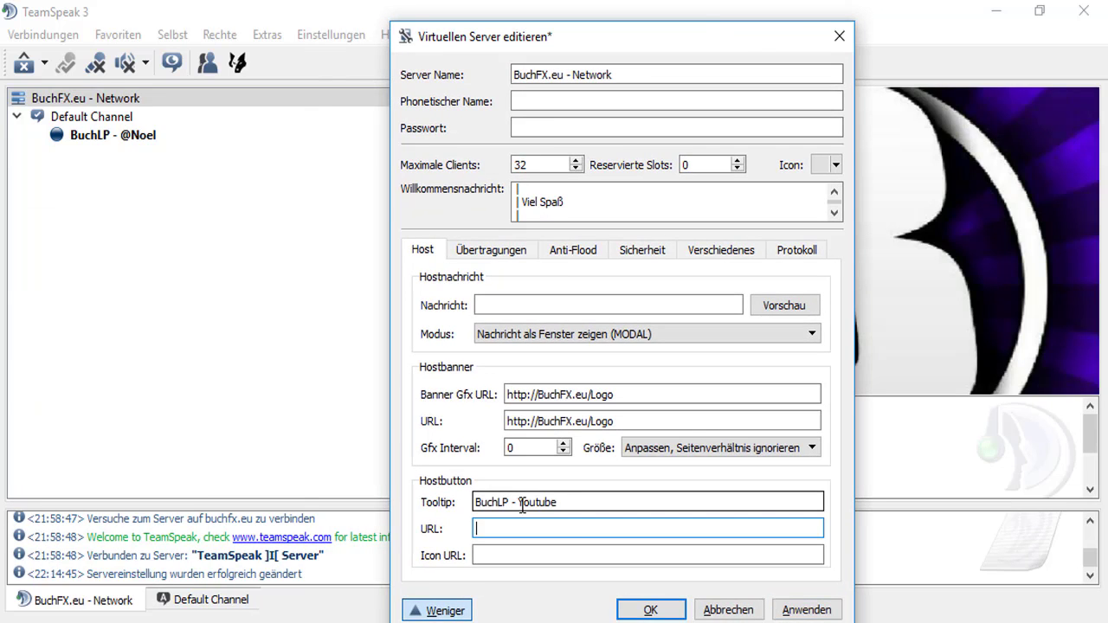
pyautogui.write('http://BuchLP.tk')
pyautogui.press('Tab')
pyautogui.hotkey('ctrl', 'v')
pyautogui.click(806, 609)
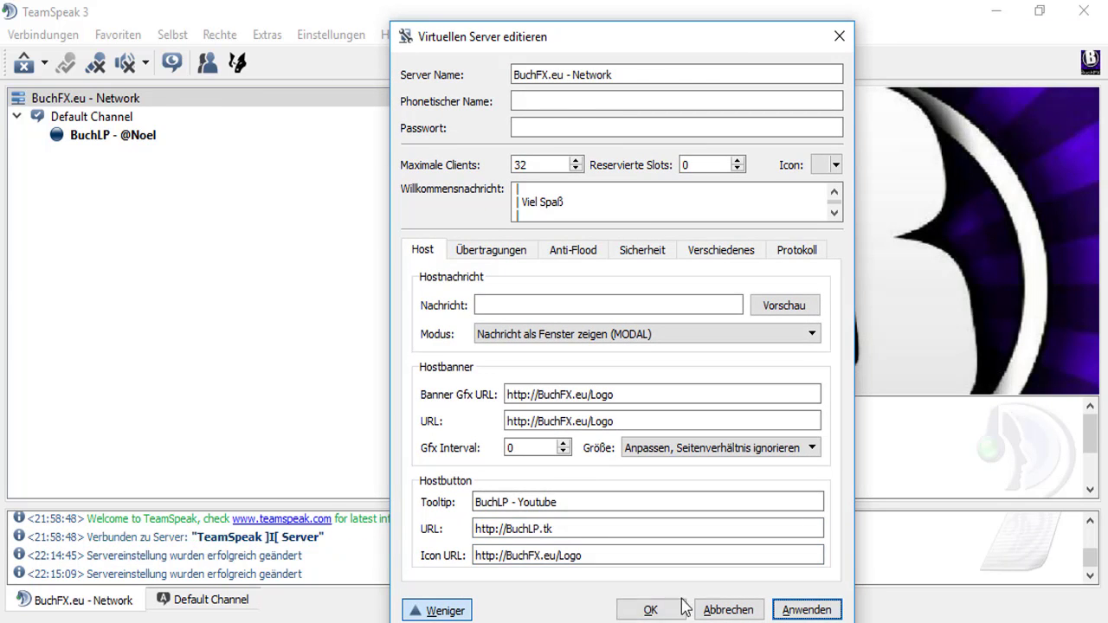
# - Set the complaint autoban count to 10 in the virtual server's miscellaneous settings and save the server configuration
pyautogui.click(571, 250)
pyautogui.click(645, 250)
pyautogui.click(721, 250)
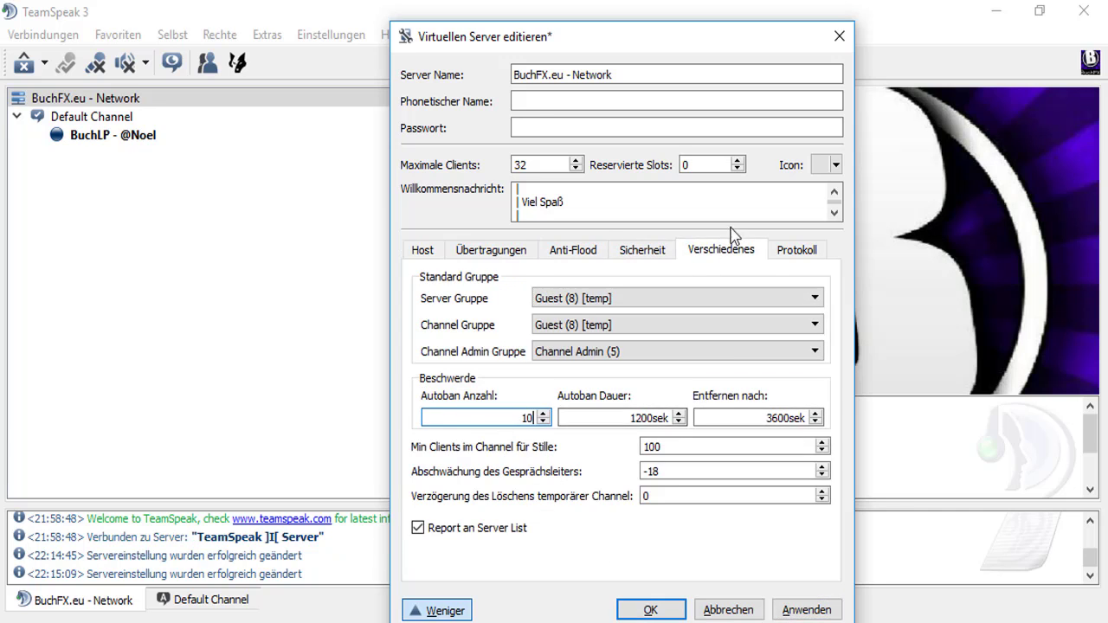
pyautogui.click(796, 250)
pyautogui.click(650, 609)
# - Open the Default Channel for editing and clear its name and topic
pyautogui.rightClick(121, 119)
pyautogui.click(195, 196)
pyautogui.hotkey('ctrl', 'a')
pyautogui.press('BackSpace')
pyautogui.hotkey('shift', 'Tab')
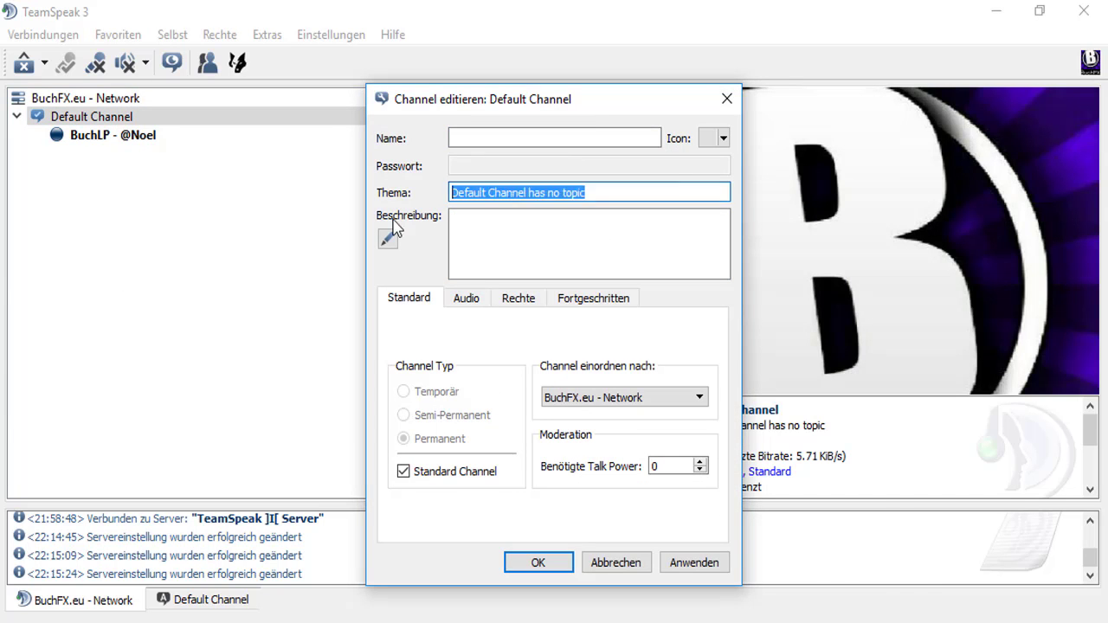
pyautogui.press('BackSpace')
# - Set the channel's required talk power to 9999 and switch to the Character Map
pyautogui.doubleClick(666, 465)
pyautogui.write('9999')
pyautogui.hotkey('alt', 'Tab')
pyautogui.doubleClick(770, 320)
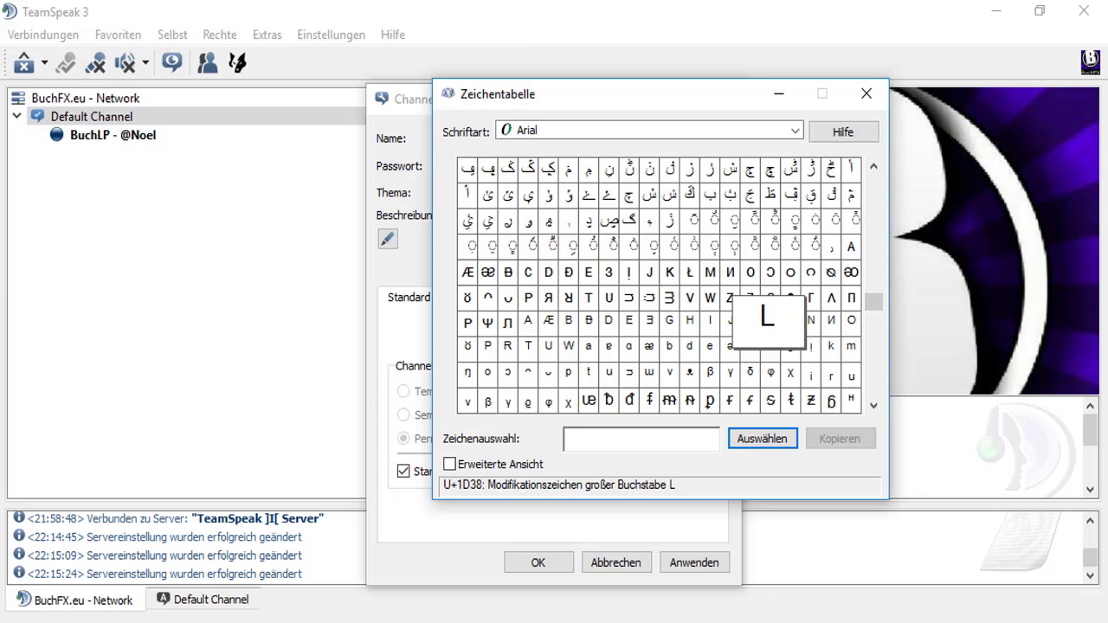
pyautogui.click(750, 320)
pyautogui.click(829, 321)
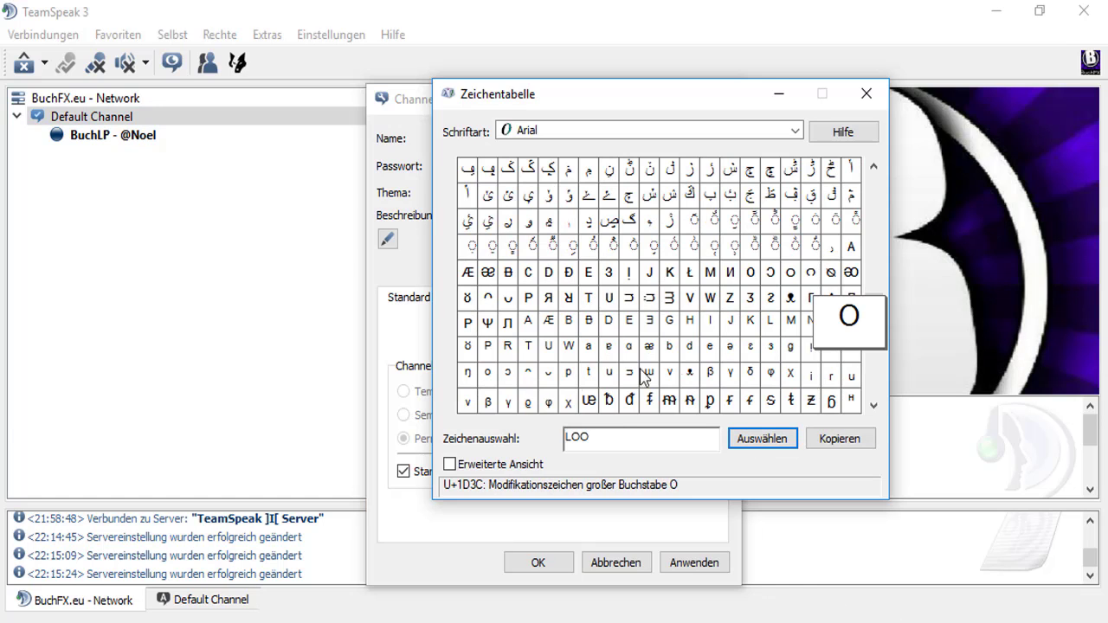
pyautogui.click(669, 346)
pyautogui.click(568, 320)
pyautogui.click(761, 438)
pyautogui.click(710, 346)
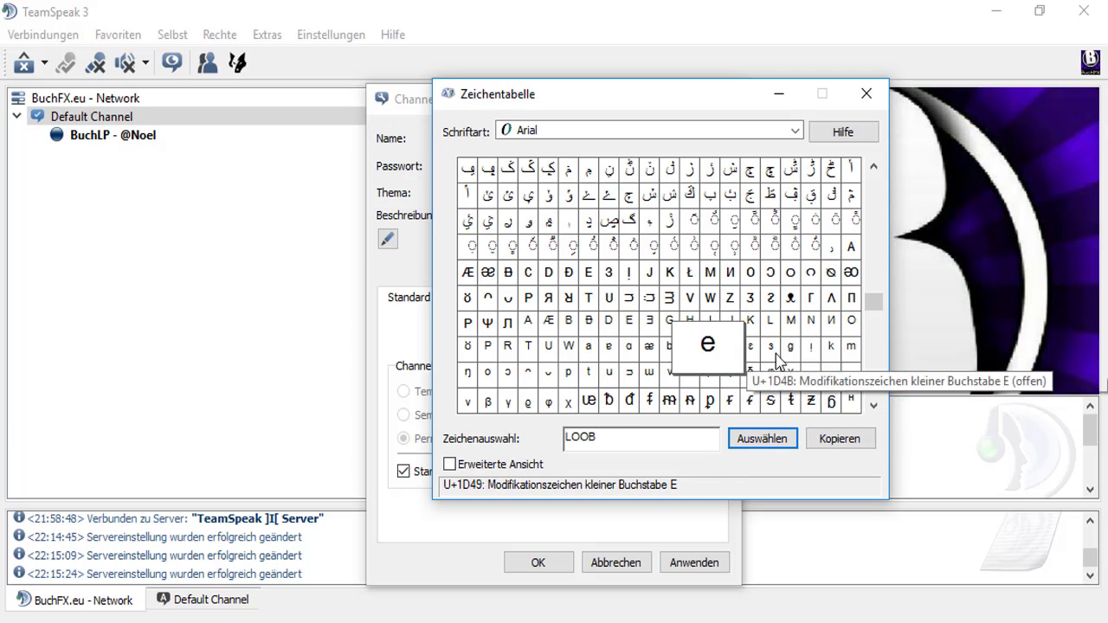
pyautogui.click(509, 400)
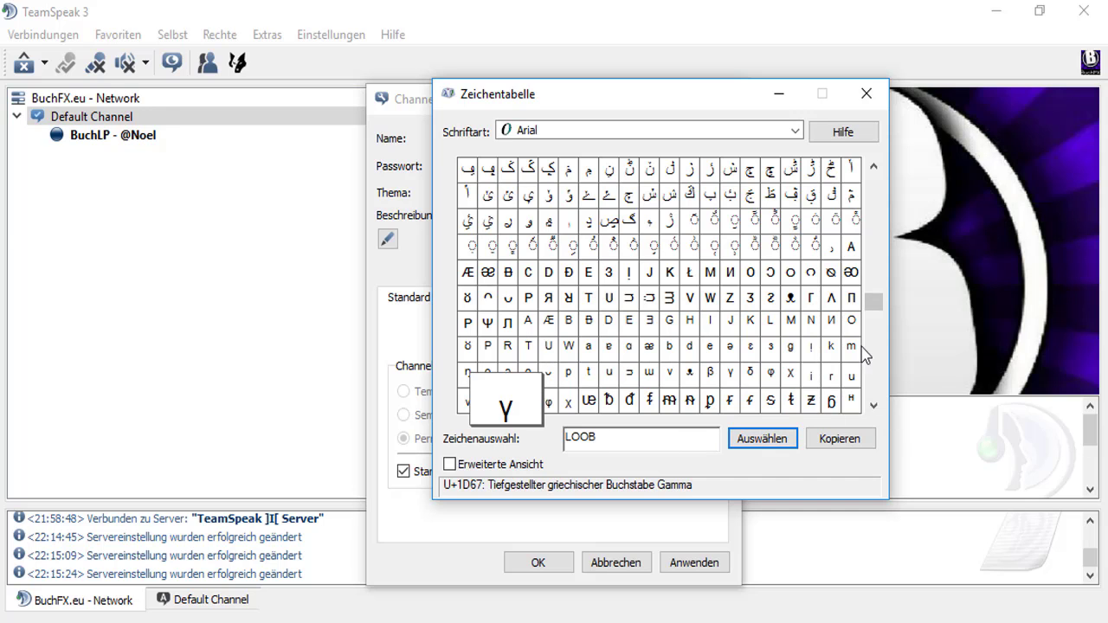
pyautogui.scroll(-1, 871, 304)
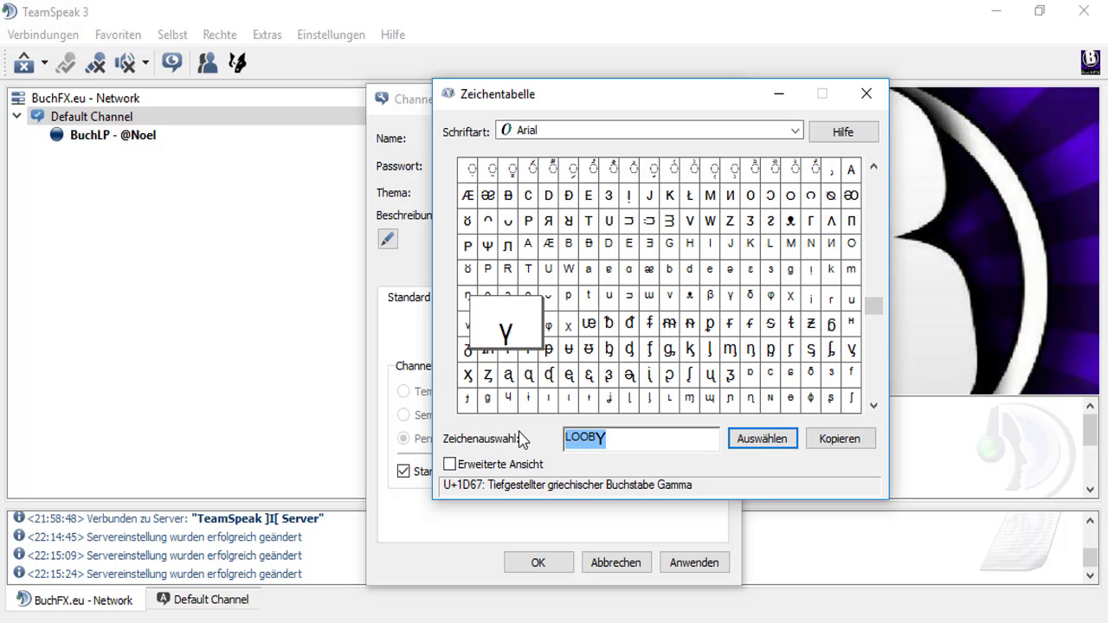
pyautogui.press('BackSpace')
pyautogui.press('BackSpace')
pyautogui.press('BackSpace')
pyautogui.press('BackSpace')
# - Compose "Lobby" with four black rectangle characters on each side in the Character Map and save it as the default channel's name
pyautogui.moveTo(873, 305); pyautogui.dragTo(871, 368)
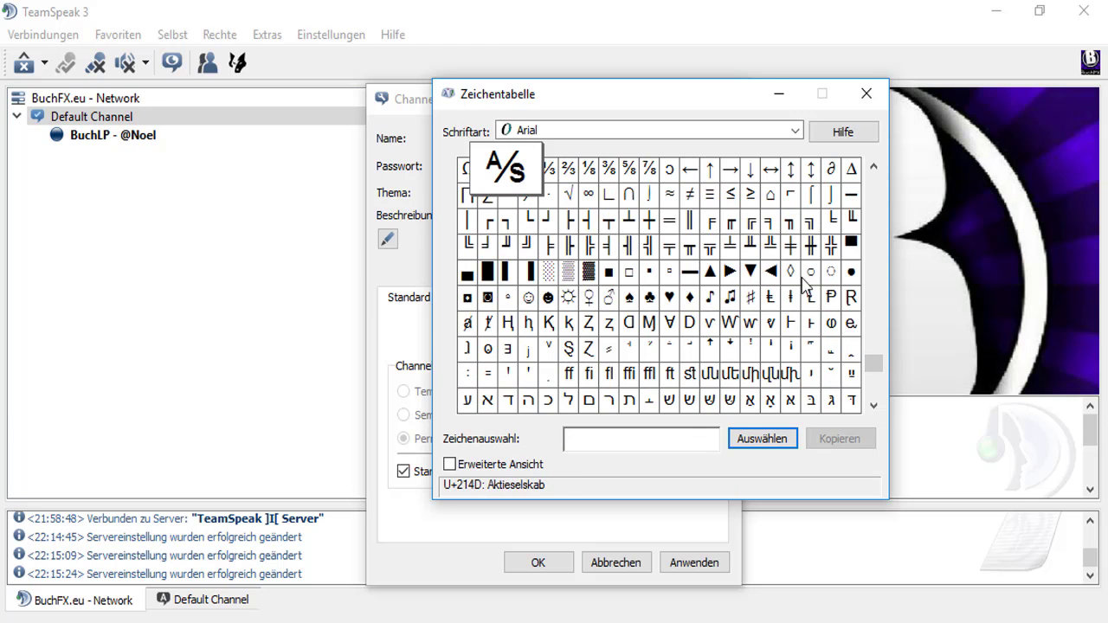
pyautogui.click(689, 271)
pyautogui.click(757, 441)
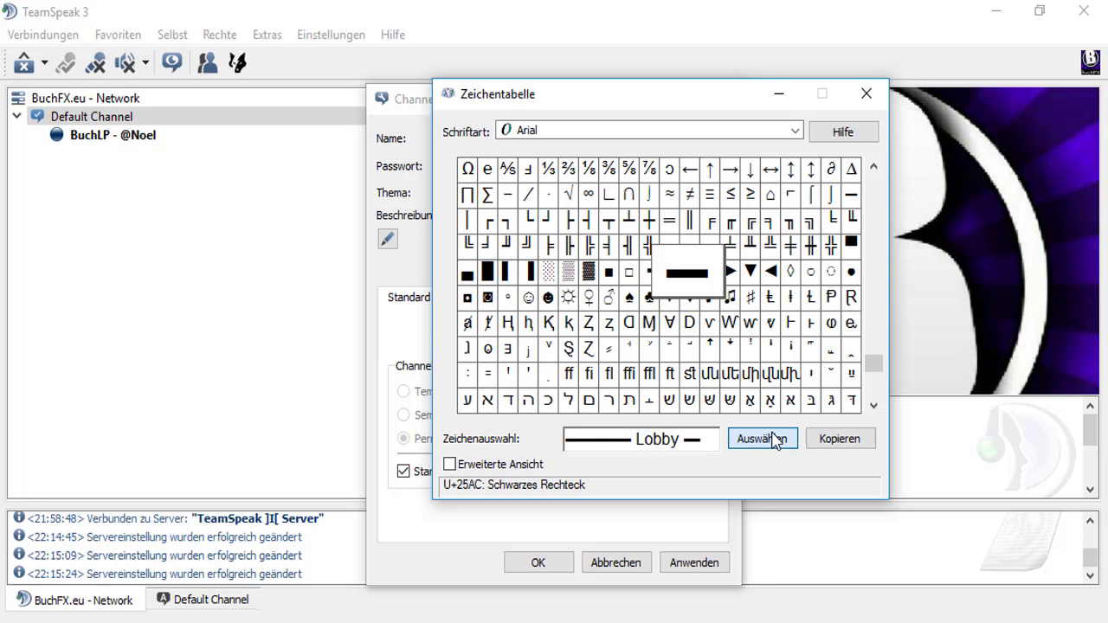
pyautogui.click(839, 439)
pyautogui.click(692, 528)
pyautogui.hotkey('ctrl', 'v')
pyautogui.click(667, 558)
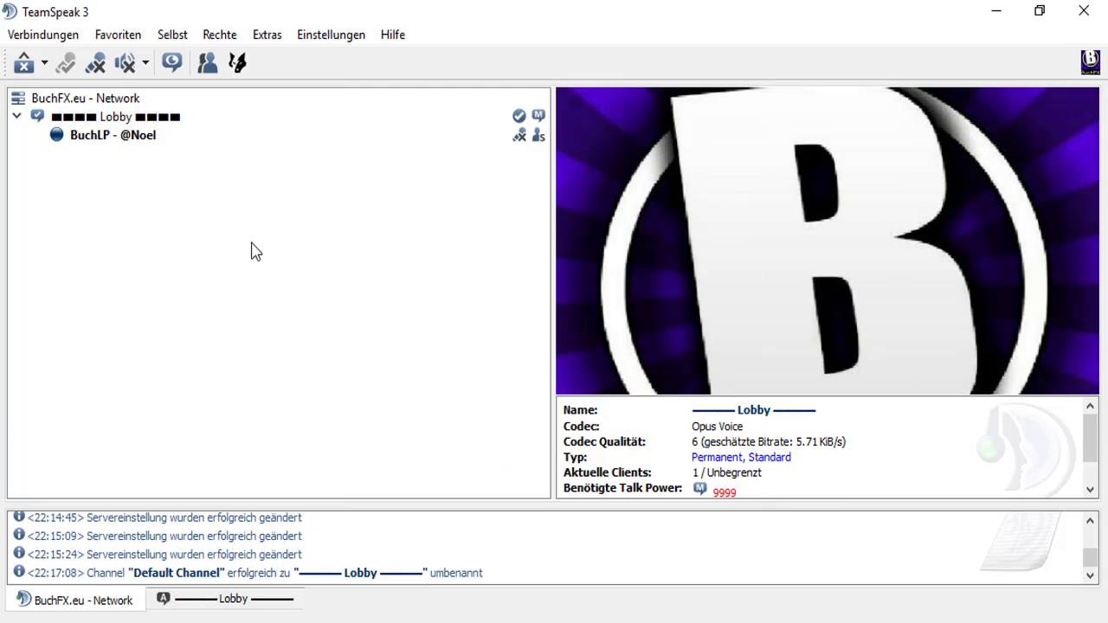
# - Prefix the Lobby channel's name with "[spacer]" and apply the change
pyautogui.rightClick(184, 161)
pyautogui.click(260, 191)
pyautogui.write('acer]')
pyautogui.click(693, 563)
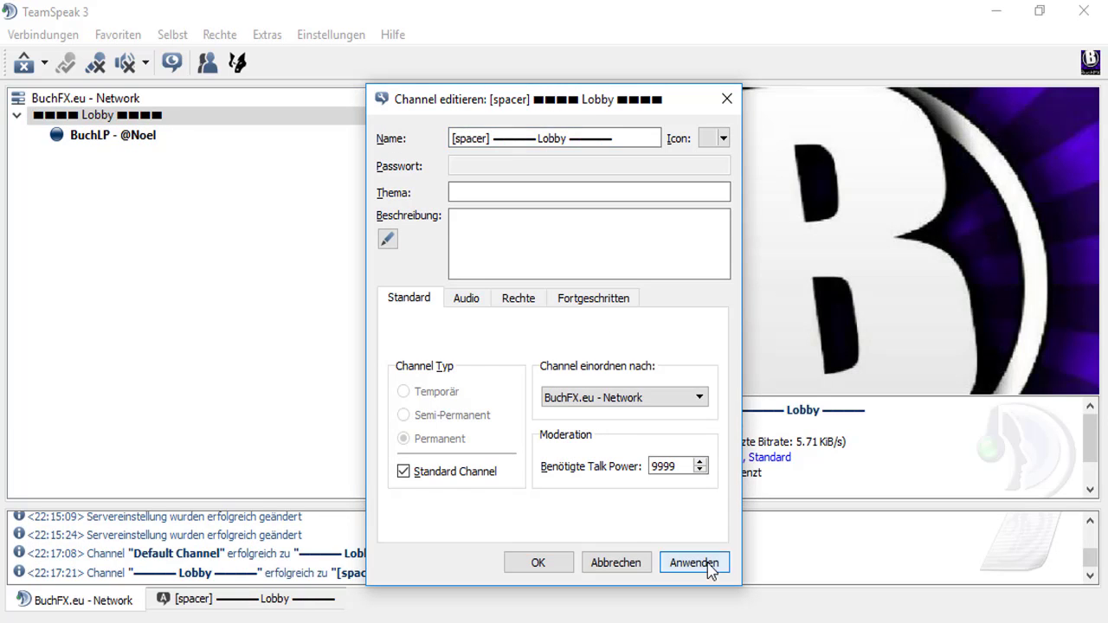
# - Change the Lobby channel's prefix to "[cspacer]" so its name is centred, and save it
pyautogui.click(453, 139)
pyautogui.write('c')
pyautogui.press('Return')
# - Start a new channel named "[cspacer] ● Team ●", taking the black circle character from the Character Map
pyautogui.rightClick(212, 173)
pyautogui.click(260, 208)
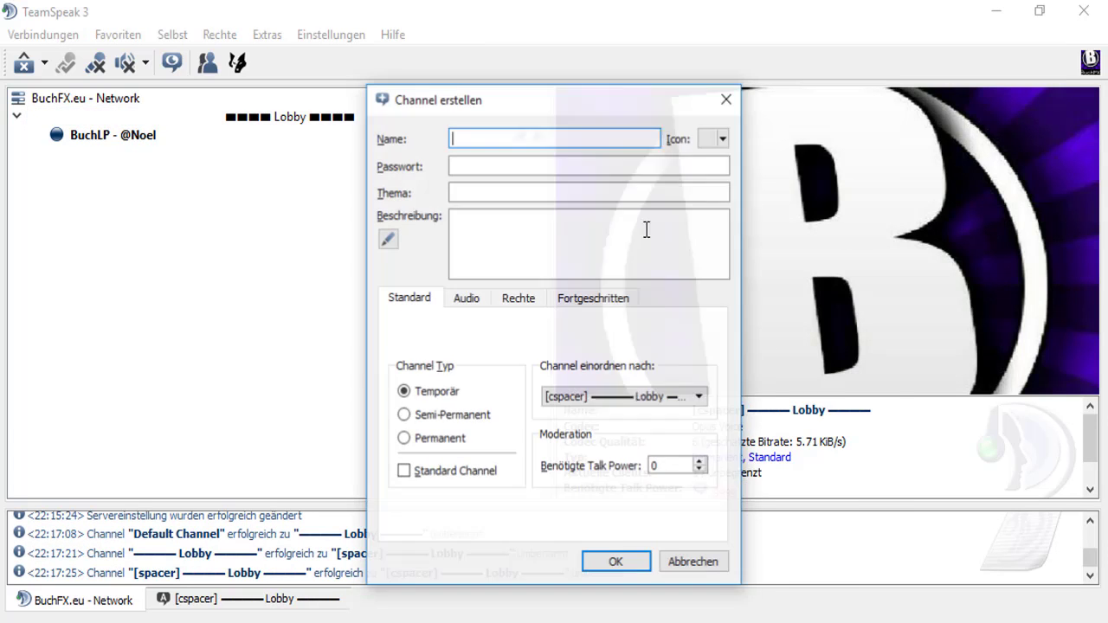
pyautogui.hotkey('alt', 'Tab')
pyautogui.doubleClick(850, 374)
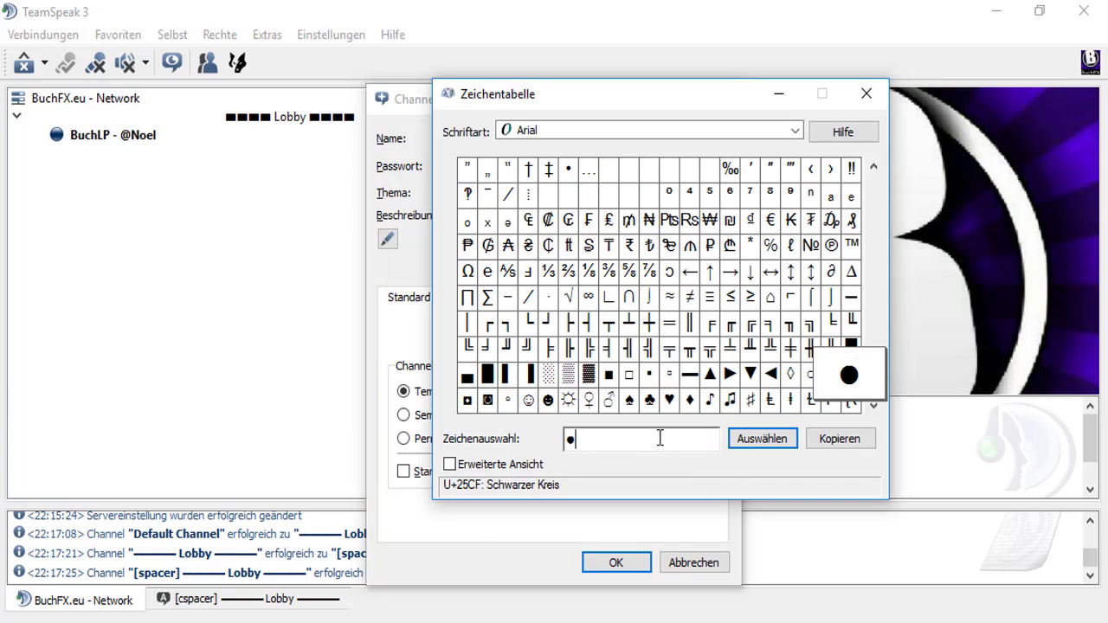
pyautogui.click(419, 235)
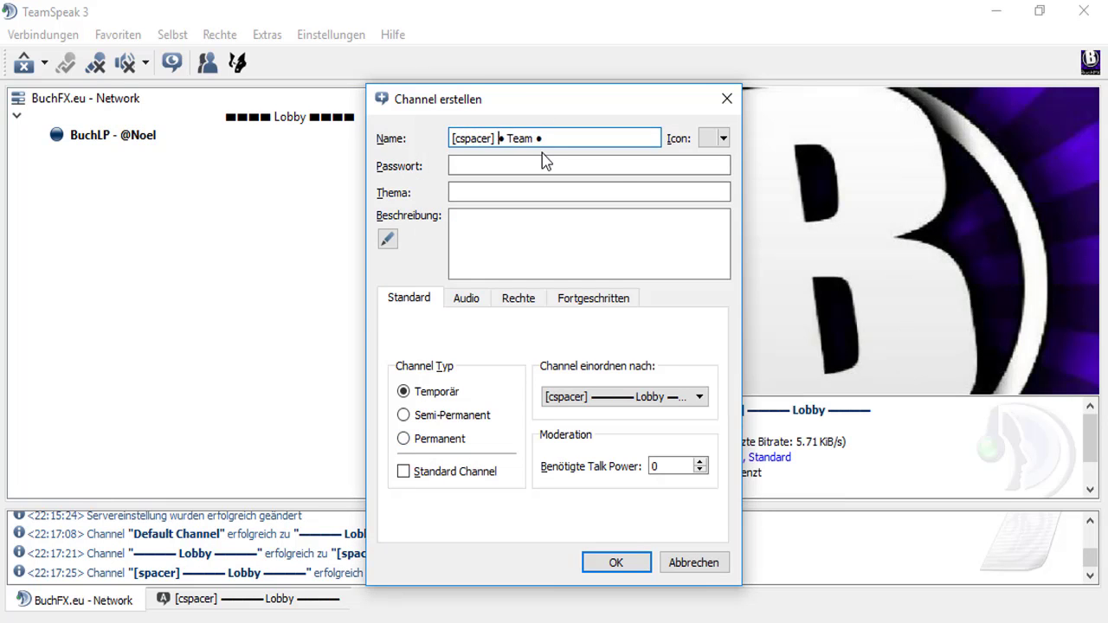
# - Make the Team spacer channel permanent and create it below the Lobby
pyautogui.click(519, 298)
pyautogui.click(409, 297)
pyautogui.click(403, 438)
pyautogui.click(615, 561)
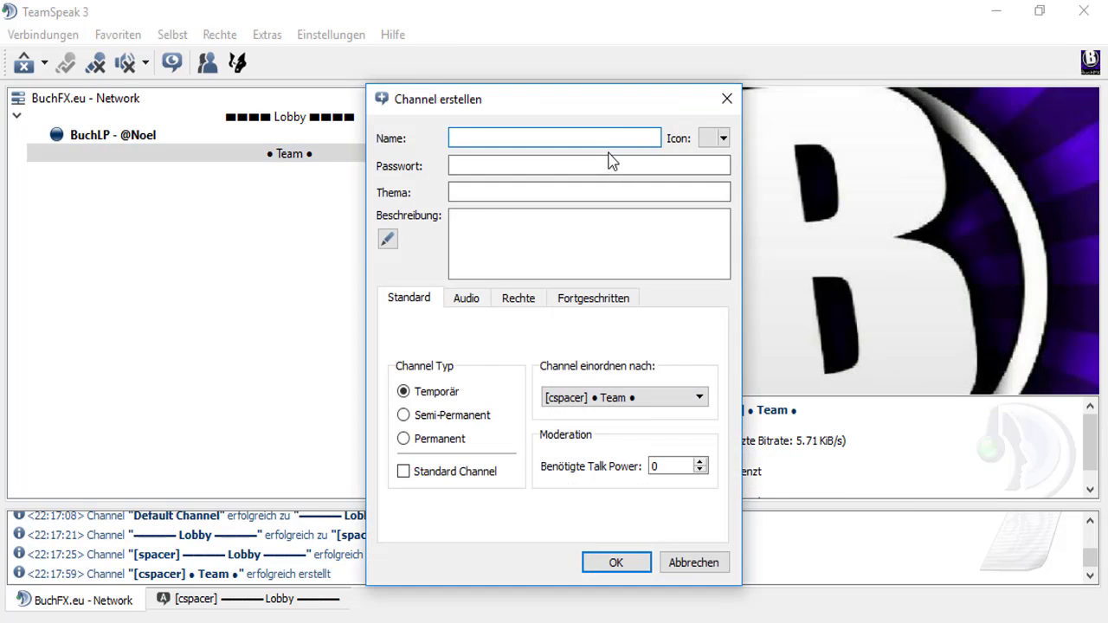
# - Switch to the Character Map for the next channel name, replace the selected text with a small black square and choose the Dosis font
pyautogui.hotkey('alt', 'Tab')
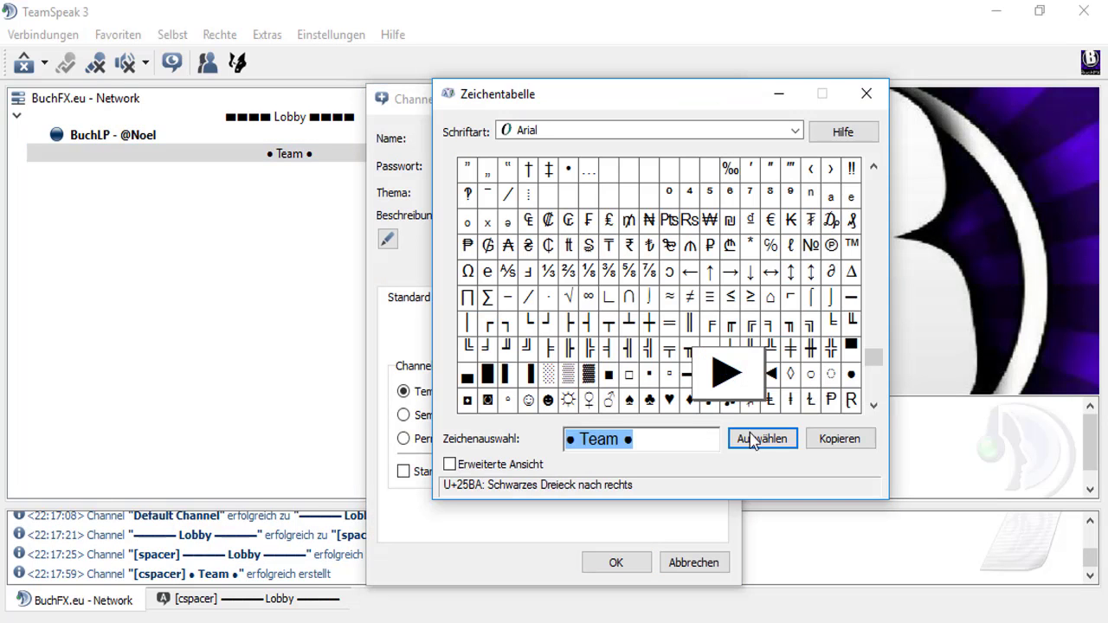
pyautogui.click(668, 374)
pyautogui.click(761, 439)
pyautogui.click(771, 130)
pyautogui.write('Dosis')
# - Add the letters ADMIN after the small square in the Character Map's selection
pyautogui.moveTo(874, 186)
pyautogui.mouseDown()
pyautogui.moveTo(875, 218)
pyautogui.moveTo(874, 204)
pyautogui.mouseUp()
pyautogui.doubleClick(709, 169)
pyautogui.doubleClick(770, 169)
pyautogui.doubleClick(548, 194)
pyautogui.doubleClick(468, 194)
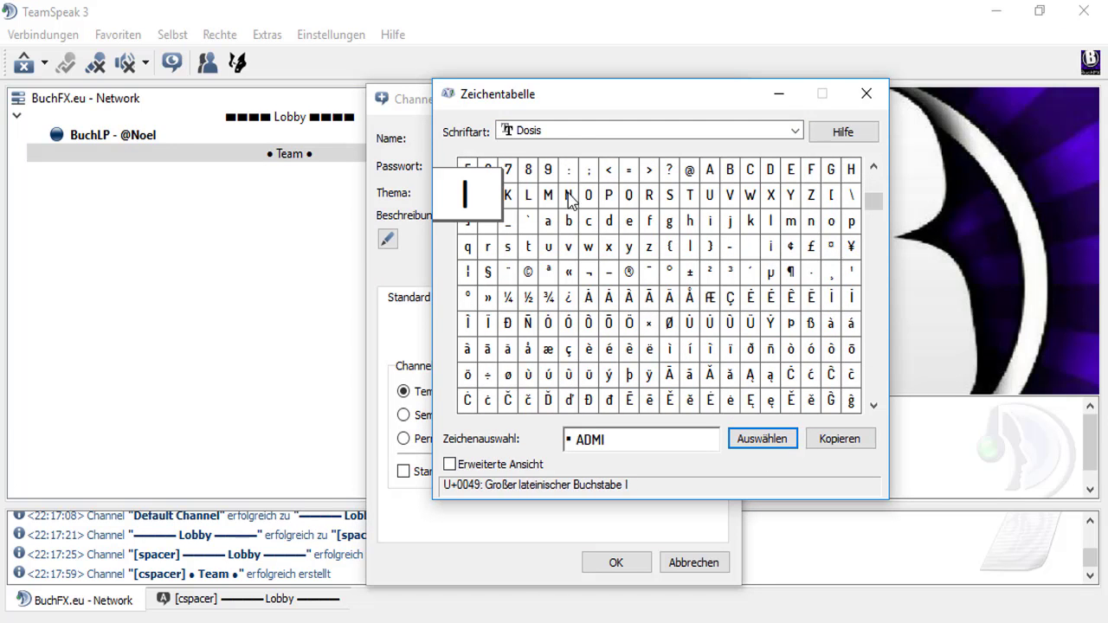
pyautogui.doubleClick(570, 196)
# - Append a vertical bar, copy the characters into the new channel's name and complete it as "▪ ADMIN | Talk 1"
pyautogui.moveTo(874, 206); pyautogui.dragTo(870, 238)
pyautogui.doubleClick(689, 220)
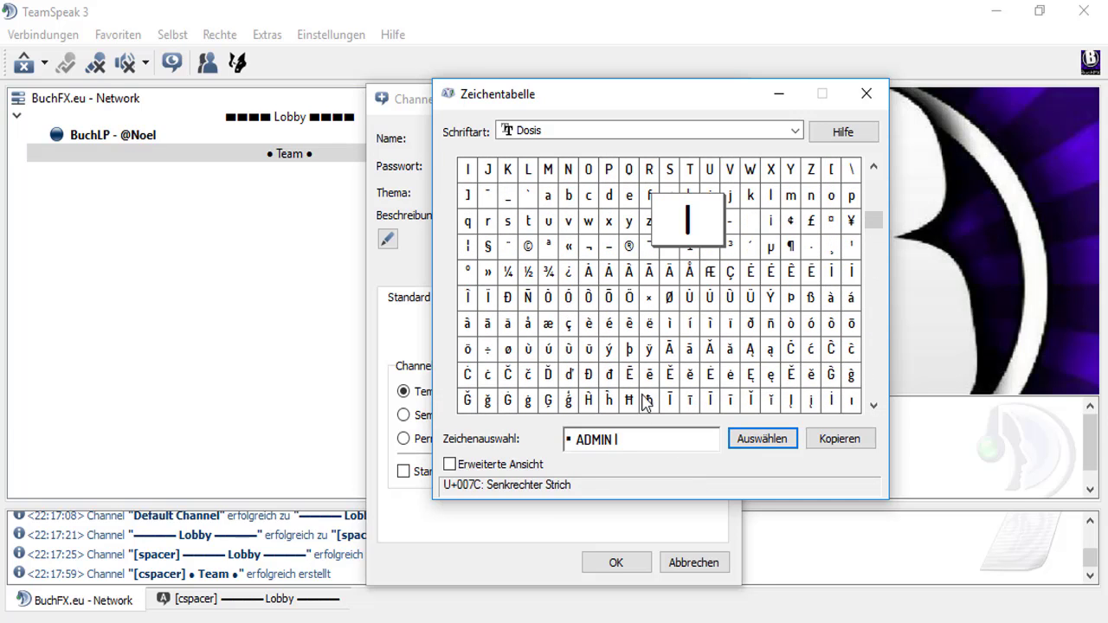
pyautogui.click(839, 439)
pyautogui.click(554, 138)
pyautogui.hotkey('ctrl', 'v')
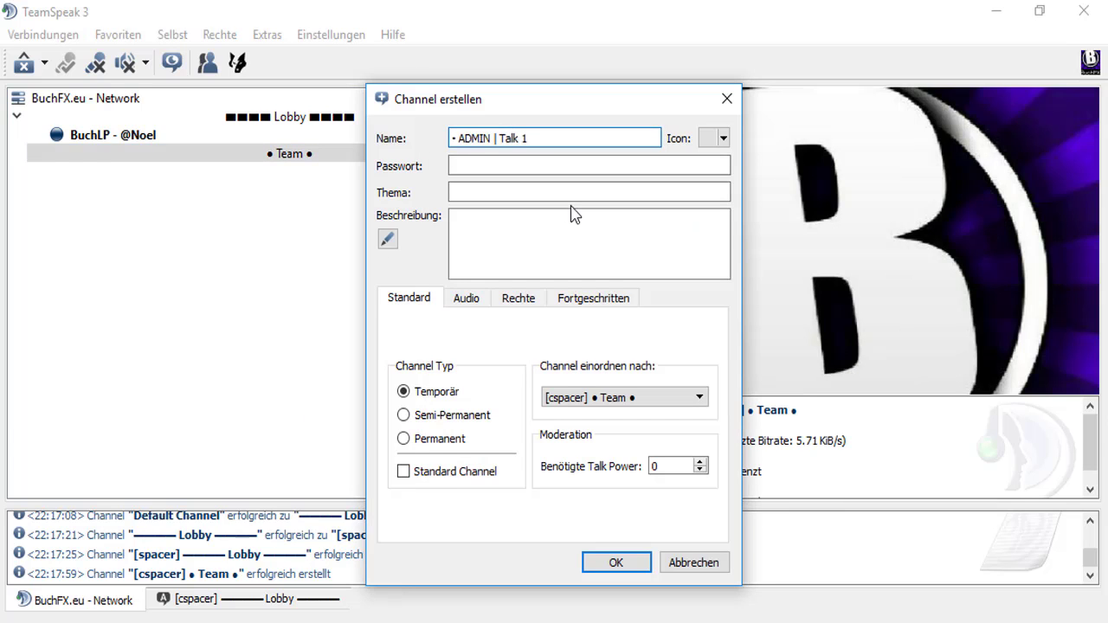
# - Make the ADMIN Talk 1 channel permanent and create it below the Team spacer
pyautogui.click(519, 298)
pyautogui.click(407, 297)
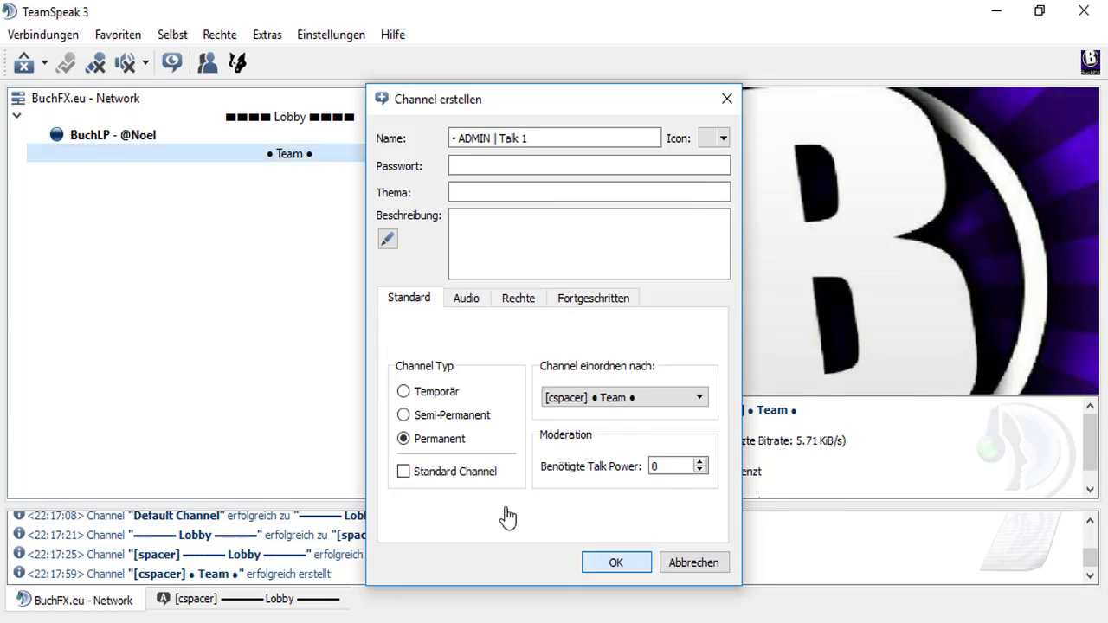
pyautogui.press('Return')
# - Switch to an empty WordPad document and note "Admin = 900"
pyautogui.press('super')
pyautogui.press('super')
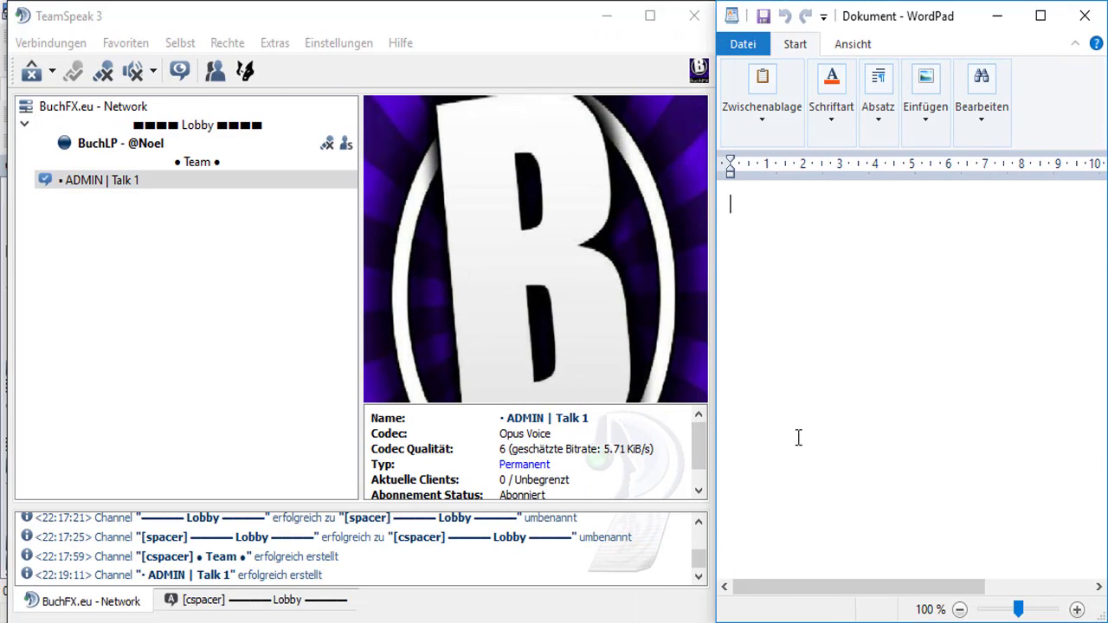
pyautogui.write('n = 900')
# - Create the permanent channels "▪ ADMIN | Talk 2" and "▪ ADMIN | Besprechung" below ADMIN Talk 1
pyautogui.write('Ta')
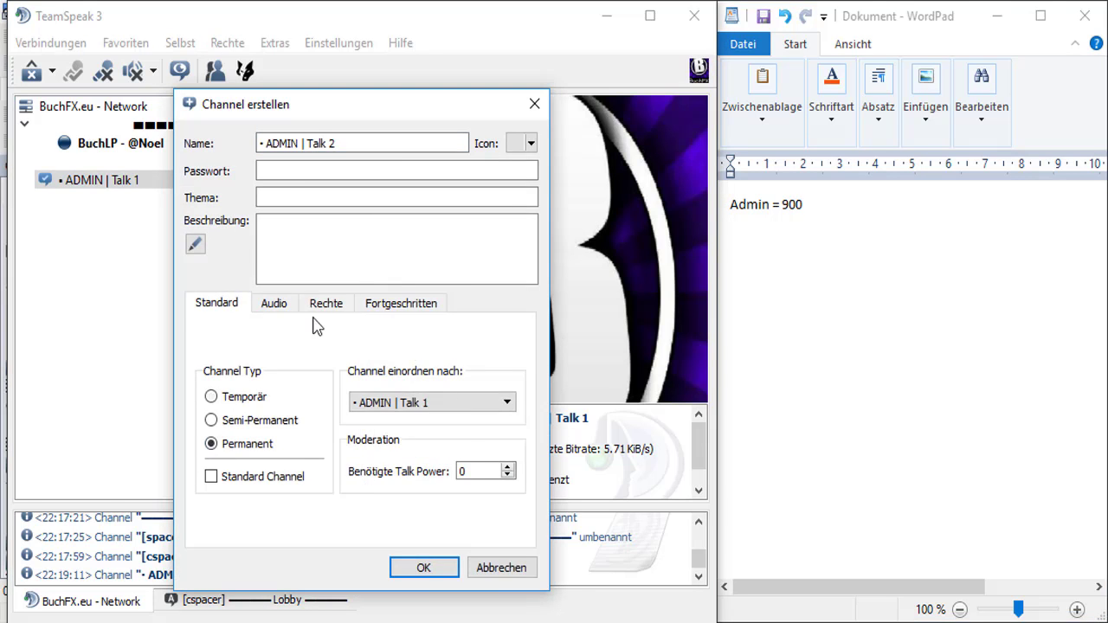
pyautogui.write('Beso')
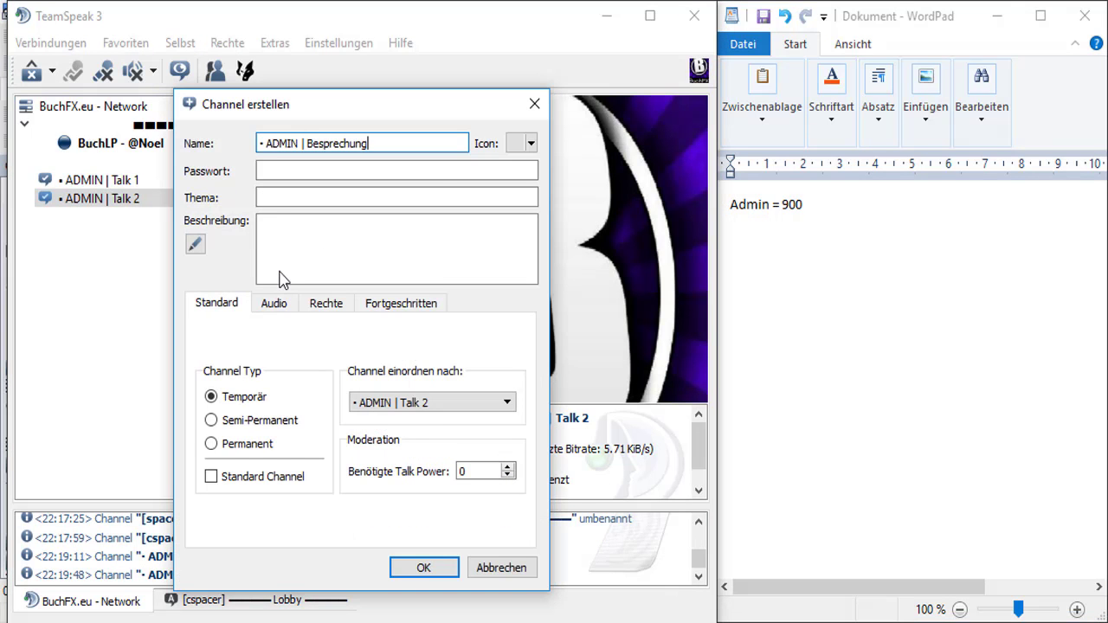
pyautogui.write('rechung')
pyautogui.click(326, 303)
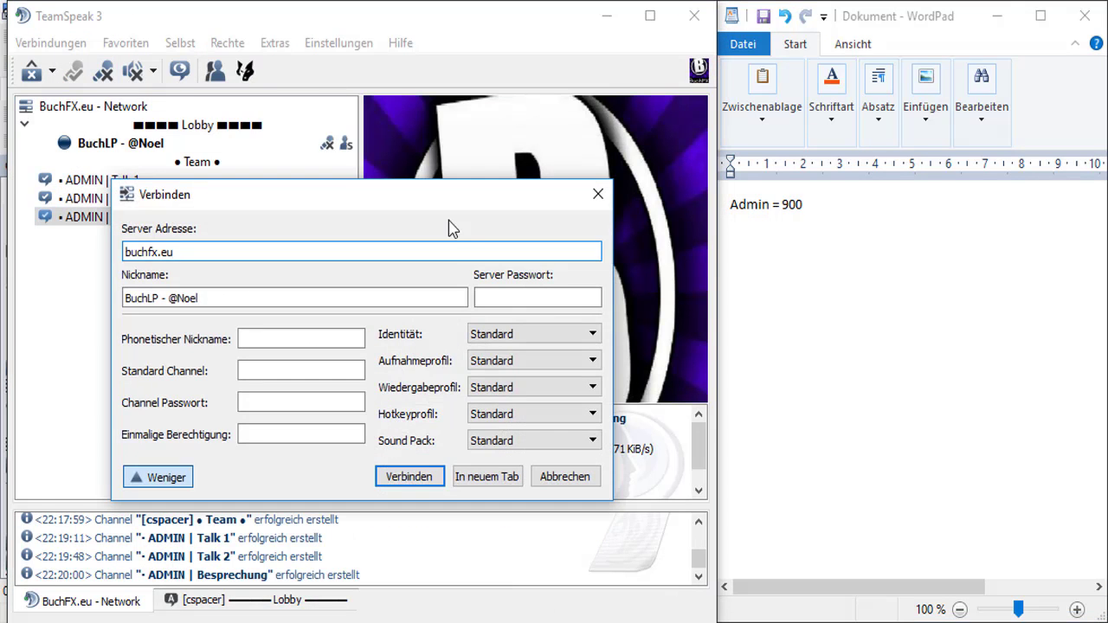
# - Connect to the server ts.keycraft.de in a new tab, using the nickname BuchLP
pyautogui.write('ts.keycraft.de')
pyautogui.click(487, 476)
pyautogui.click(354, 381)
pyautogui.write('Buch')
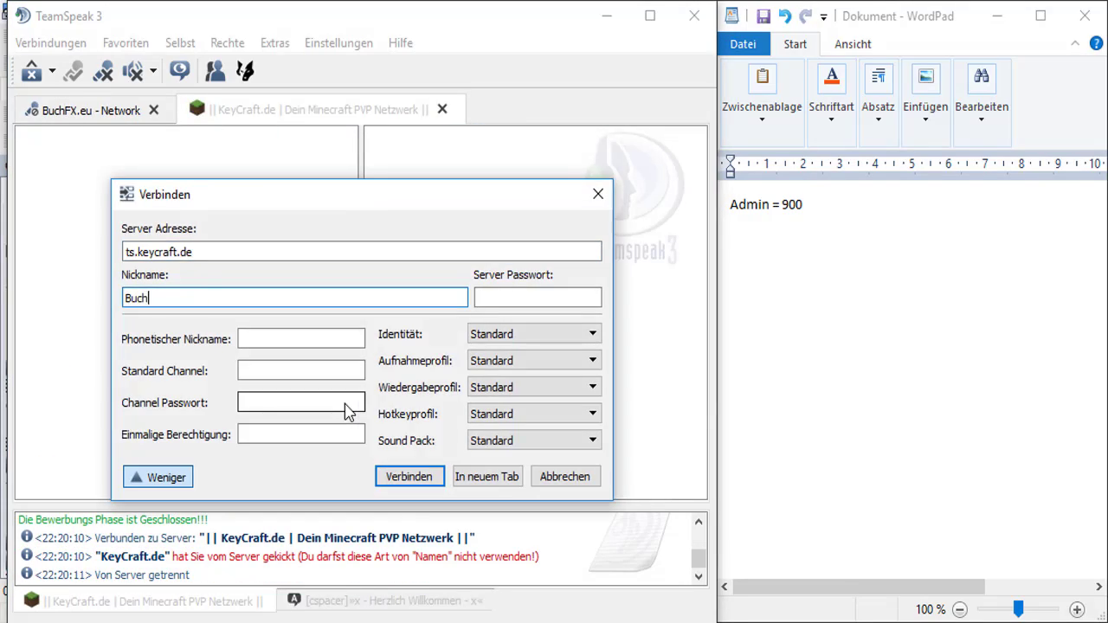
pyautogui.write('LP')
pyautogui.press('Return')
# - Look over the KeyCraft.de server's channel structure and return to the BuchFX.eu server
pyautogui.click(361, 378)
pyautogui.scroll(10, 248, 375)
pyautogui.moveTo(454, 16); pyautogui.dragTo(560, 262)
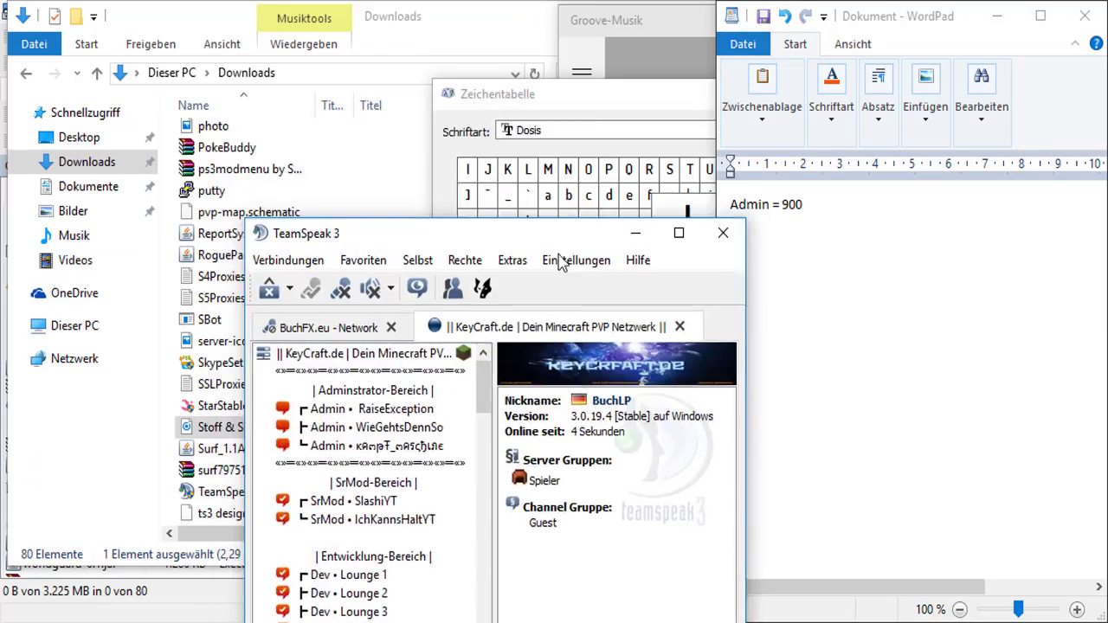
pyautogui.press('super+Left')
pyautogui.rightClick(269, 109)
pyautogui.click(91, 109)
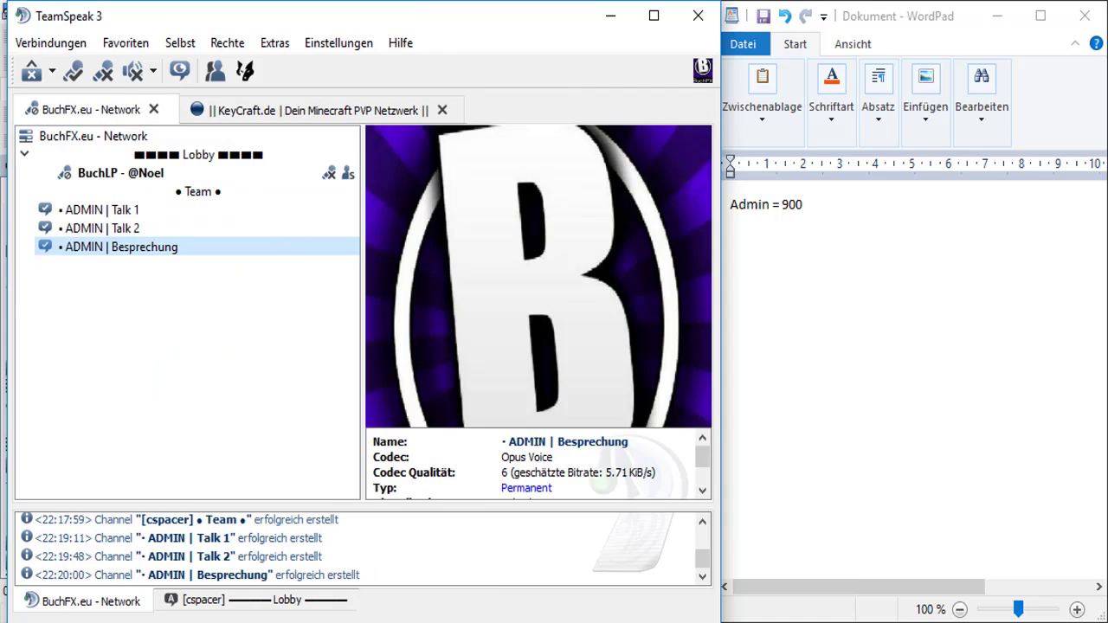
# - Create the permanent channel "• ADMIN | Am Zocken" sorted directly after ADMIN Talk 2
pyautogui.rightClick(184, 274)
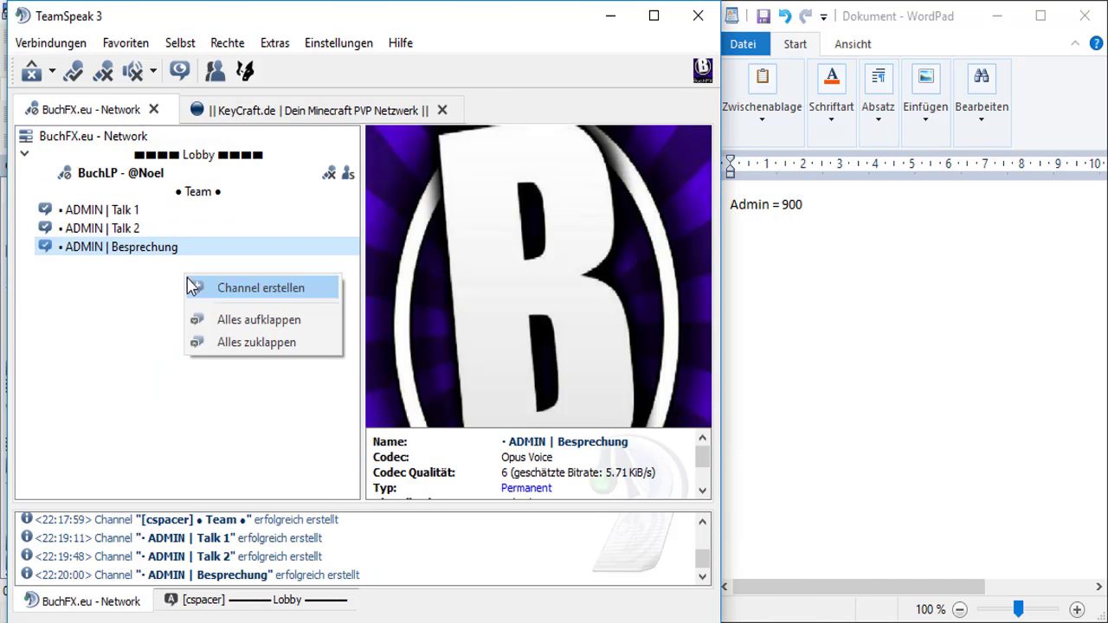
pyautogui.click(144, 341)
pyautogui.rightClick(167, 264)
pyautogui.click(234, 278)
pyautogui.write('• ADMIN |')
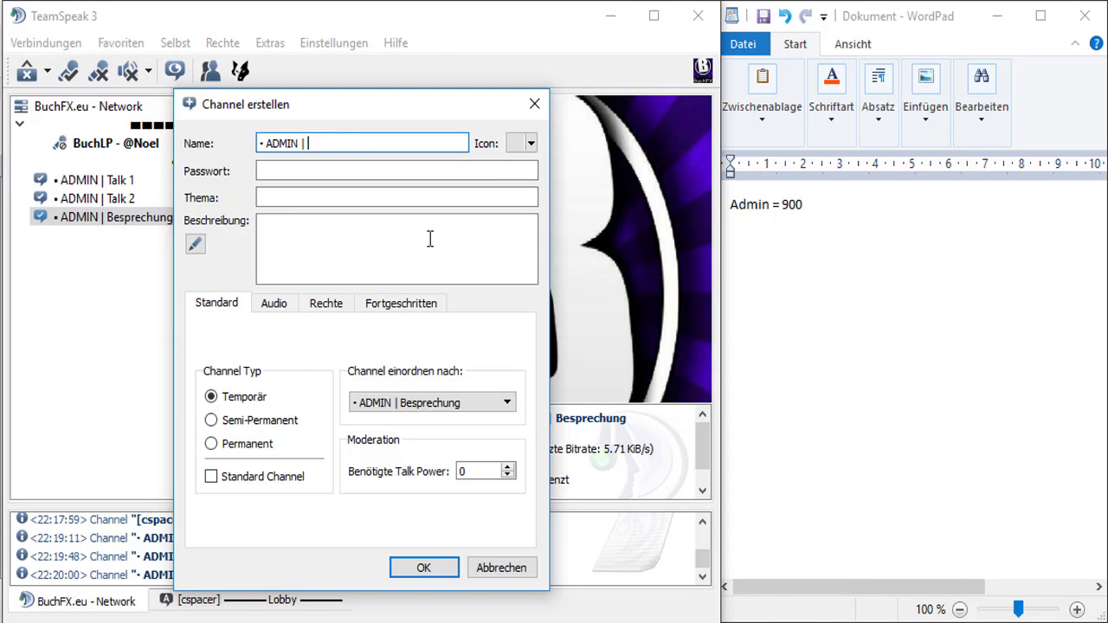
pyautogui.click(326, 303)
pyautogui.click(216, 303)
pyautogui.click(211, 443)
pyautogui.click(433, 402)
pyautogui.click(416, 451)
pyautogui.click(423, 567)
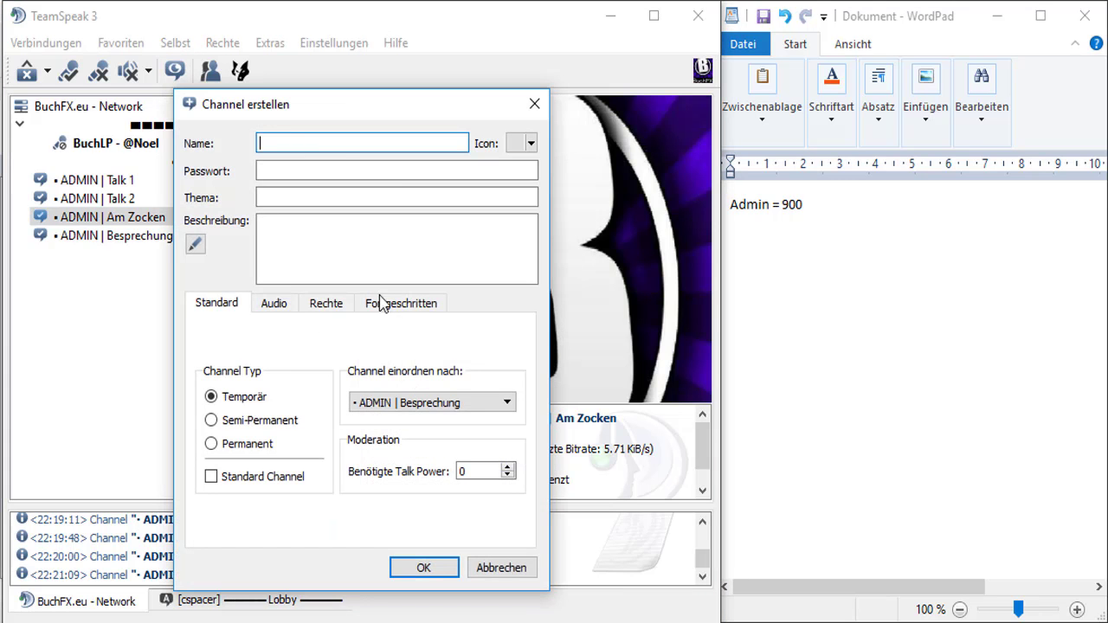
# - Create the permanent channels "[spacer01]" below ADMIN Besprechung and "• Warten auf ADMIN" beneath that spacer
pyautogui.write('• ADMIN |')
pyautogui.hotkey('ctrl', 'z')
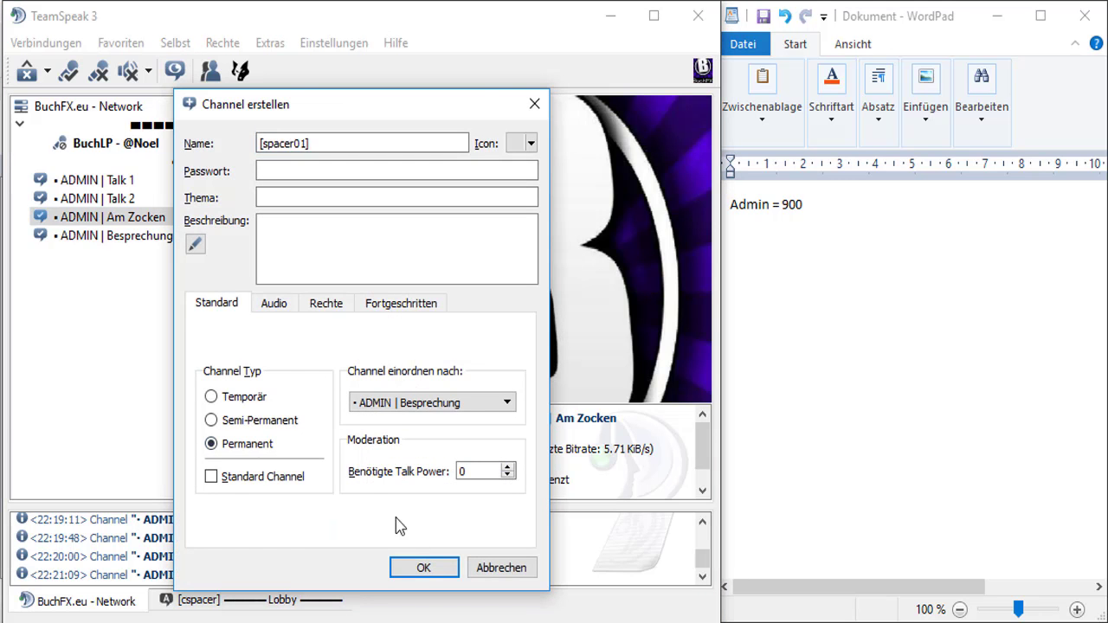
pyautogui.click(325, 303)
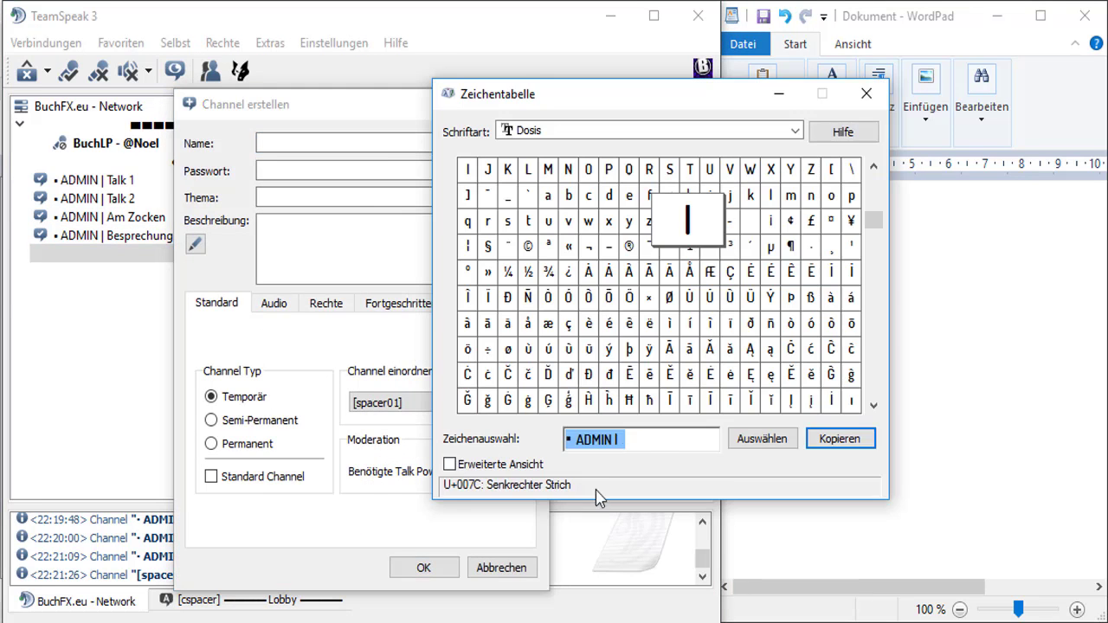
pyautogui.click(368, 144)
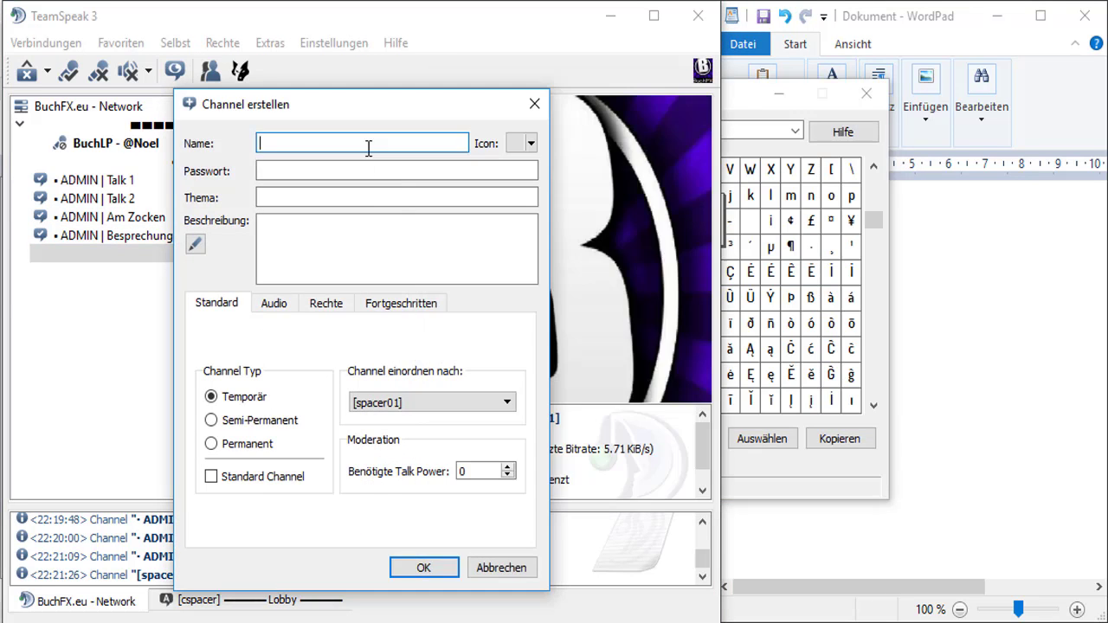
pyautogui.click(211, 443)
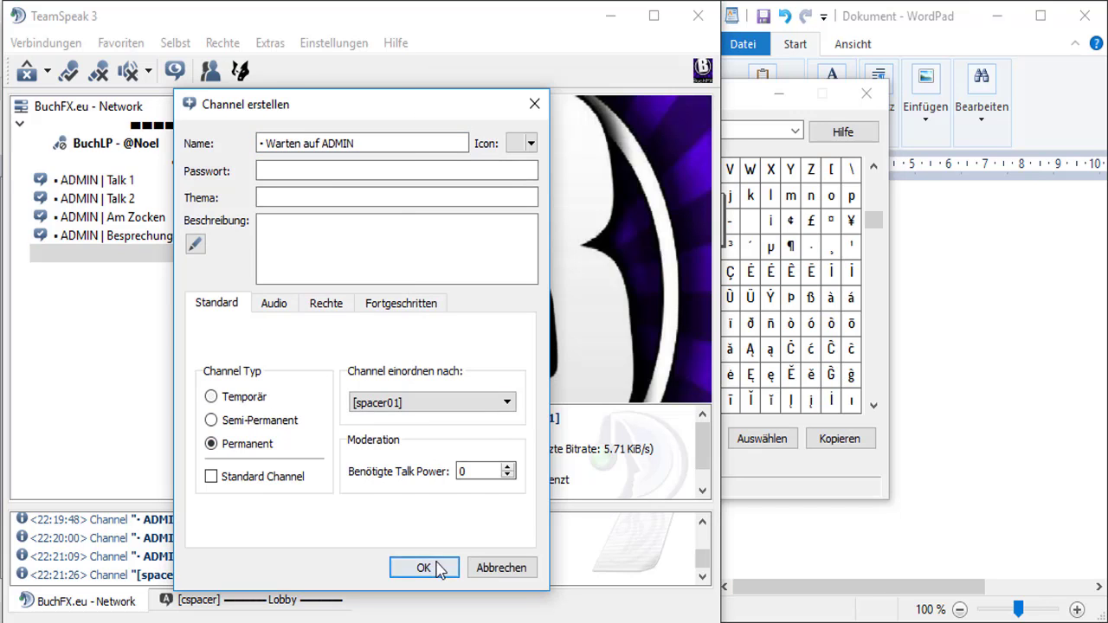
pyautogui.click(403, 562)
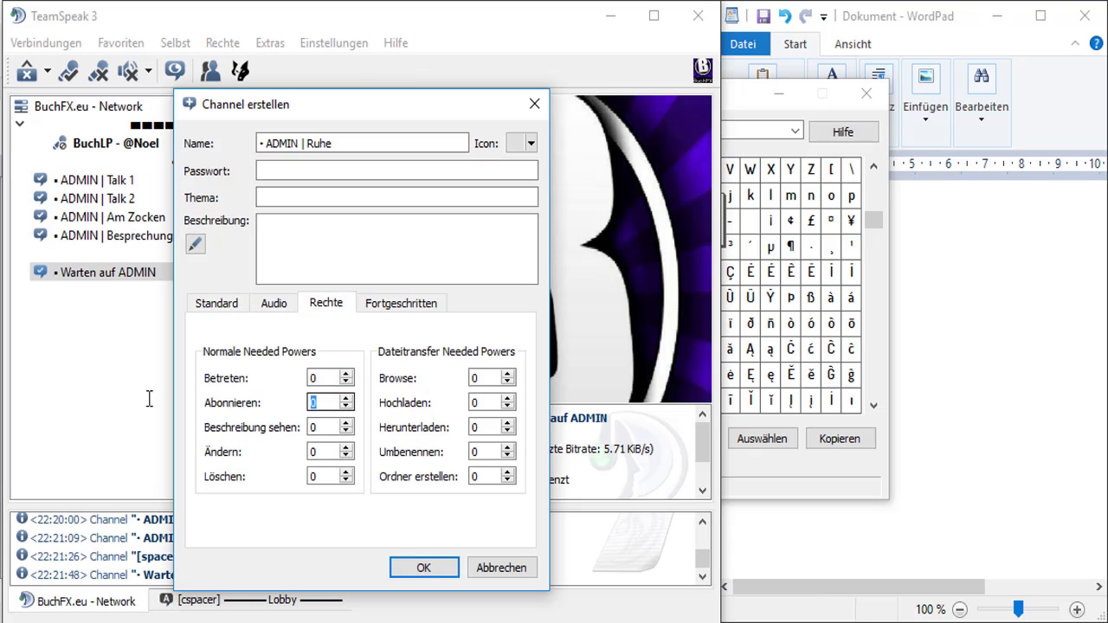
# - Create the permanent channel "• ADMIN | Ruhe" after ADMIN Am Zocken, and add the permanent spacer "[spacer02]" below Warten auf ADMIN
pyautogui.click(246, 444)
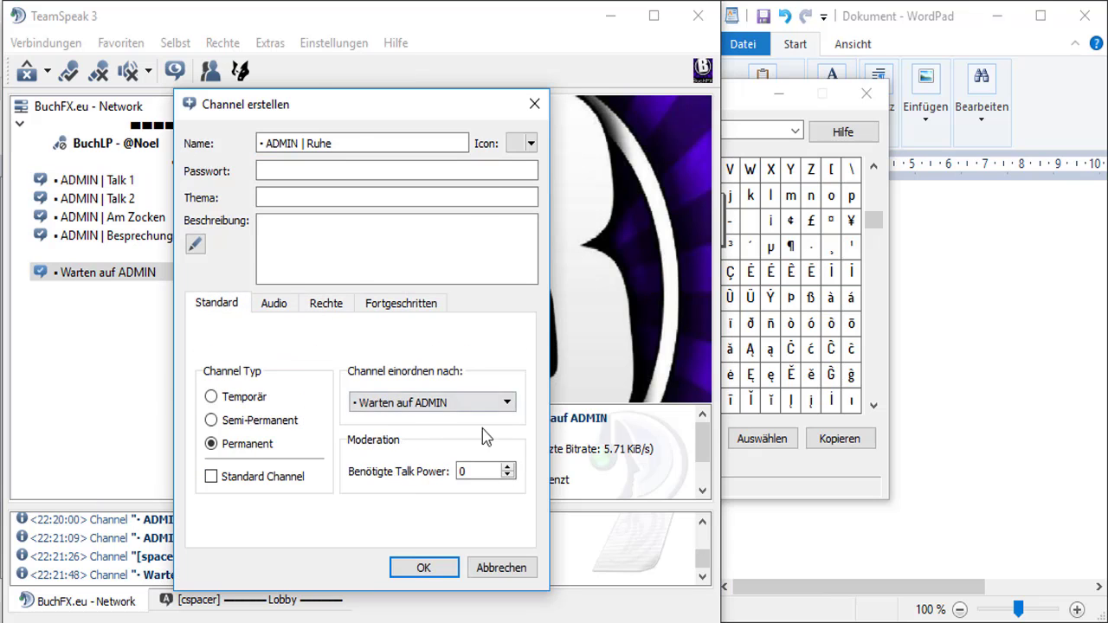
pyautogui.click(484, 403)
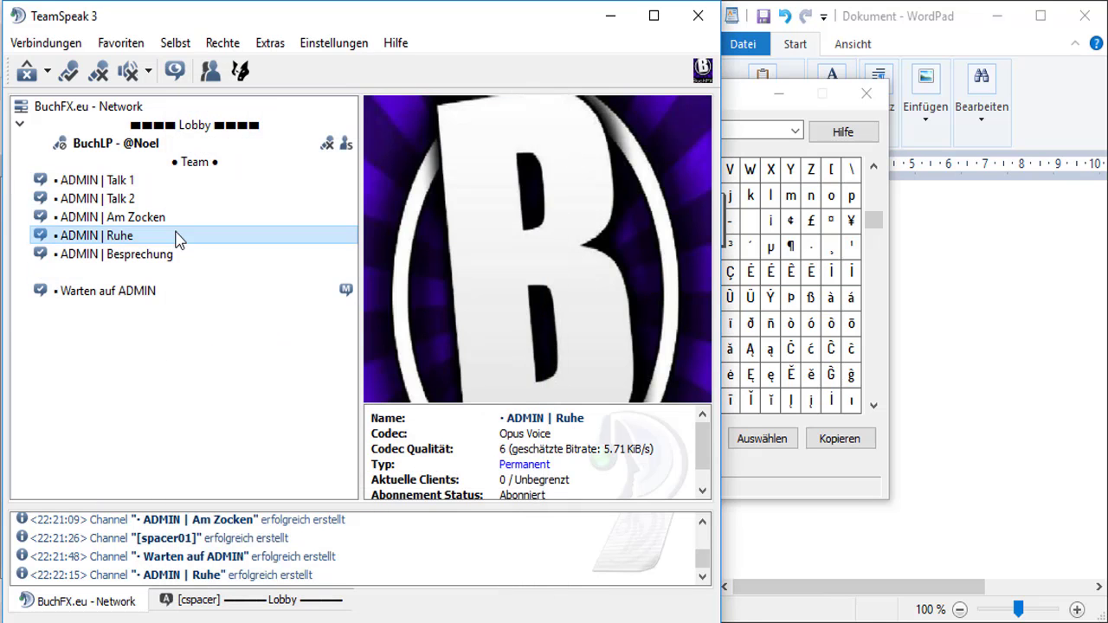
pyautogui.rightClick(178, 237)
pyautogui.click(225, 380)
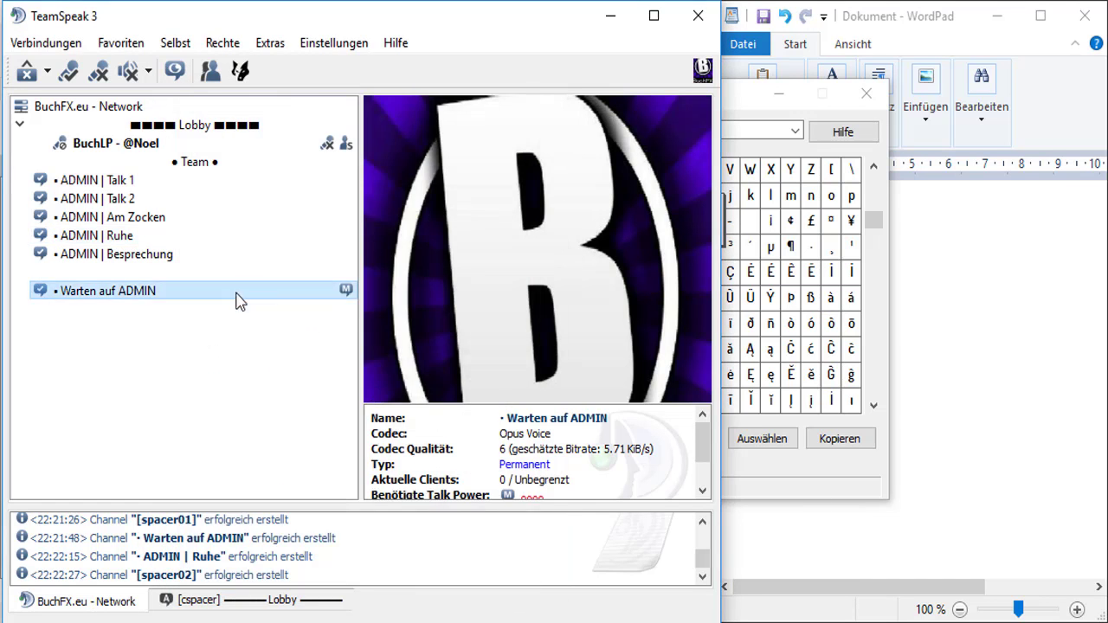
# - Start a new channel and compose the prefix "▪ SRMOD |" in the character map, copying it to the clipboard
pyautogui.rightClick(190, 373)
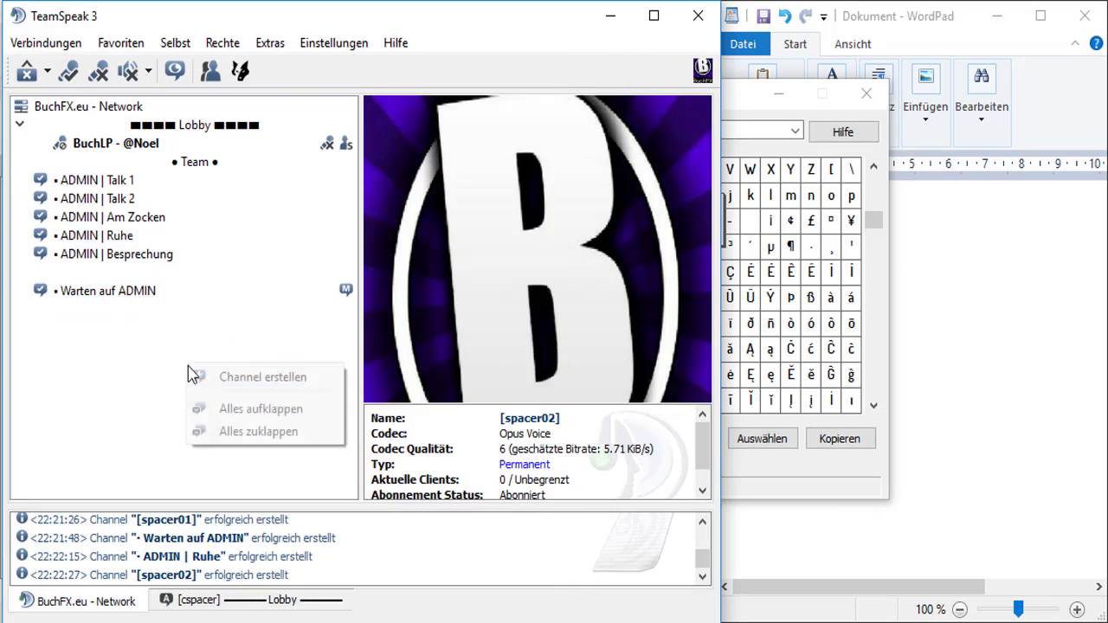
pyautogui.click(192, 377)
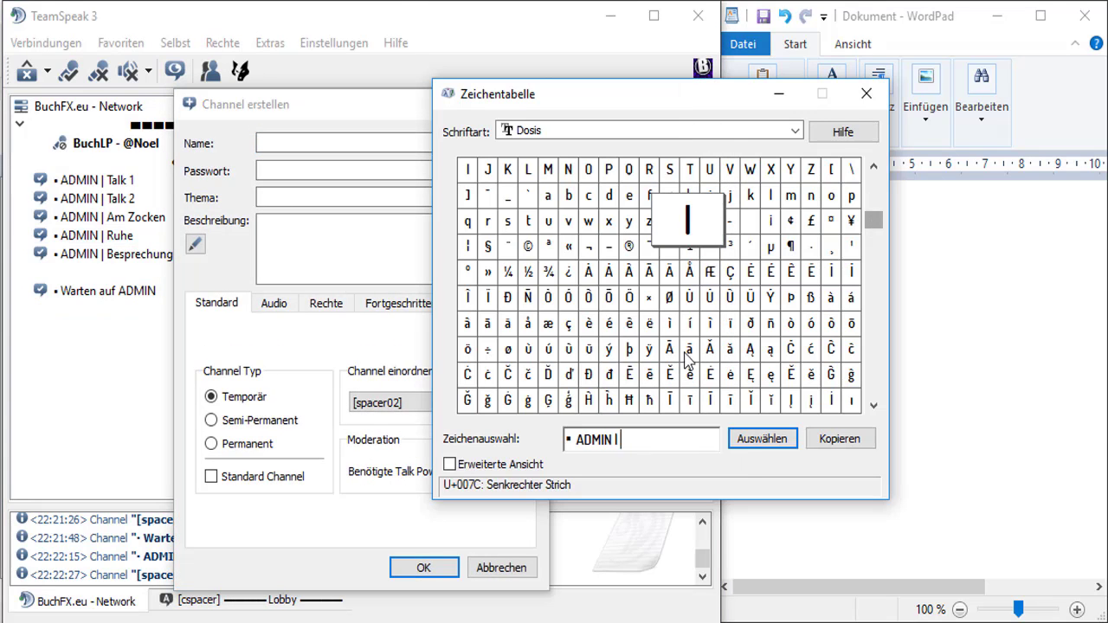
pyautogui.doubleClick(672, 173)
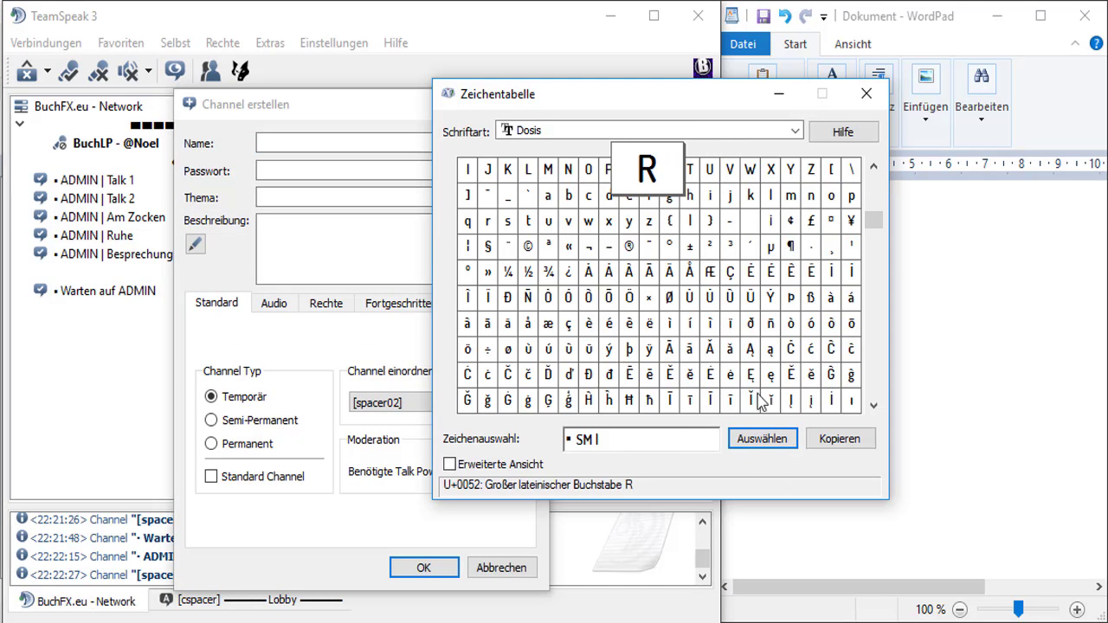
pyautogui.click(588, 169)
pyautogui.click(762, 439)
pyautogui.scroll(1, 658, 285)
pyautogui.doubleClick(770, 194)
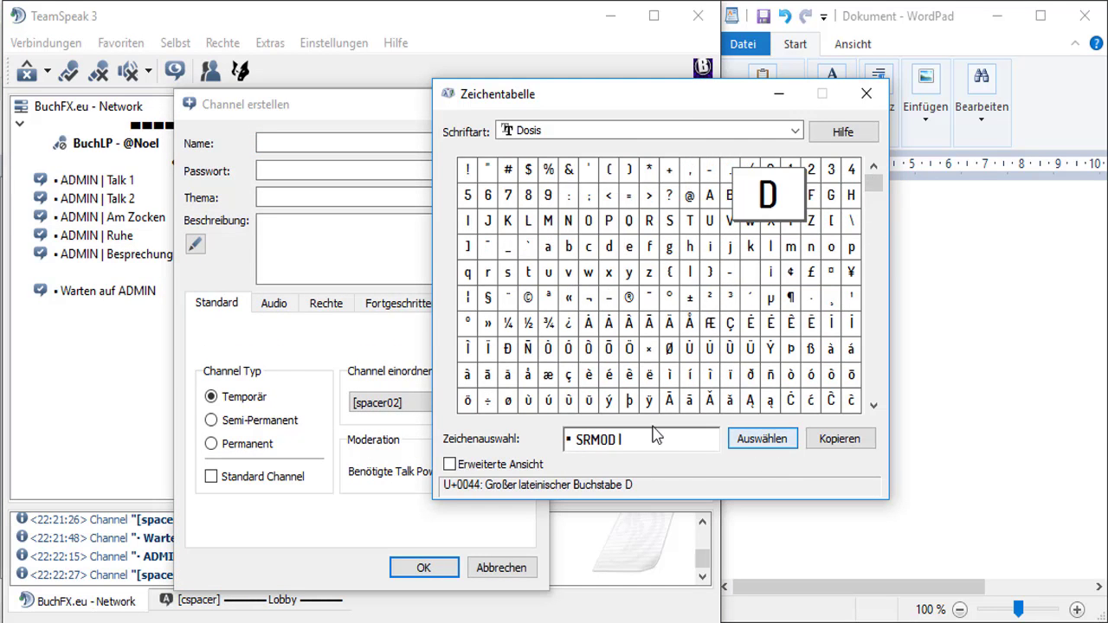
pyautogui.click(839, 438)
# - Create the permanent channel "• SRMOD | Talk 1" sorted after [spacer02]
pyautogui.click(413, 295)
pyautogui.write('• SRMOD |')
pyautogui.click(326, 303)
pyautogui.click(216, 303)
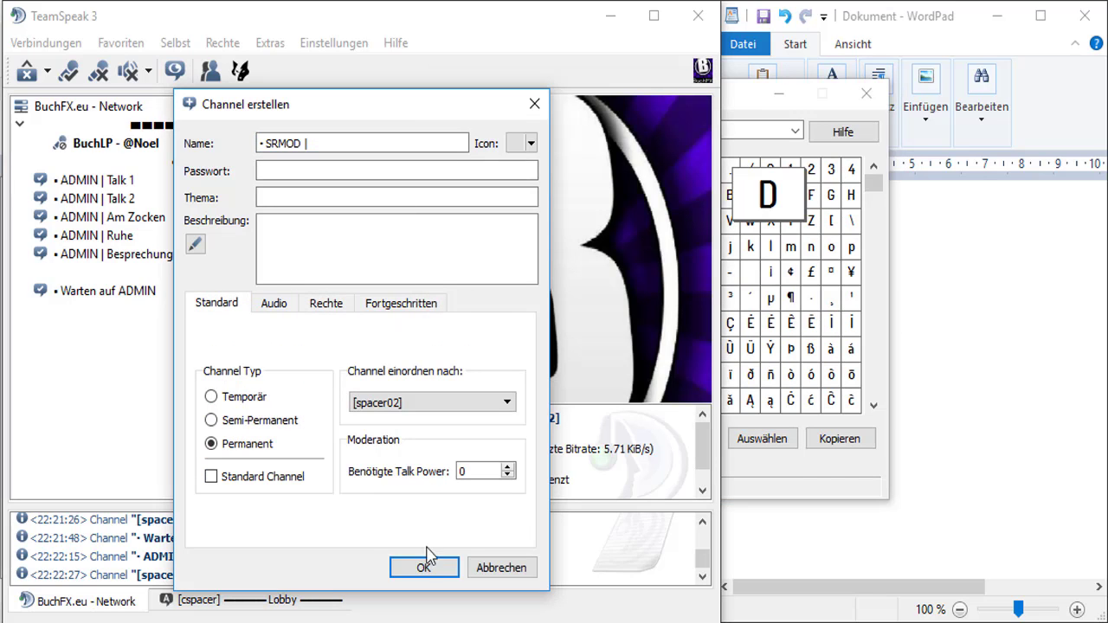
pyautogui.click(396, 144)
pyautogui.write('Talk 2')
pyautogui.press('Return')
# - Note "SrMod = 850" in the WordPad document and create the permanent channel "• SRMOD | Talk 2" below SRMOD Talk 1
pyautogui.click(863, 274)
pyautogui.write('SrMod = 850')
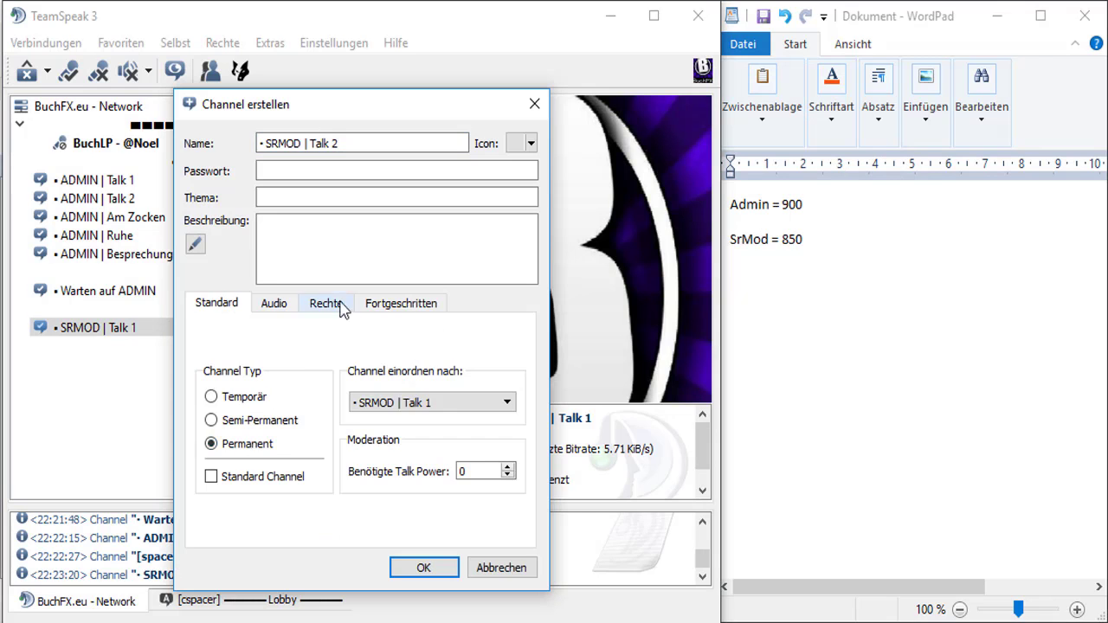
pyautogui.click(317, 302)
pyautogui.write('845')
pyautogui.click(211, 389)
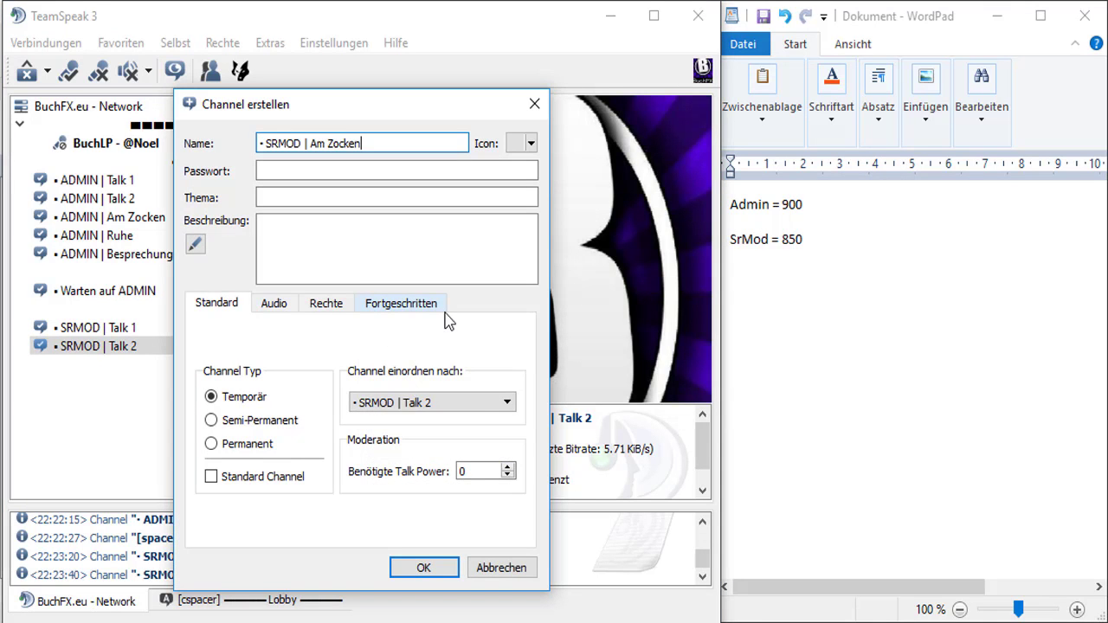
# - Create the permanent channels "• SRMOD | Am Zocken" and "• SRMOD | Ruhe" below SRMOD Talk 2
pyautogui.click(317, 302)
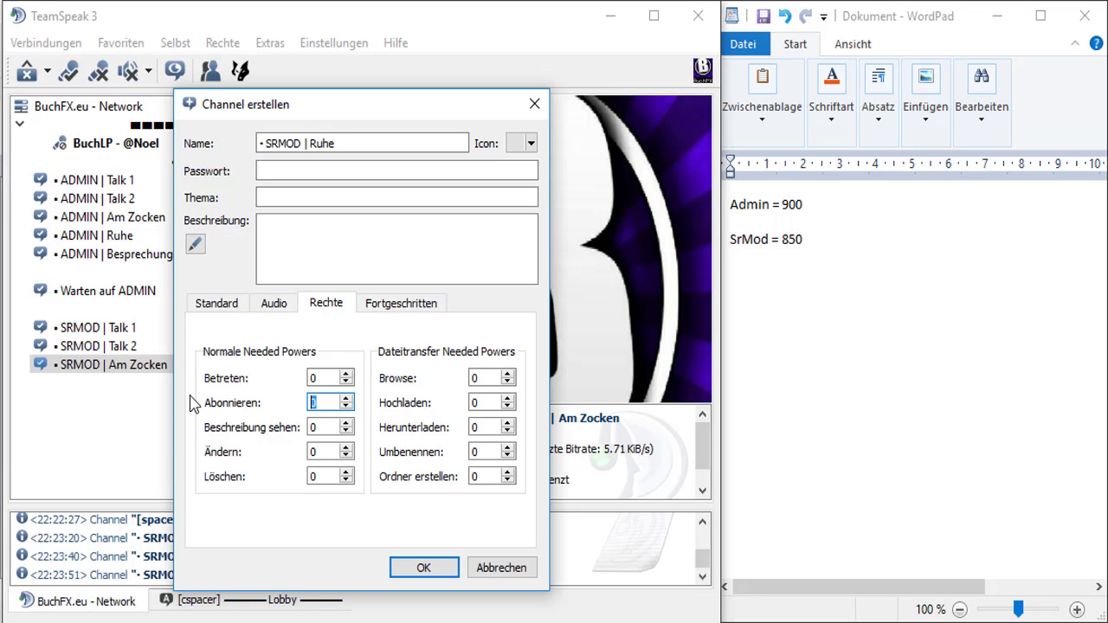
pyautogui.click(228, 306)
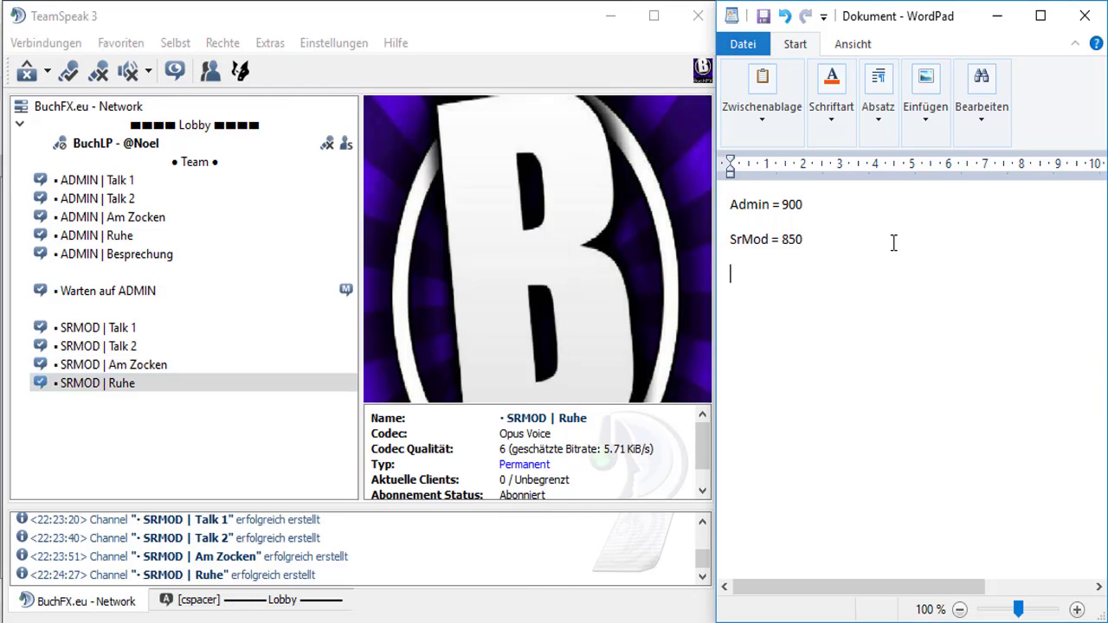
# - Note "RUHE = 999" beside the SrMod line in WordPad and create the permanent channel "• SRMOD | Besprechung" below SRMOD Ruhe
pyautogui.write('999')
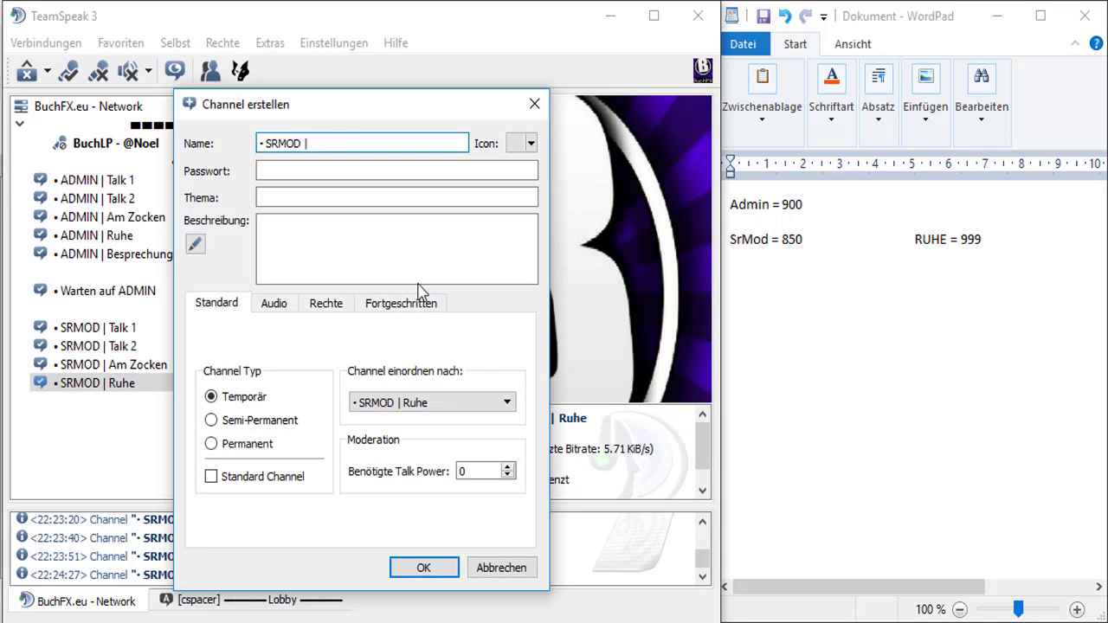
pyautogui.write('ng')
pyautogui.click(210, 443)
pyautogui.click(433, 403)
pyautogui.click(326, 303)
pyautogui.click(423, 567)
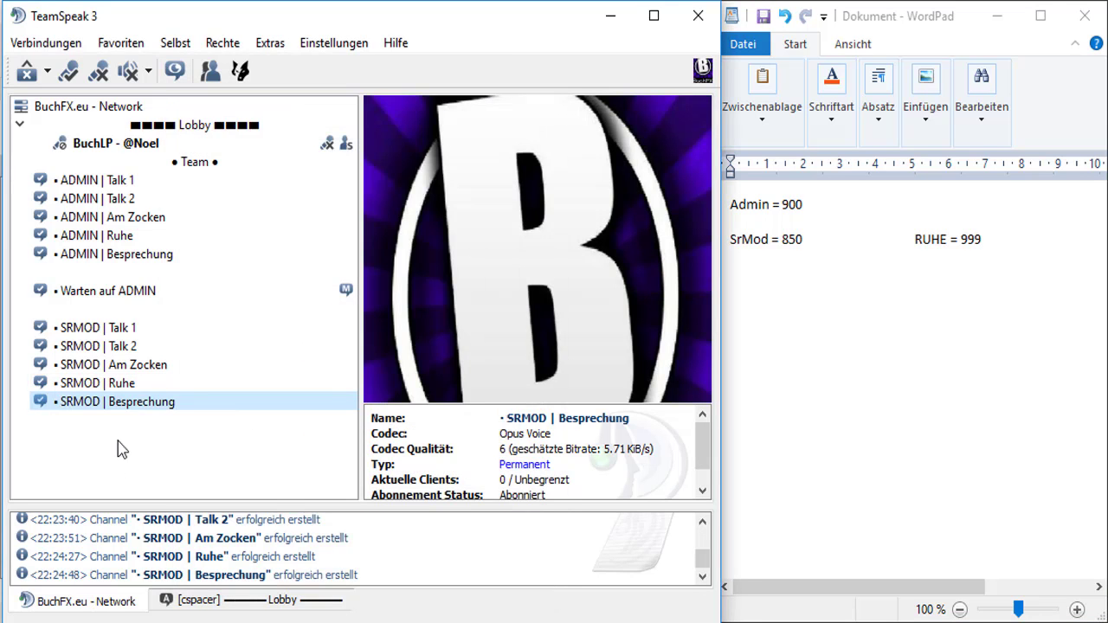
# - Create the spacer "[spacer03]" below SRMOD Besprechung and the permanent channel "• Warten auf SRMOD" beneath it, with a required talk power
pyautogui.rightClick(119, 447)
pyautogui.click(325, 303)
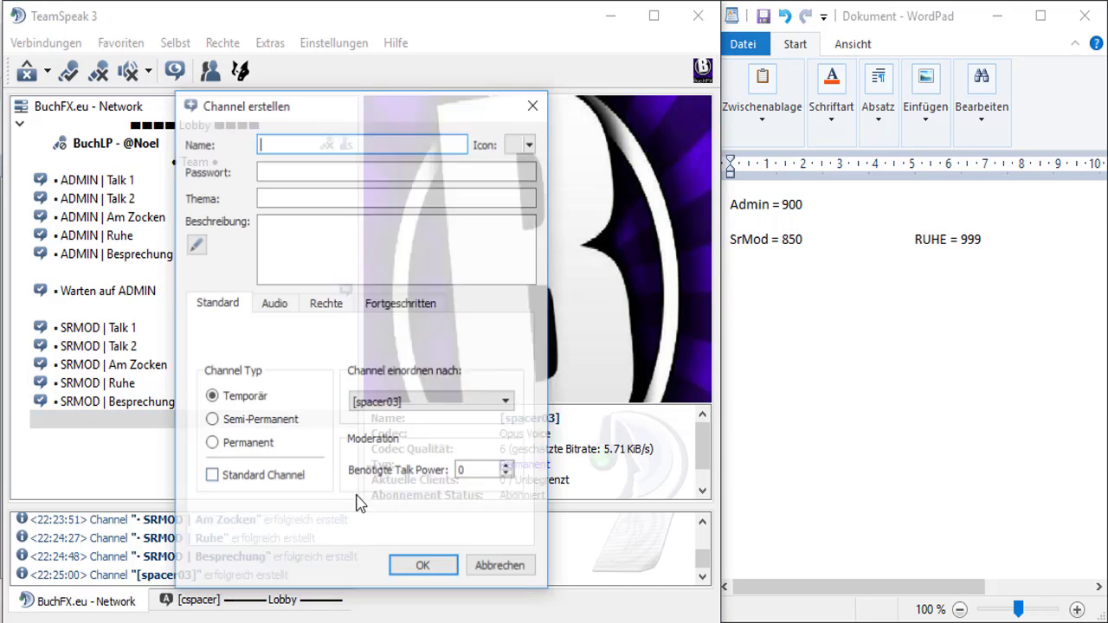
pyautogui.click(325, 303)
pyautogui.click(216, 302)
pyautogui.click(211, 443)
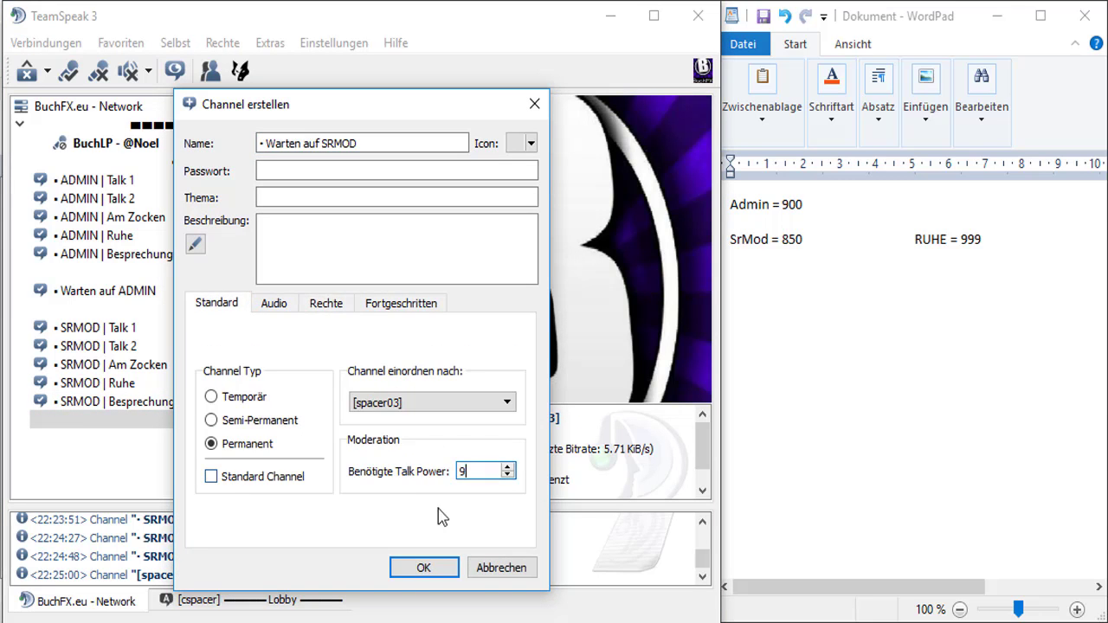
pyautogui.click(423, 567)
# - Create the spacer channel "[spacer04]" below Warten auf SRMOD
pyautogui.rightClick(178, 469)
pyautogui.click(237, 483)
pyautogui.write('[spacer04]')
pyautogui.click(326, 303)
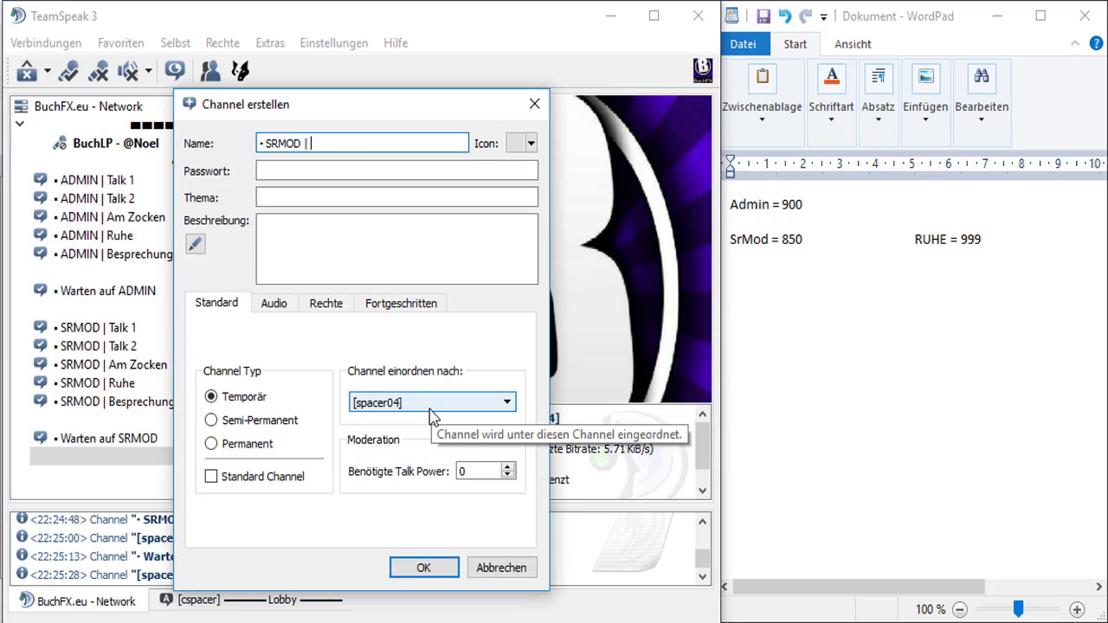
# - Shorten the SRMOD prefix to MOD and create the permanent channel "• MOD | Talk 1" sorted after [spacer04]
pyautogui.press('Home')
pyautogui.press('Right')
pyautogui.press('Right')
pyautogui.press('Delete')
pyautogui.press('Delete')
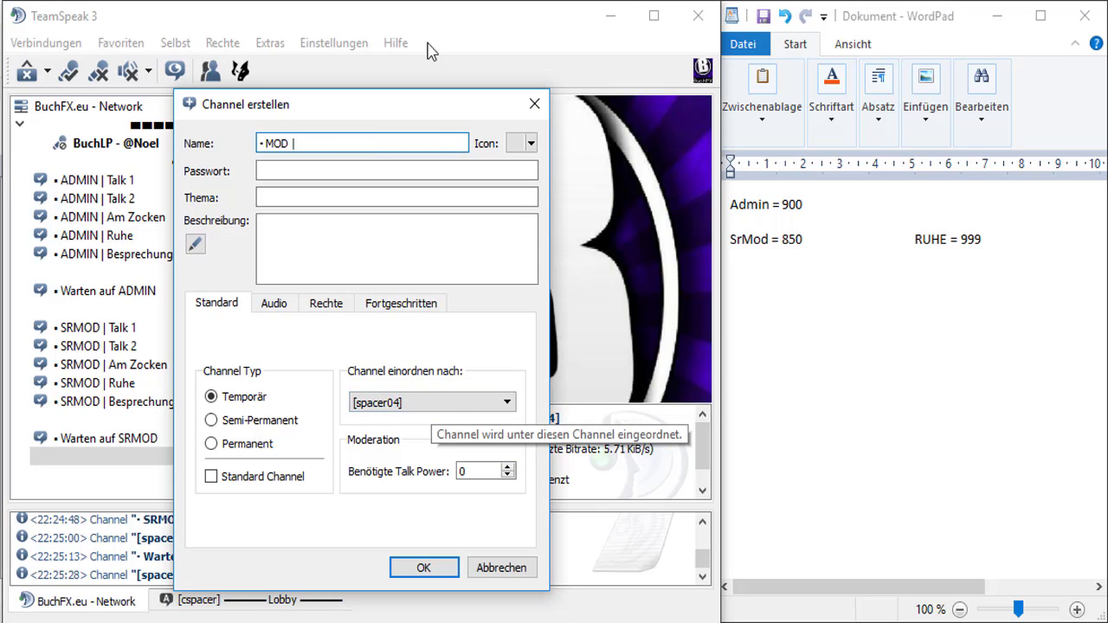
pyautogui.write('Talk 1')
pyautogui.click(326, 303)
pyautogui.click(217, 303)
pyautogui.click(212, 443)
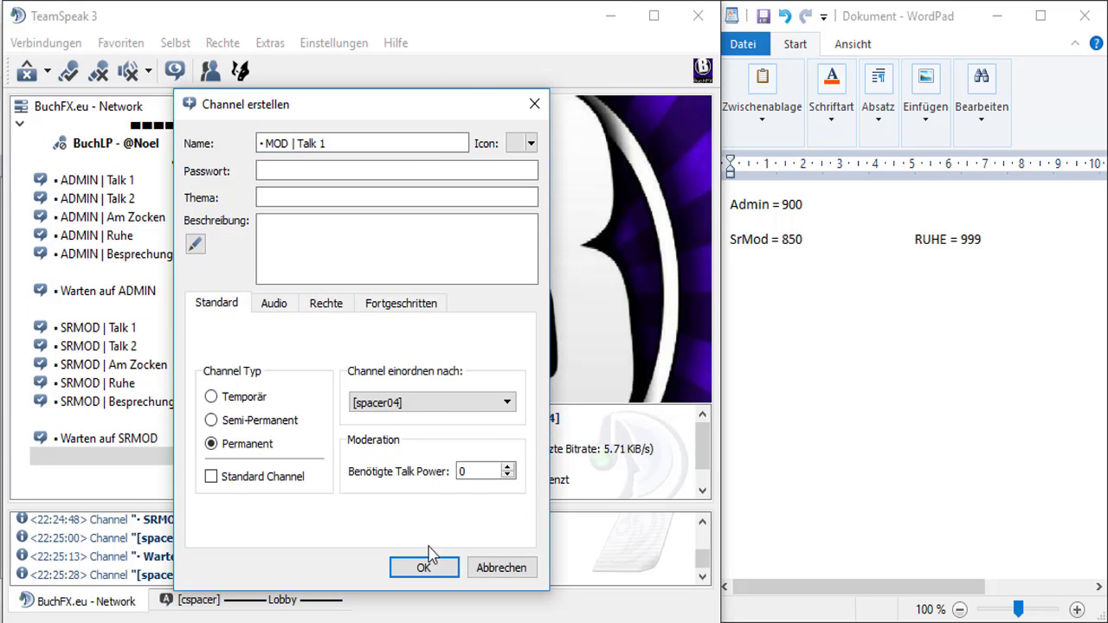
pyautogui.click(423, 567)
# - Create the channel "• MOD | Talk 2" below MOD Talk 1 and set its needed powers
pyautogui.rightClick(263, 487)
pyautogui.write('2')
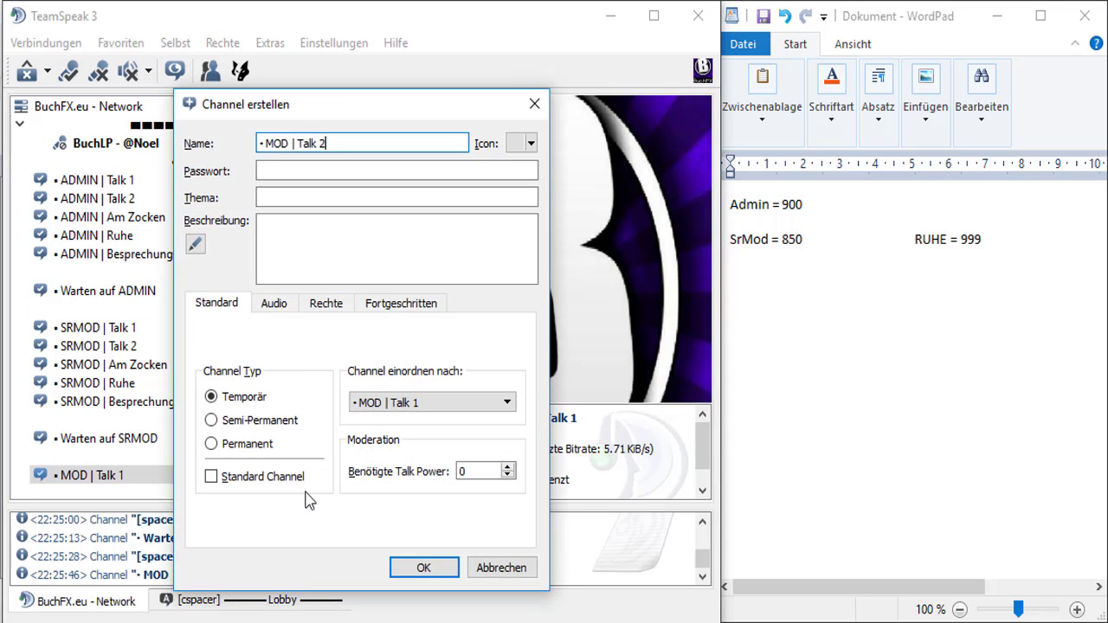
pyautogui.click(325, 302)
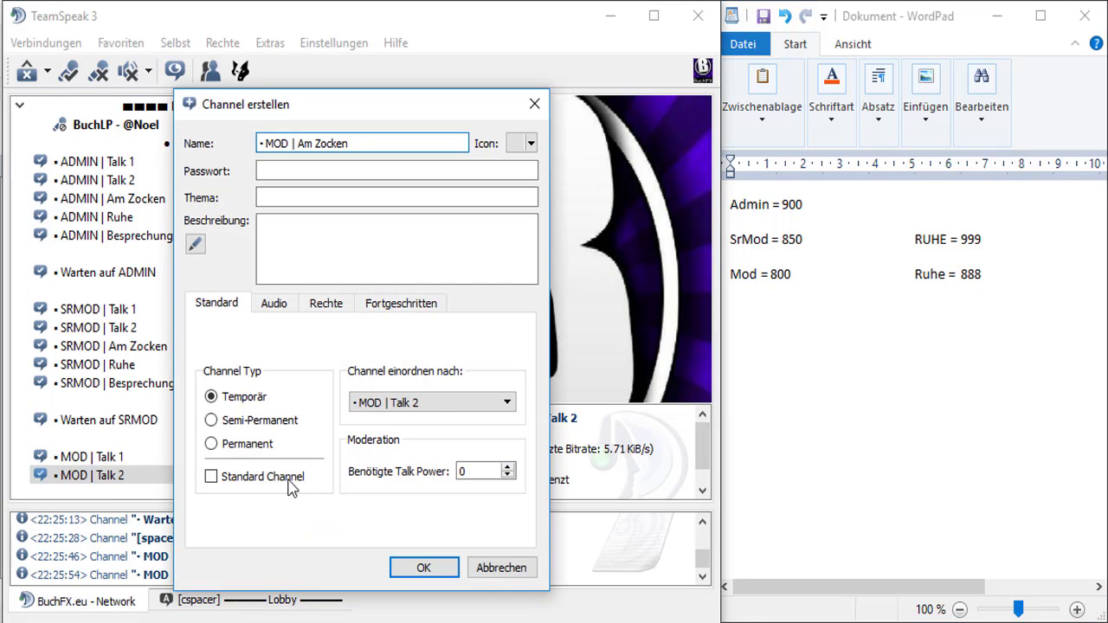
# - Create the channel "• MOD | Am Zocken" and the permanent channel "• MOD | Ruhe" with a join power of 800 below MOD Talk 2
pyautogui.click(325, 303)
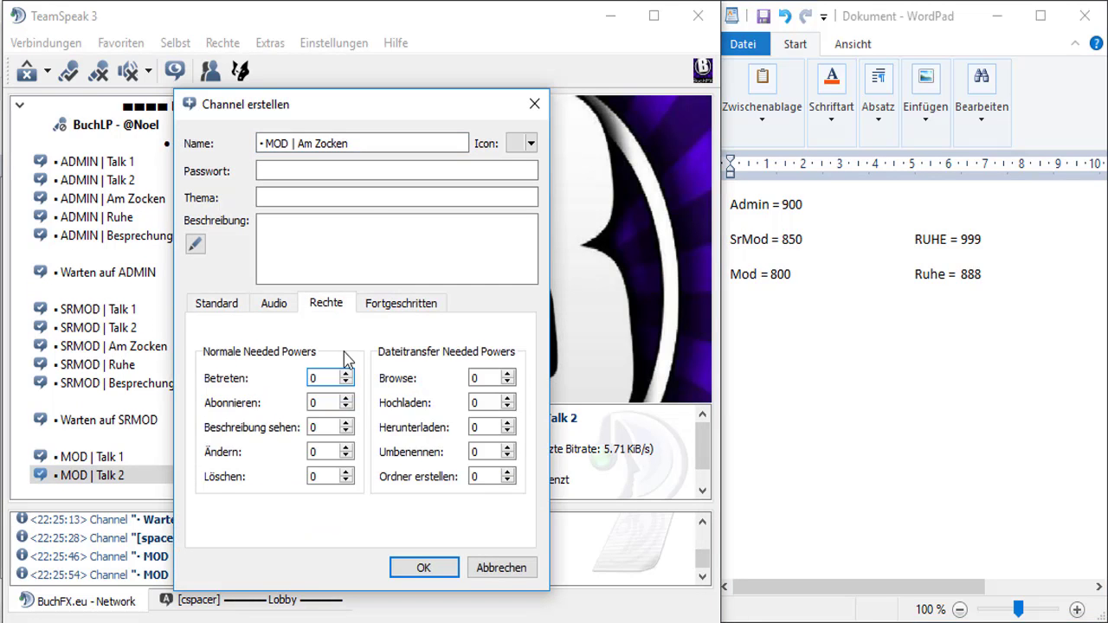
pyautogui.write('Ru')
pyautogui.write('he')
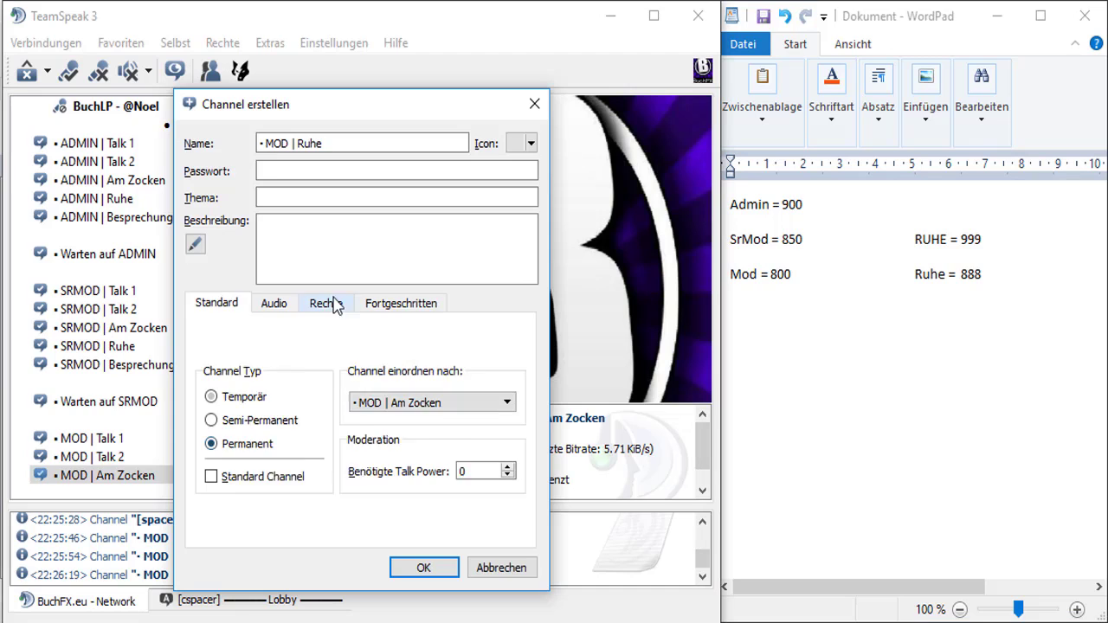
pyautogui.click(325, 303)
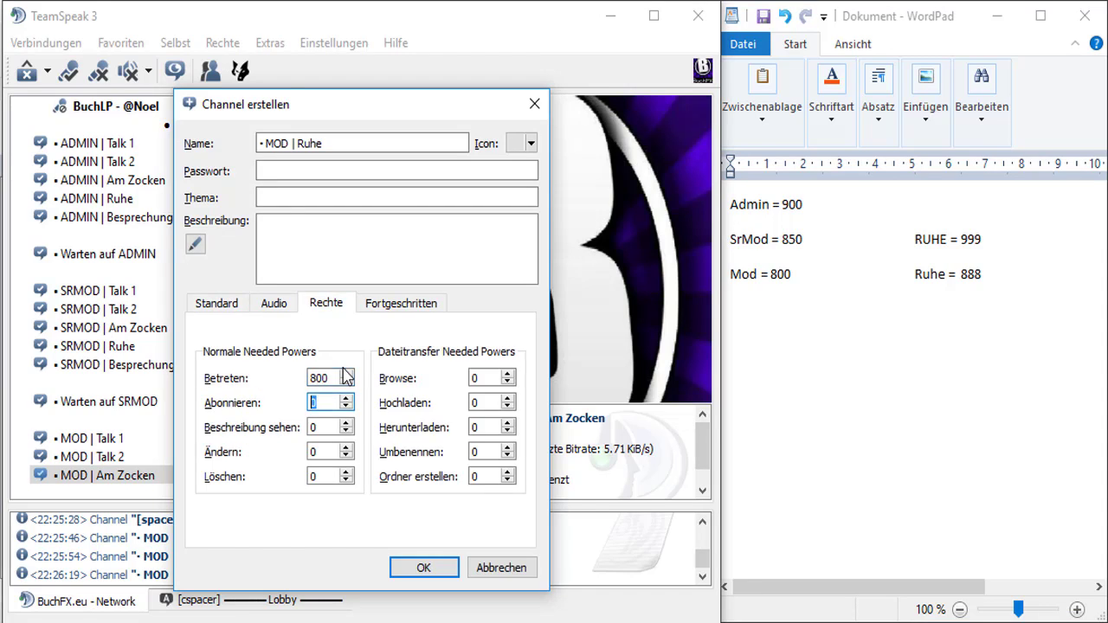
# - Create the channel "• MOD | Besprechung" below MOD Ruhe and set its needed powers
pyautogui.rightClick(225, 492)
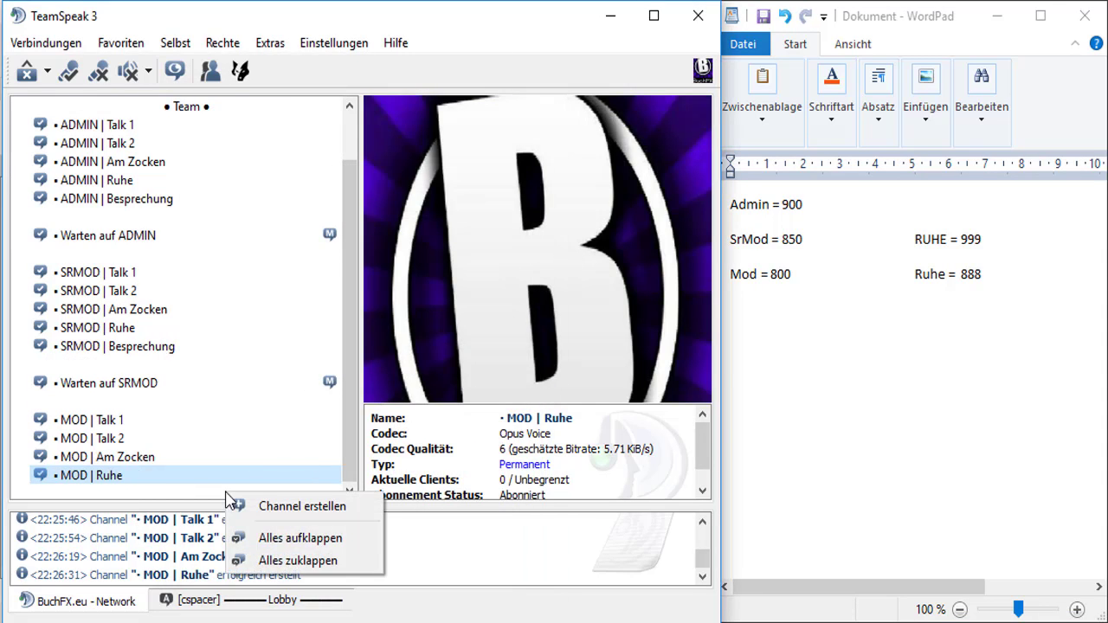
pyautogui.click(278, 504)
pyautogui.write('• MOD |')
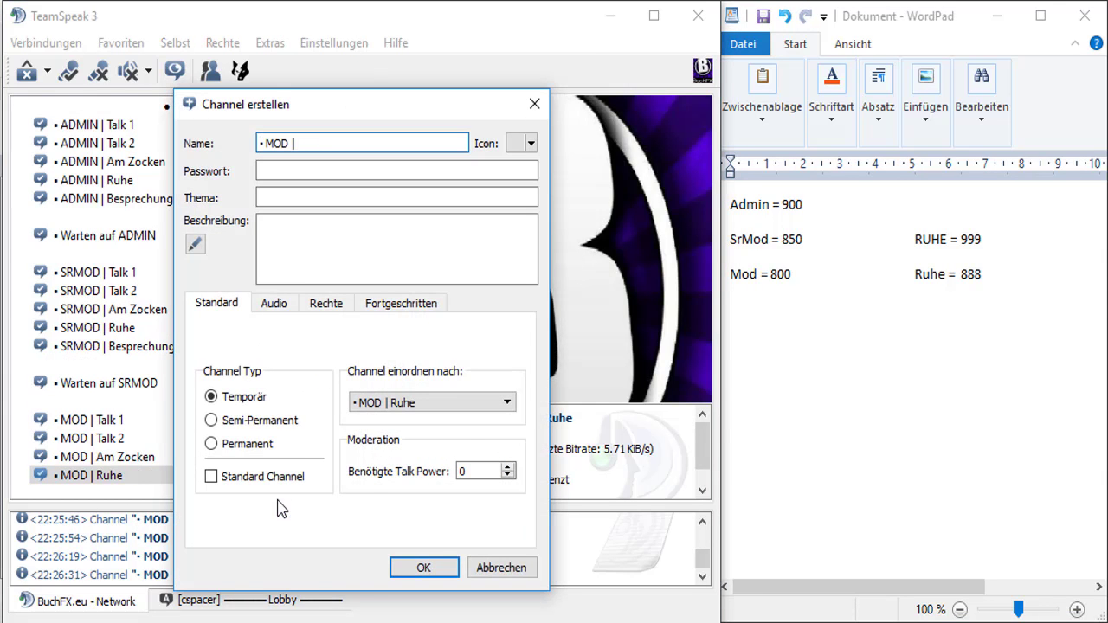
pyautogui.click(326, 303)
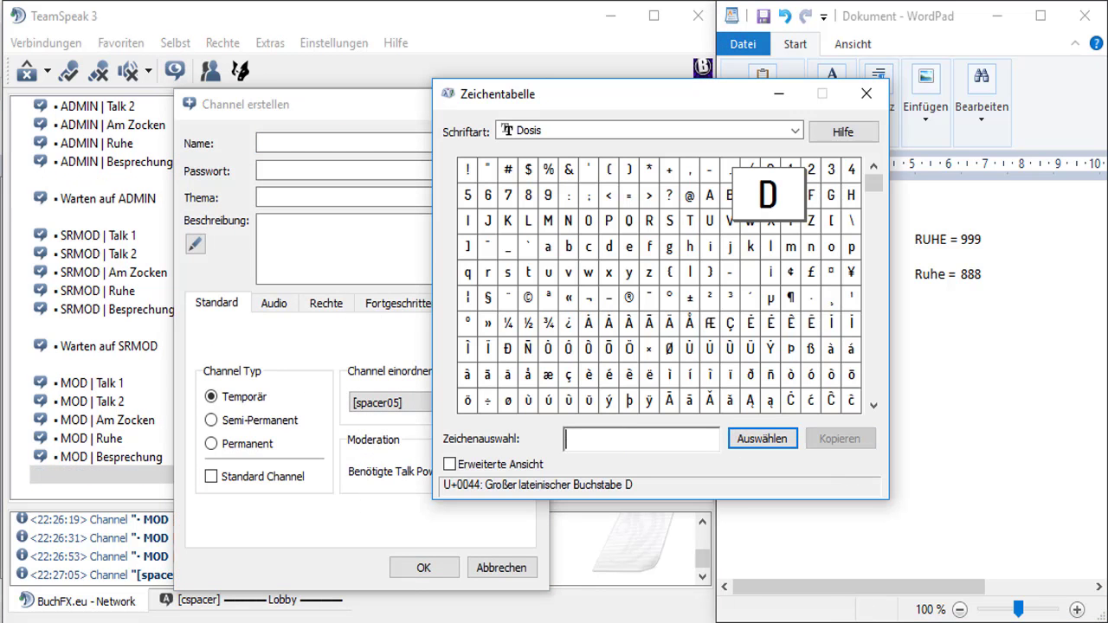
# - Compose the word SUPPORTER from the Dosis font characters in the character map
pyautogui.doubleClick(671, 221)
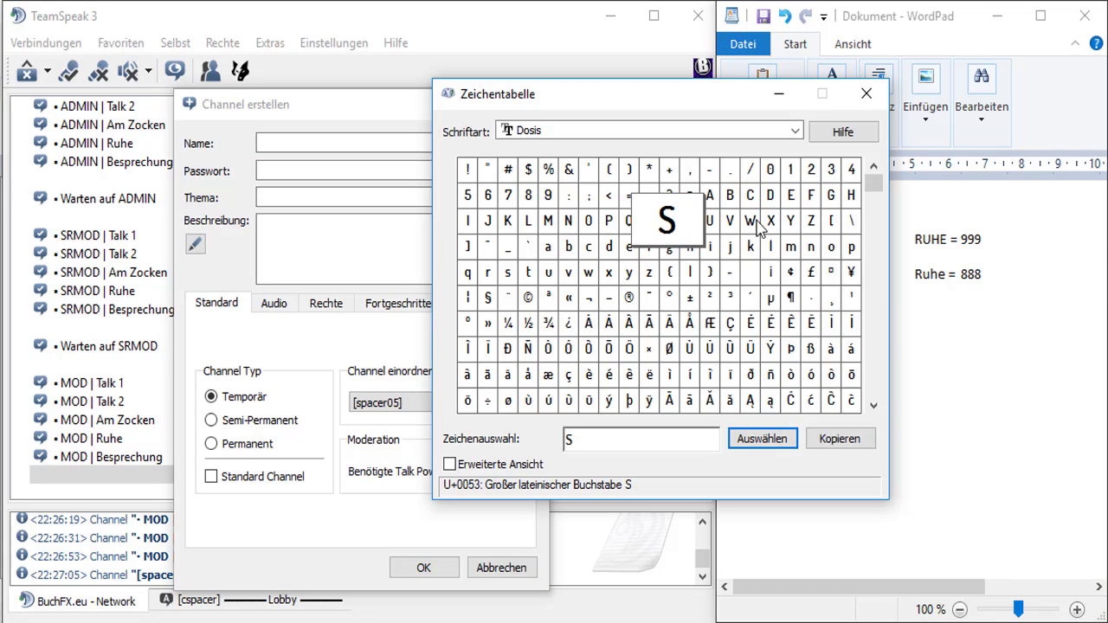
pyautogui.click(721, 219)
pyautogui.doubleClick(709, 221)
pyautogui.doubleClick(609, 220)
pyautogui.doubleClick(609, 220)
pyautogui.doubleClick(588, 221)
pyautogui.doubleClick(649, 220)
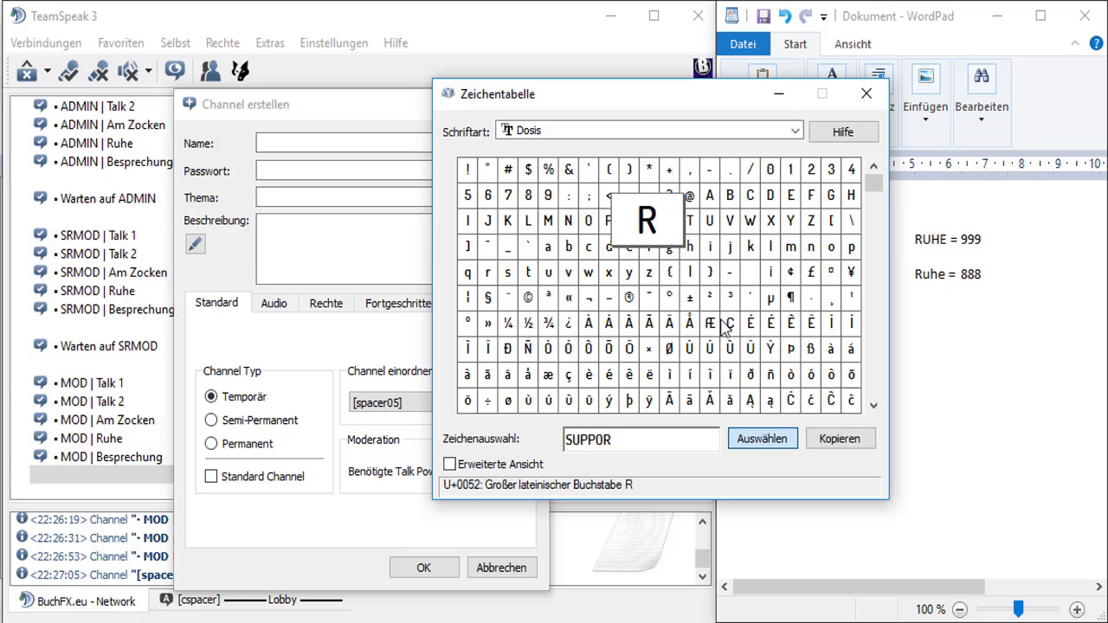
pyautogui.doubleClick(689, 221)
pyautogui.click(790, 194)
pyautogui.doubleClick(649, 220)
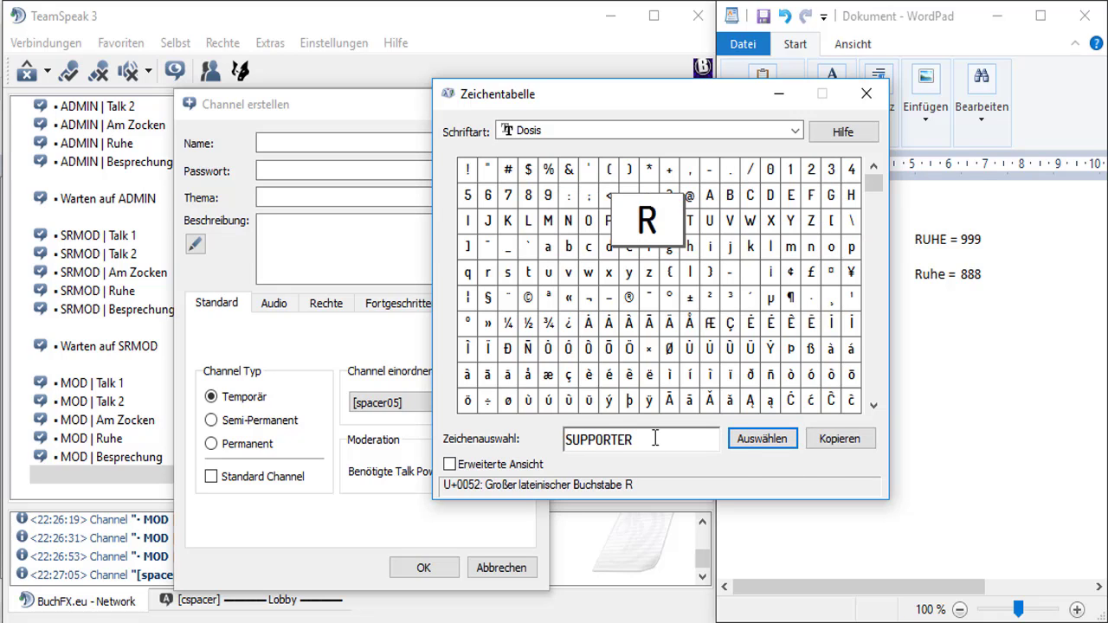
pyautogui.click(872, 405)
pyautogui.click(508, 401)
pyautogui.click(762, 439)
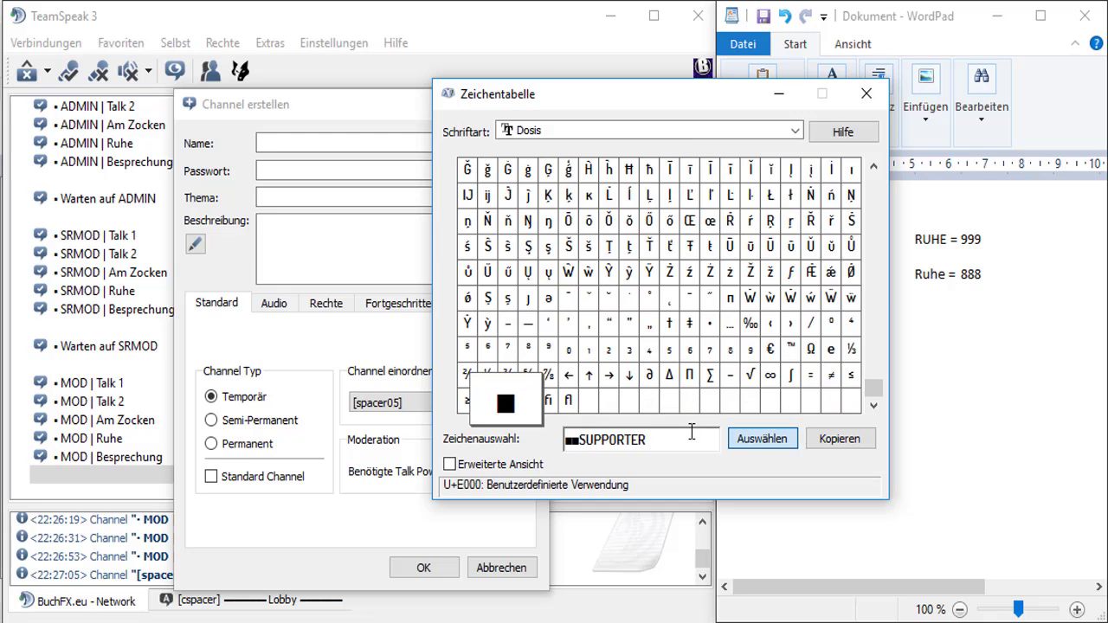
pyautogui.press('BackSpace')
pyautogui.moveTo(872, 388); pyautogui.dragTo(870, 195)
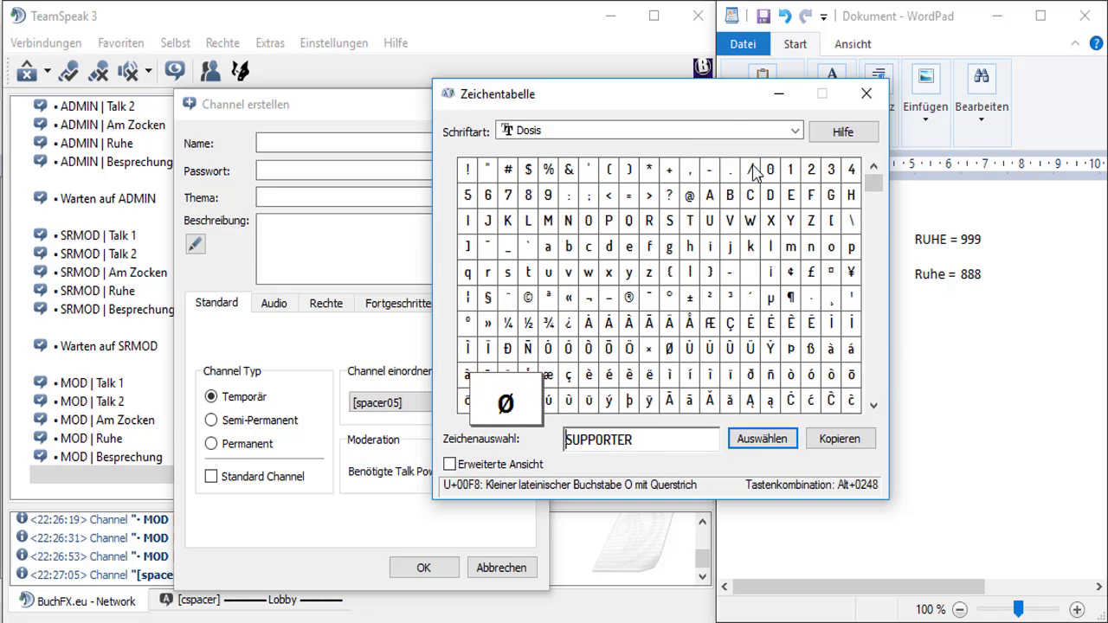
# - Copy the composed word SUPPORTER and create a channel with that name after [spacer05]
pyautogui.hotkey('ctrl', 'a')
pyautogui.hotkey('ctrl', 'c')
pyautogui.click(346, 143)
pyautogui.hotkey('ctrl', 'v')
pyautogui.click(423, 567)
# - Copy the bullet from the MOD Talk 1 name and rename the SUPPORTER channel as "• SUPPORTER| Talk 1"
pyautogui.rightClick(86, 365)
pyautogui.click(210, 388)
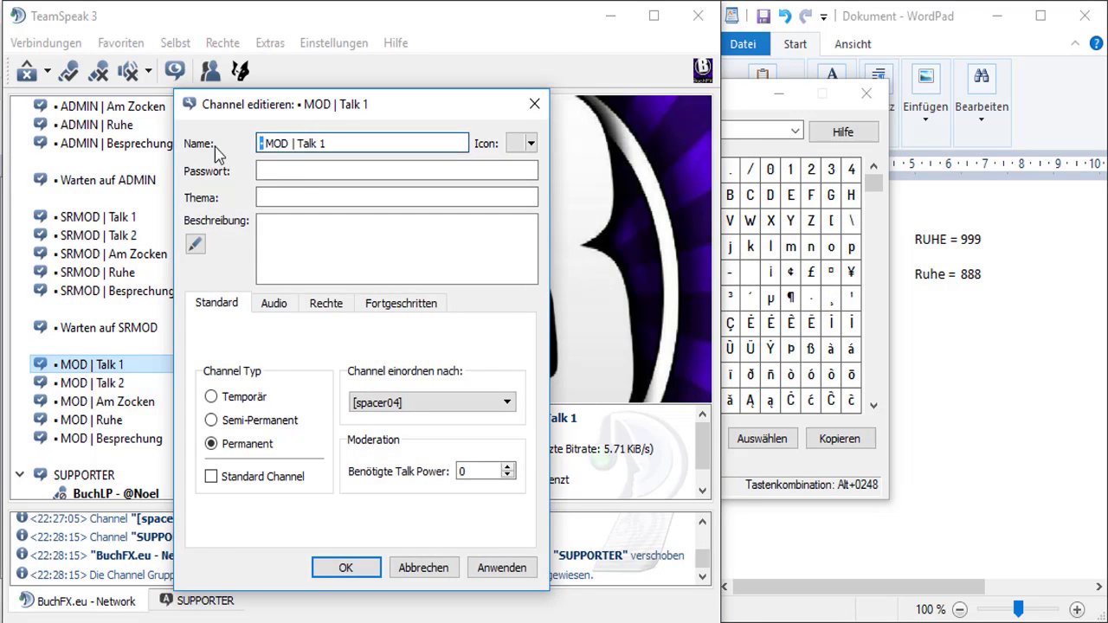
pyautogui.press('Escape')
pyautogui.rightClick(136, 475)
pyautogui.click(211, 546)
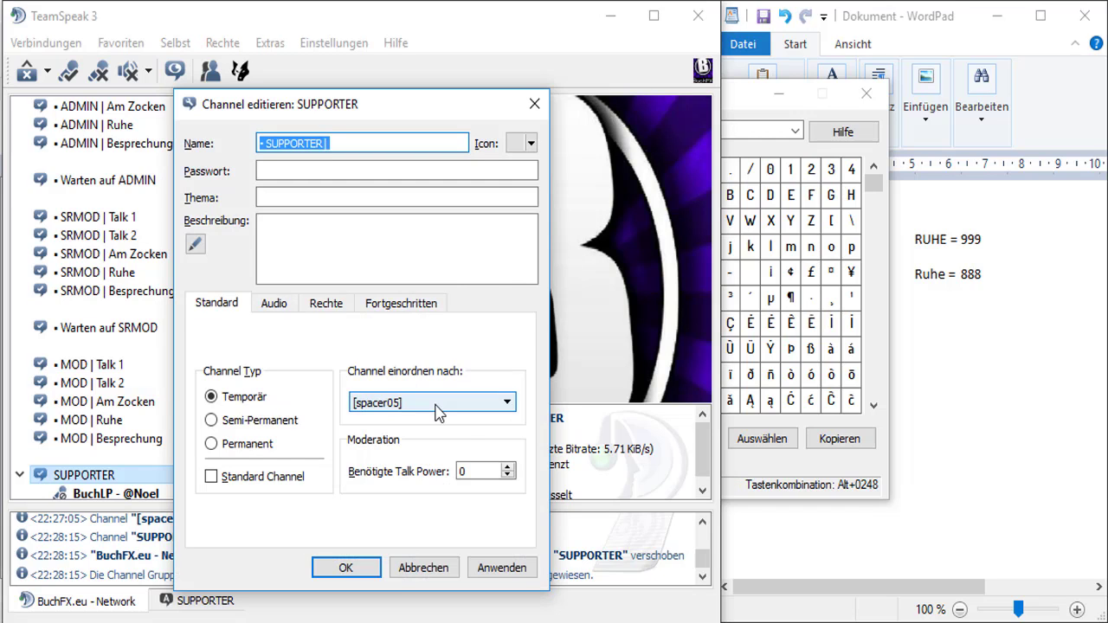
pyautogui.press('End')
pyautogui.write('Talk 1')
# - Note "Supp = 750" in the WordPad document, set the SUPPORTER Talk 1 needed powers and make that channel permanent
pyautogui.click(325, 303)
pyautogui.click(893, 355)
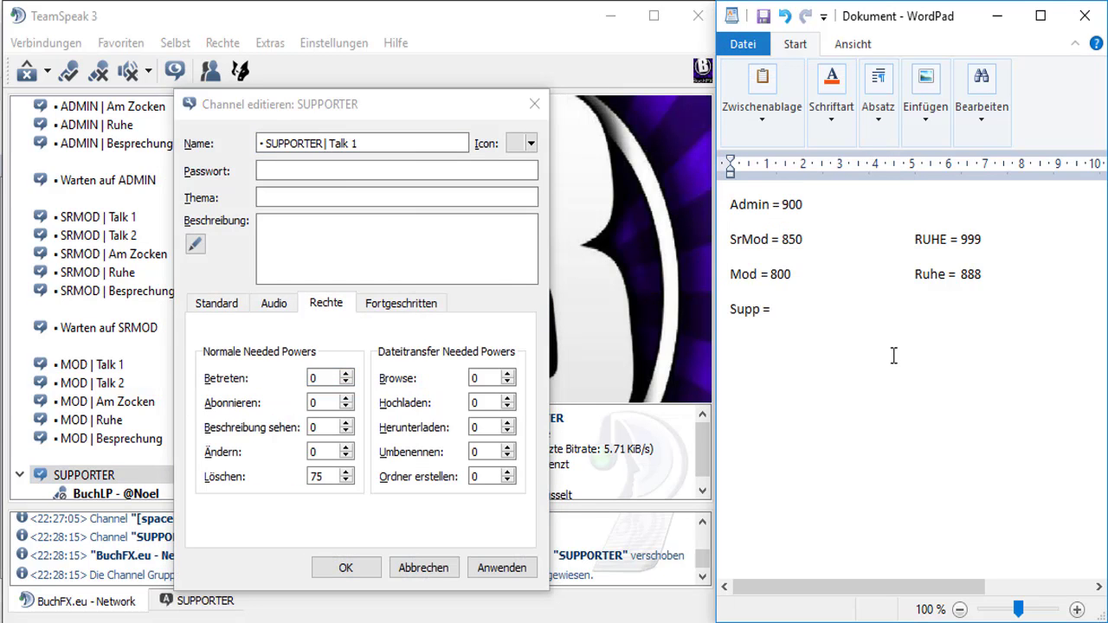
pyautogui.click(311, 379)
pyautogui.click(331, 564)
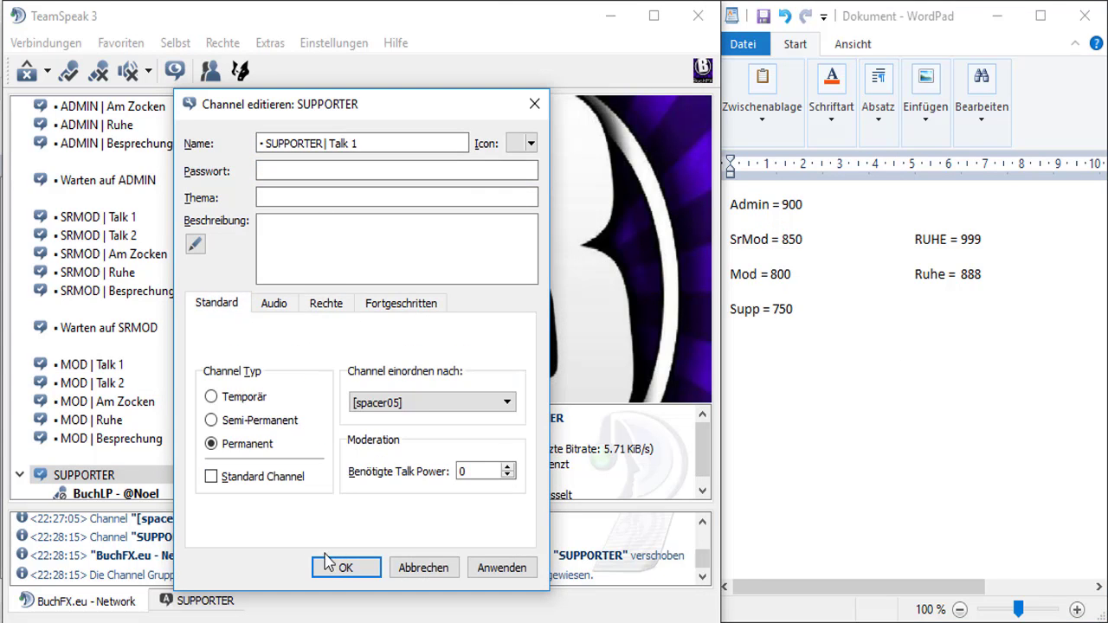
# - Create the channel "• SUPPORTER| Talk 2" below SUPPORTER Talk 1 with a join power of 750
pyautogui.rightClick(168, 484)
pyautogui.click(248, 505)
pyautogui.write('• SUPPORTER | Talk 2')
pyautogui.click(325, 303)
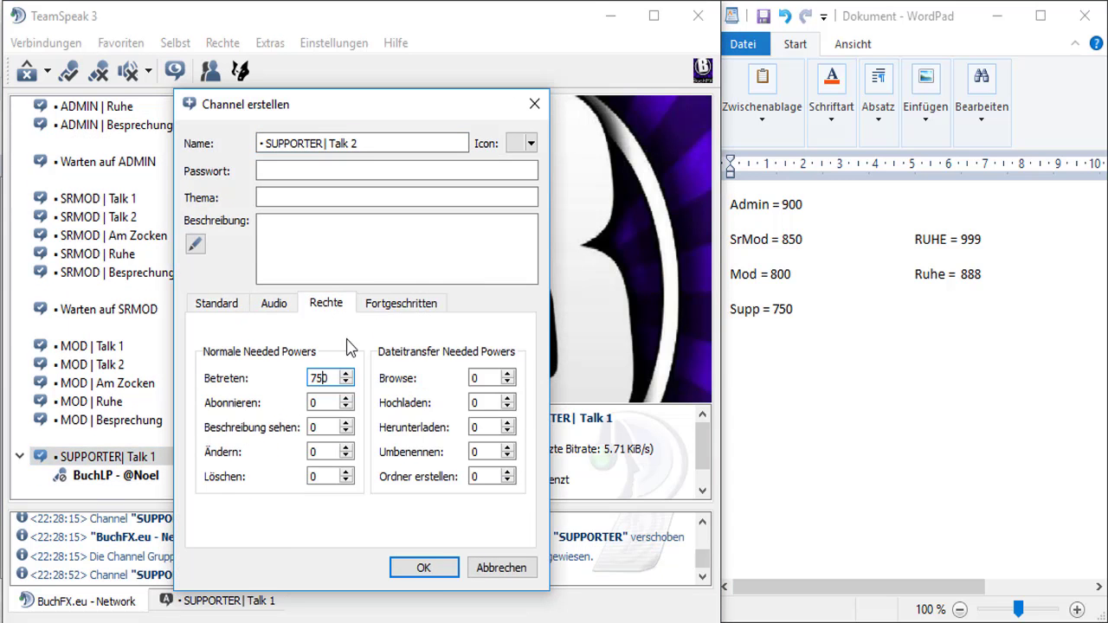
pyautogui.press('Return')
# - Rename both supporter channels with a space before the bar, as "• SUPPORTER | Talk 1" and "• SUPPORTER | Talk 2"
pyautogui.rightClick(185, 486)
pyautogui.click(104, 438)
pyautogui.doubleClick(103, 438)
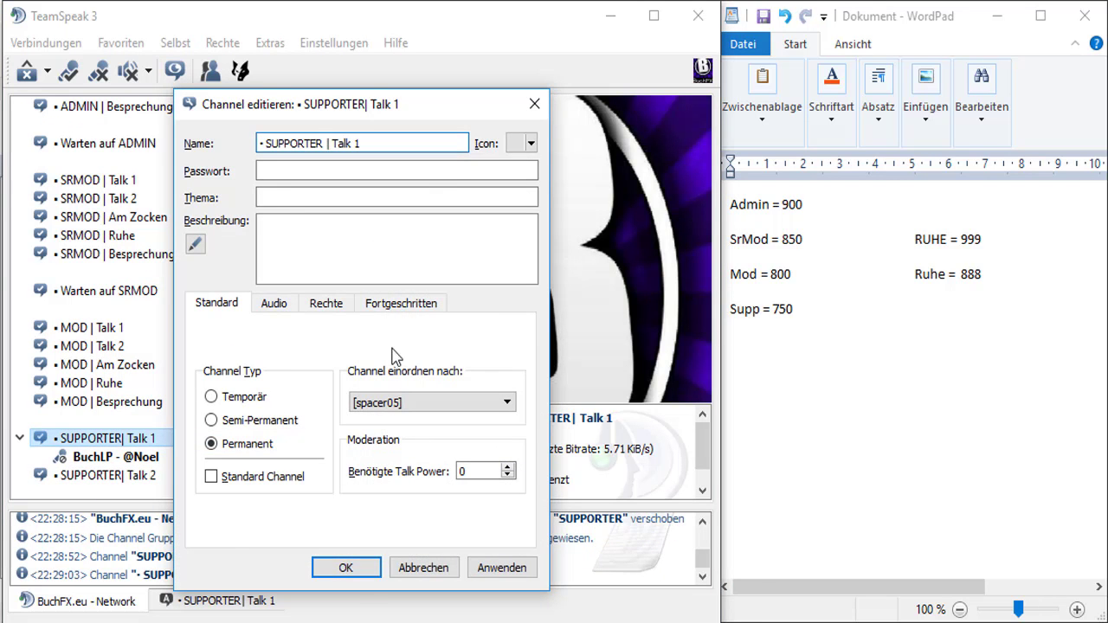
pyautogui.click(345, 568)
pyautogui.doubleClick(104, 475)
pyautogui.press('Return')
# - Create the permanent channel "• SUPPORTER | Am Zocken" below SUPPORTER Talk 2 and set its needed powers
pyautogui.rightClick(181, 481)
pyautogui.click(242, 497)
pyautogui.hotkey('ctrl', 'v')
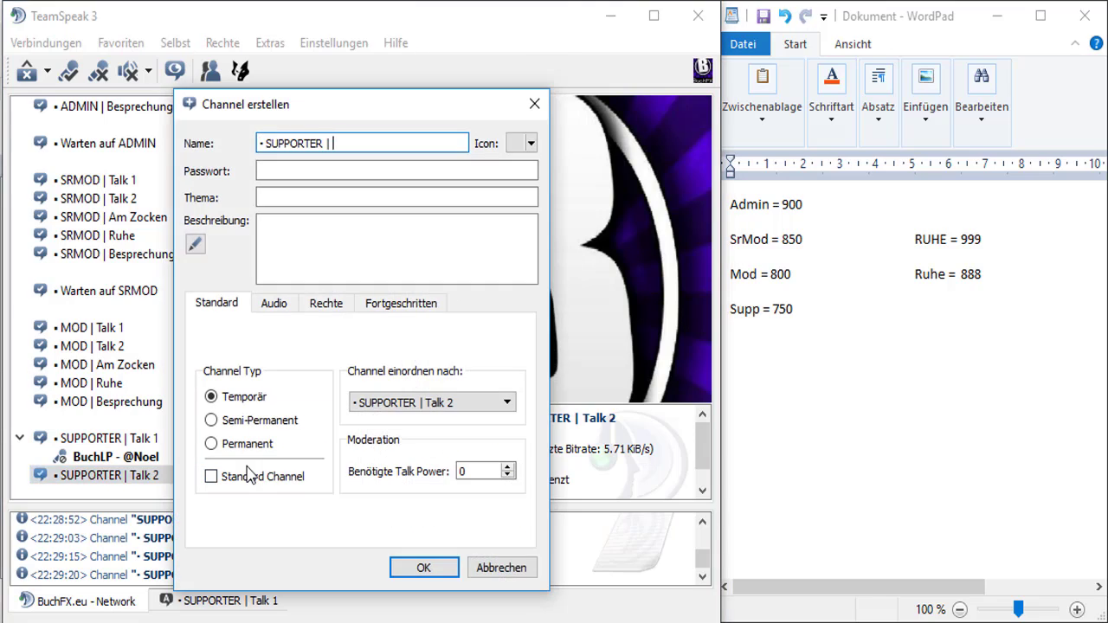
pyautogui.click(326, 303)
pyautogui.click(423, 567)
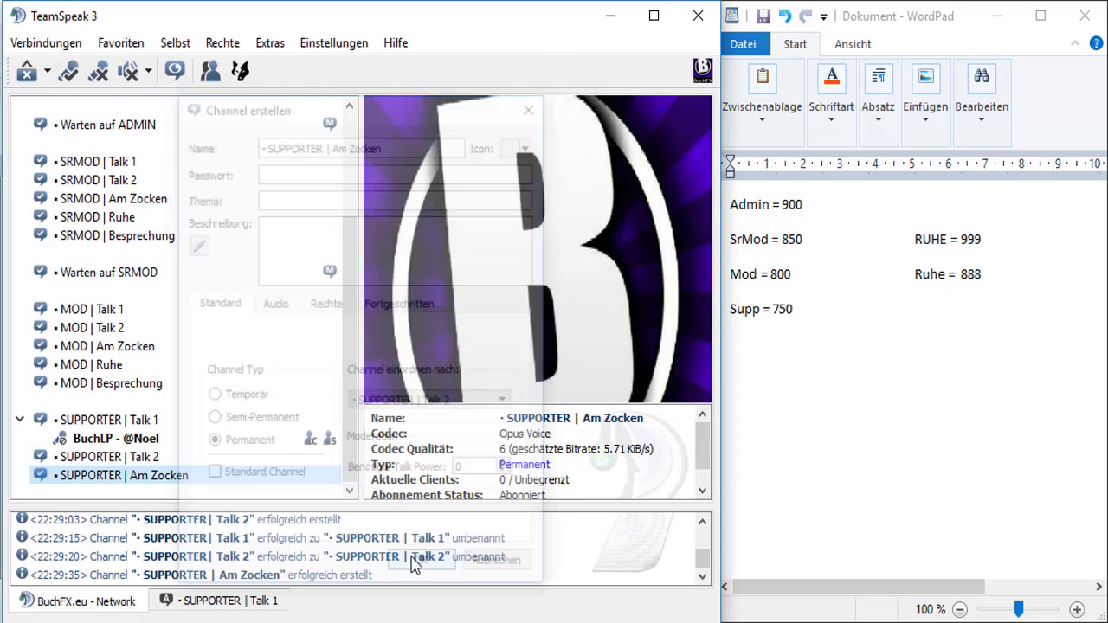
# - Create the spacer channel "[spacer06]" below SUPPORTER Am Zocken and set its needed powers
pyautogui.rightClick(432, 476)
pyautogui.click(441, 440)
pyautogui.write('[spacer06]')
pyautogui.click(326, 303)
pyautogui.click(423, 568)
# - Compose a "Support" heading framed by black rectangle characters from the Arial font in the character map and copy it
pyautogui.rightClick(275, 492)
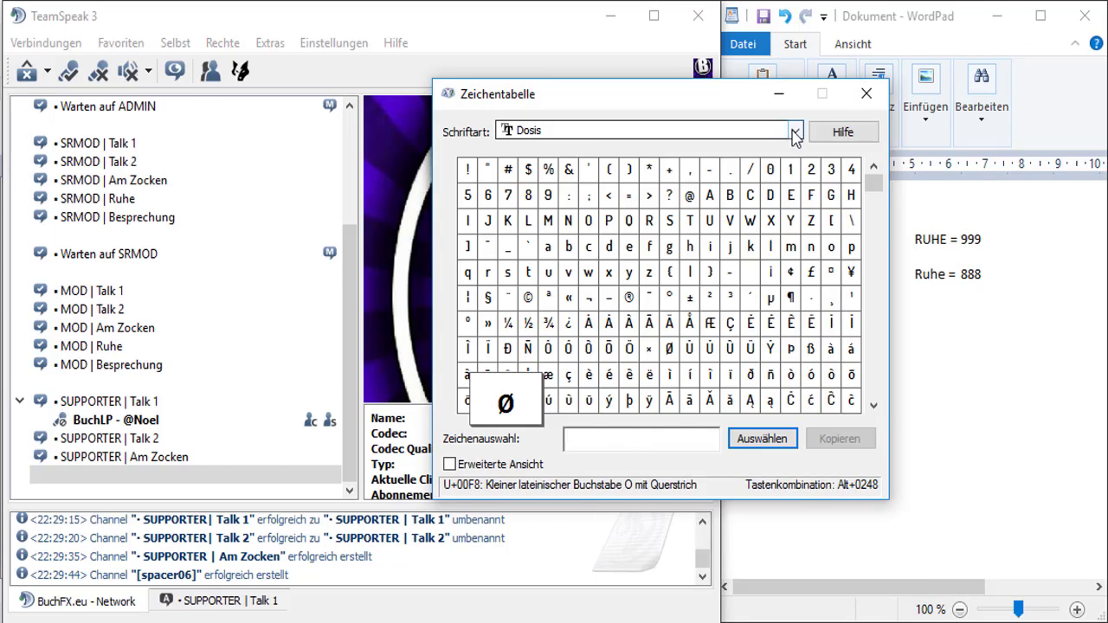
pyautogui.moveTo(879, 189); pyautogui.dragTo(870, 360)
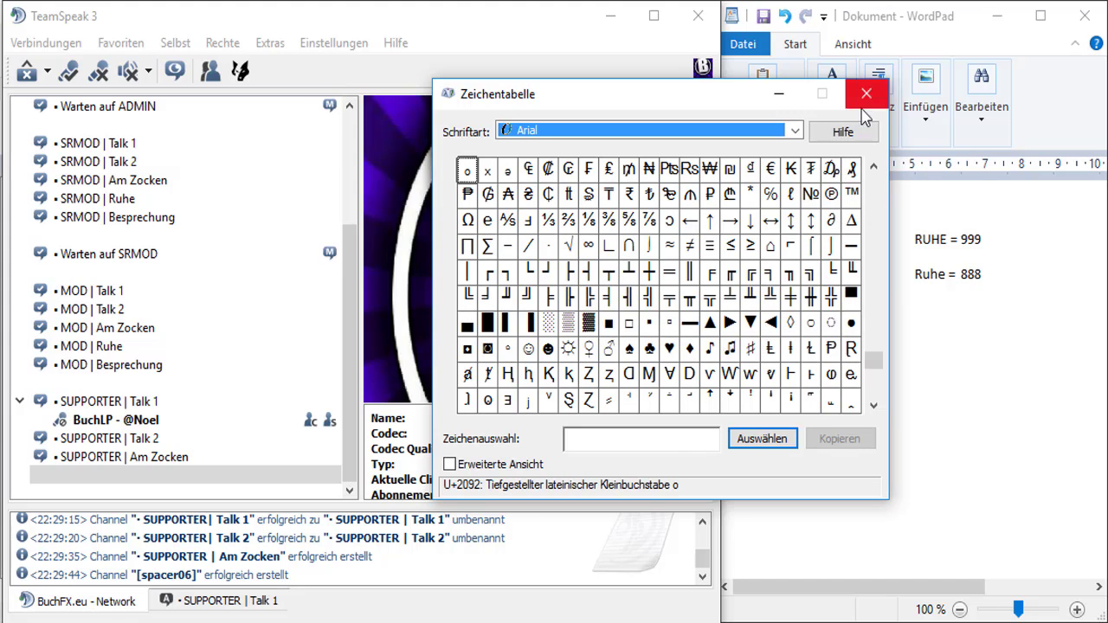
pyautogui.moveTo(467, 326); pyautogui.dragTo(648, 322)
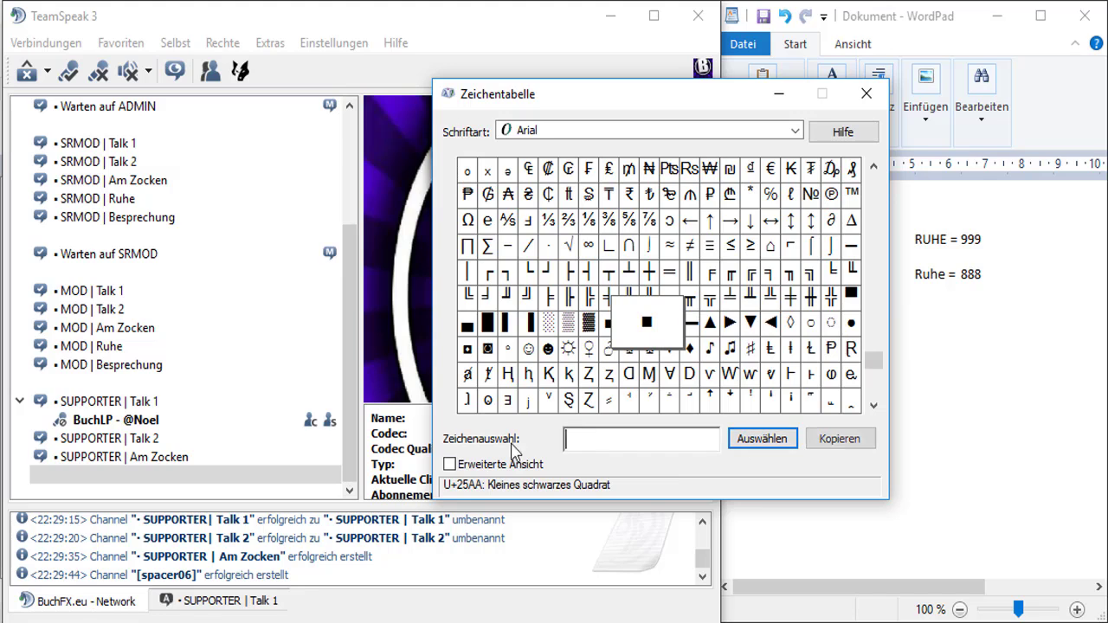
pyautogui.click(609, 322)
pyautogui.doubleClick(689, 322)
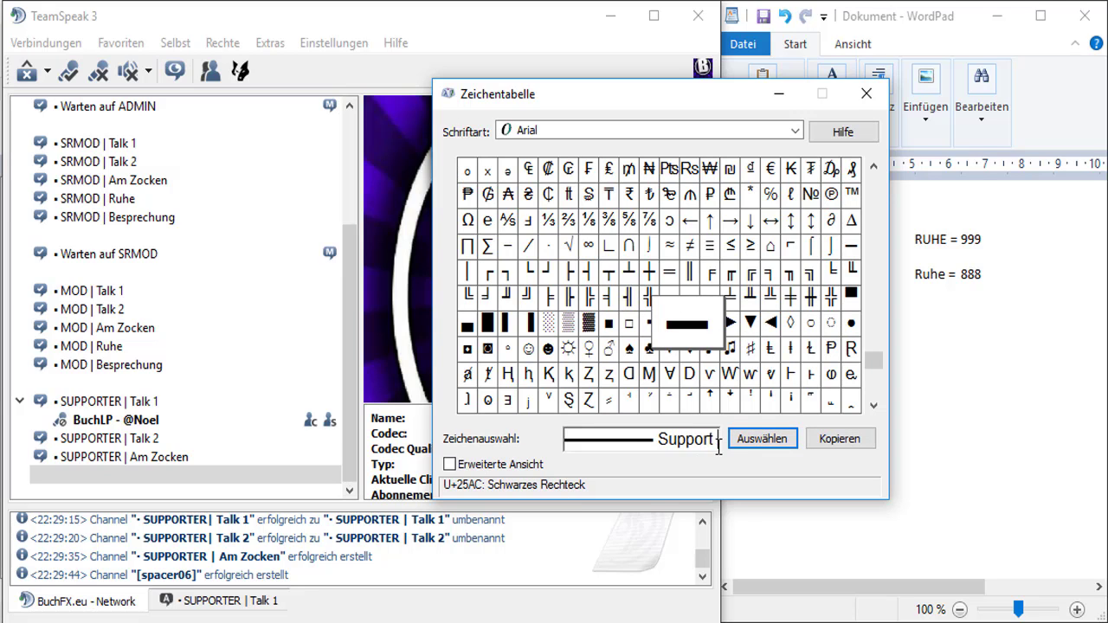
pyautogui.moveTo(717, 441); pyautogui.dragTo(567, 440)
pyautogui.hotkey('ctrl', 'c')
# - Create a permanent channel after [spacer06] from the copied Support heading with the prefix "[cspacer]" and set its needed powers
pyautogui.rightClick(161, 481)
pyautogui.click(240, 499)
pyautogui.hotkey('ctrl', 'v')
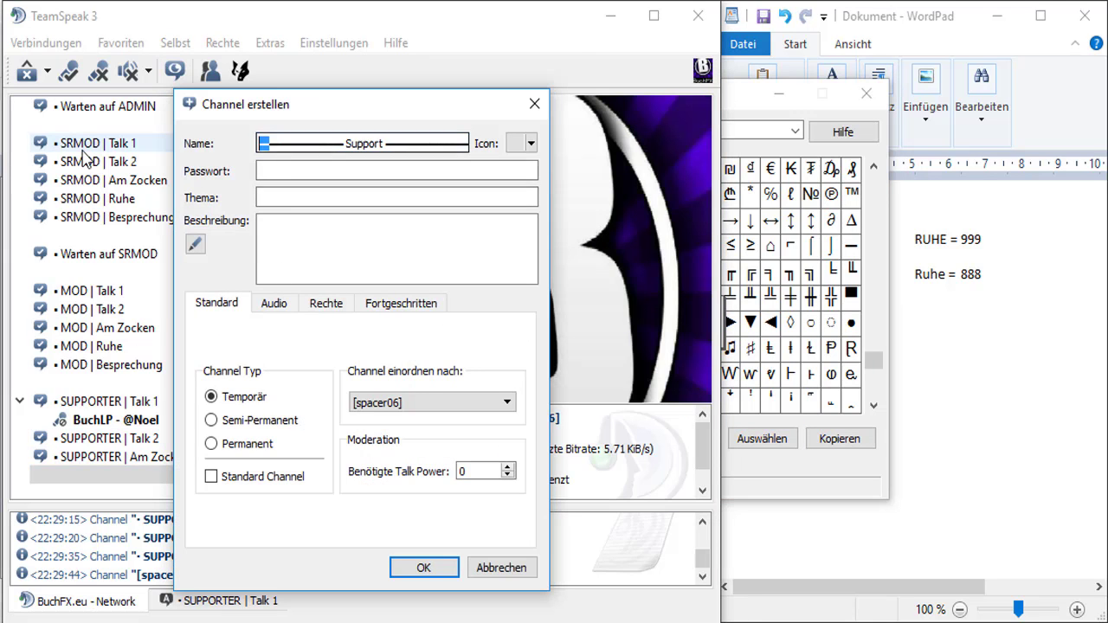
pyautogui.write('s')
pyautogui.click(212, 443)
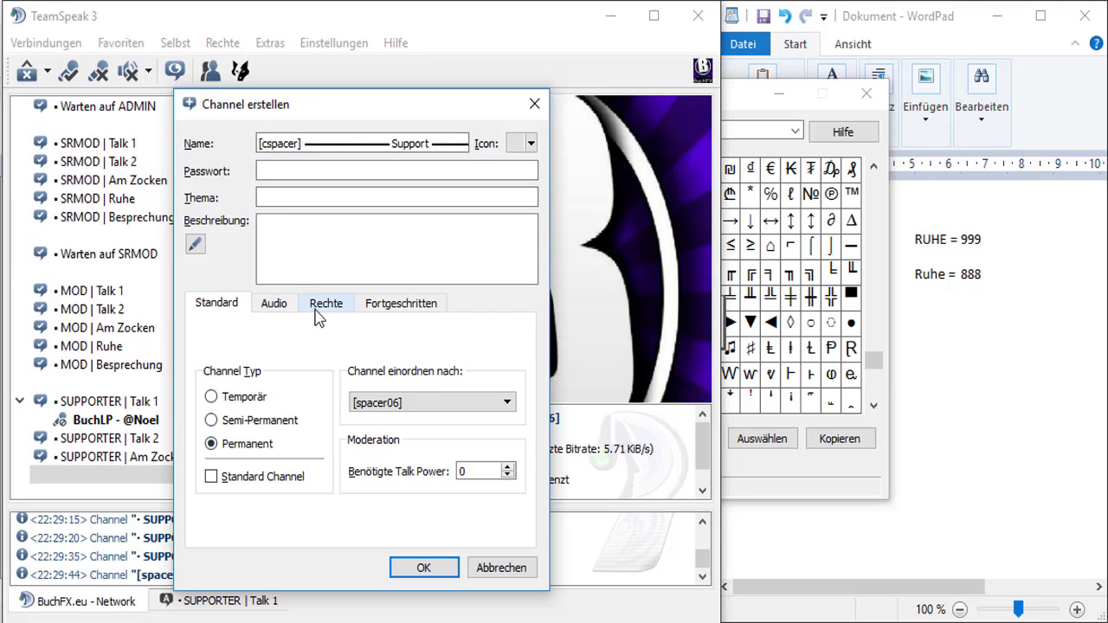
pyautogui.click(322, 303)
pyautogui.press('Return')
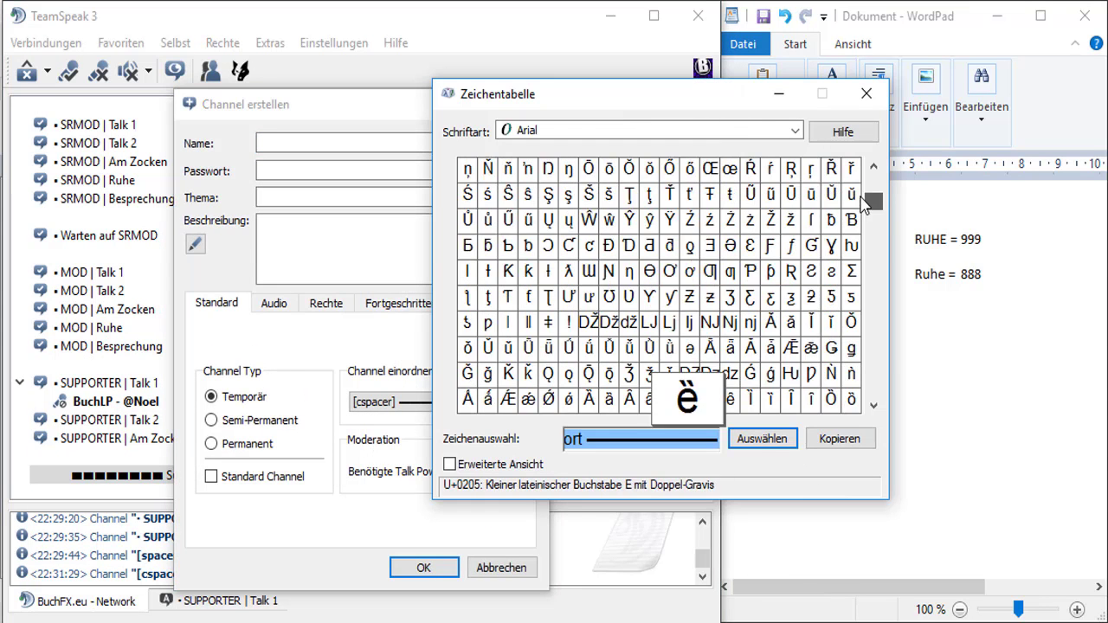
# - Compose the word SUPPORT in the character map and insert it as the name of a new channel below the Support heading
pyautogui.write('SUPPORT')
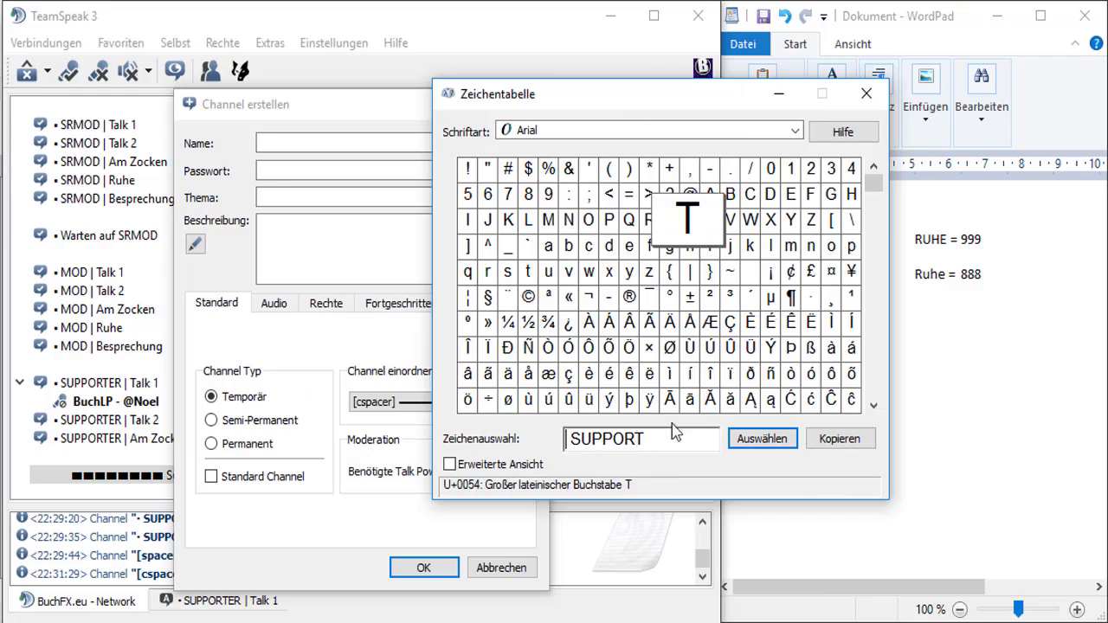
pyautogui.scroll(-15, 606, 381)
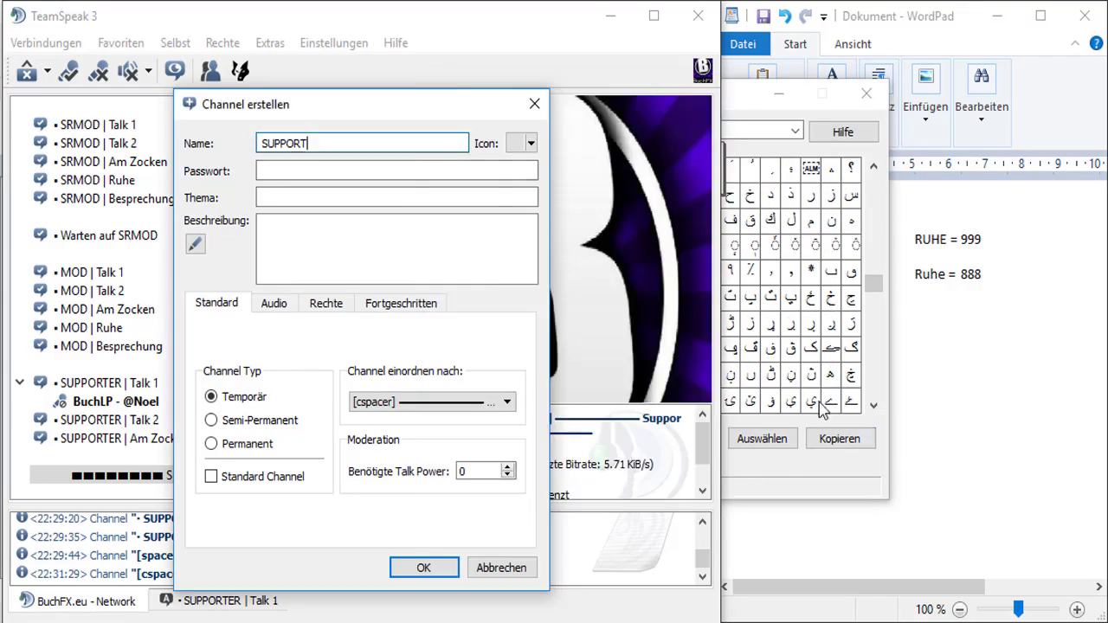
pyautogui.moveTo(872, 286); pyautogui.dragTo(870, 189)
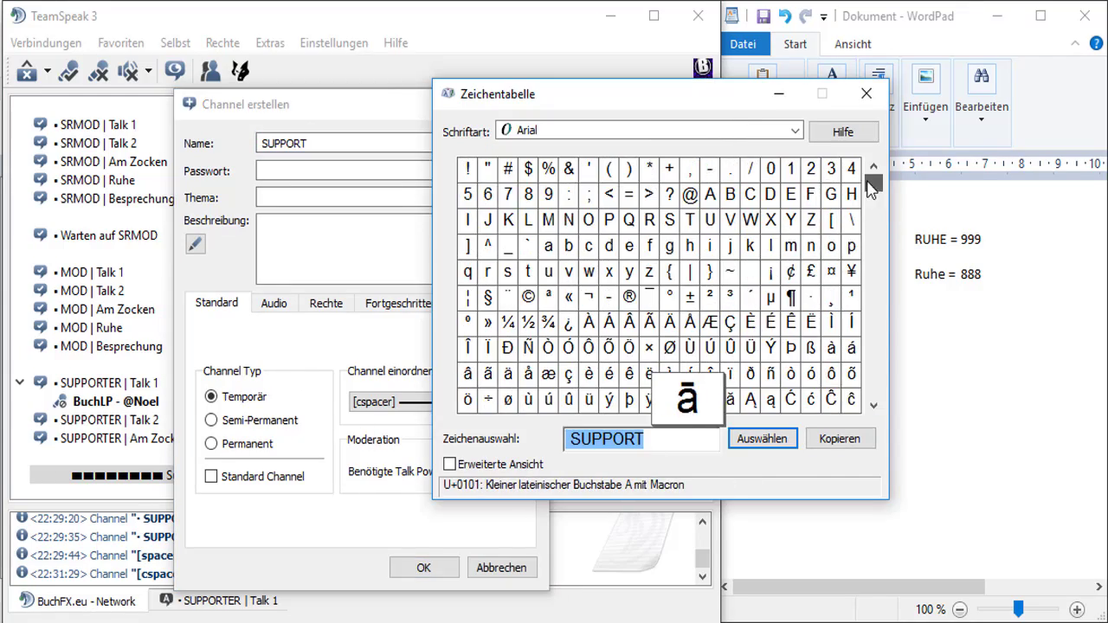
# - Add the corner symbol ╔, complete the name as "╔ Warten auf SUPPORT" and create the channel as permanent with a needed talk power
pyautogui.moveTo(874, 406); pyautogui.dragTo(874, 407)
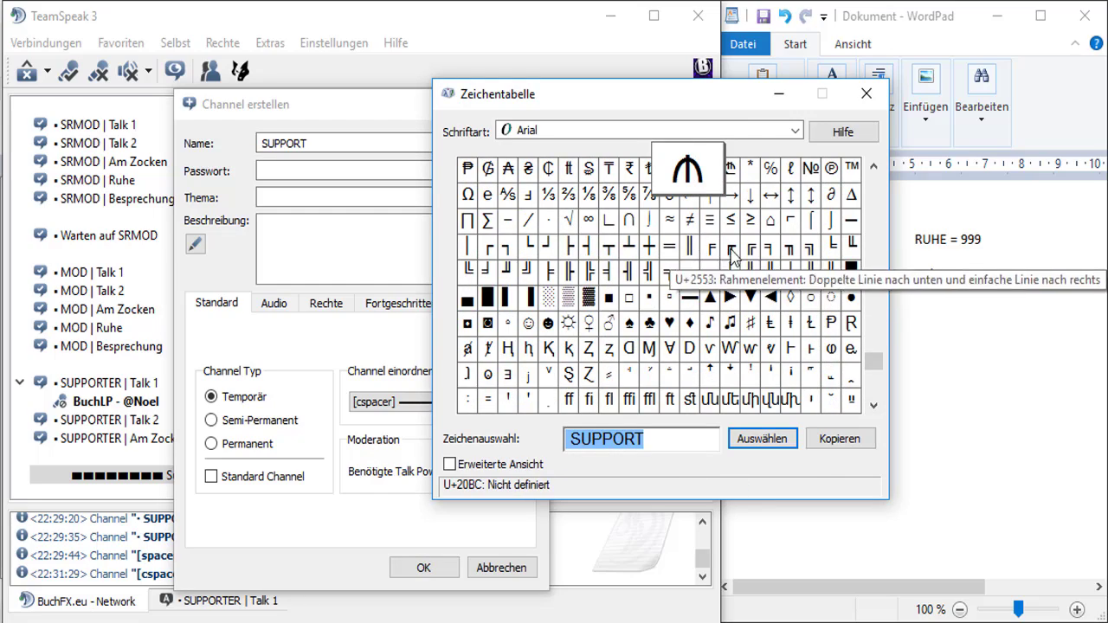
pyautogui.click(728, 247)
pyautogui.click(730, 322)
pyautogui.doubleClick(750, 248)
pyautogui.moveTo(749, 248); pyautogui.dragTo(255, 144)
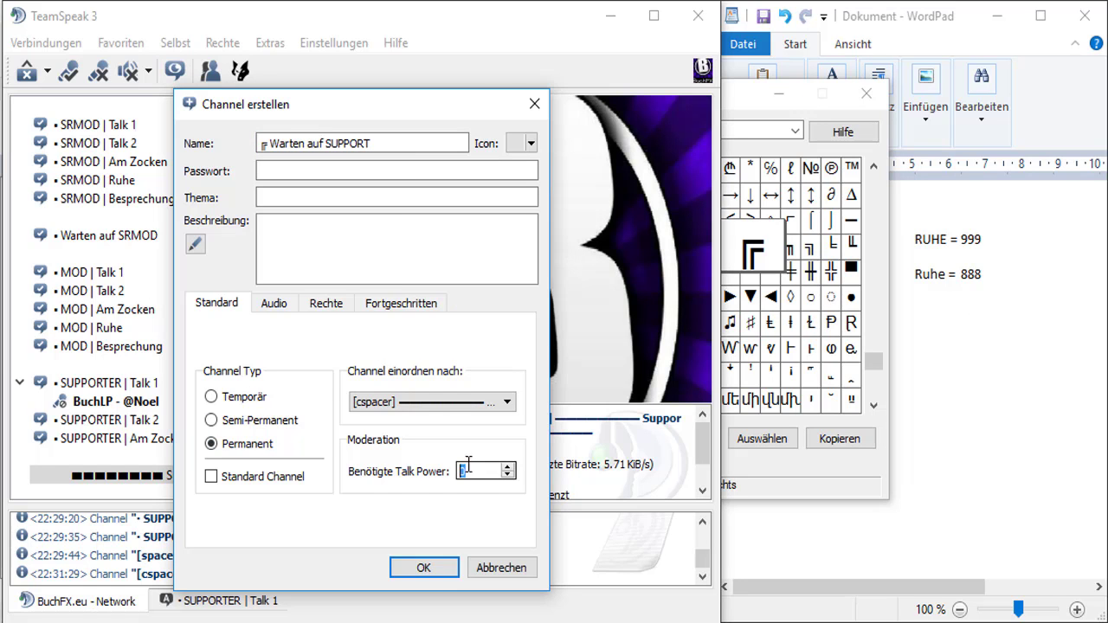
pyautogui.click(423, 567)
# - Create the channels "║ SUPPORT | 1" to "║ SUPPORT | 3" and the permanent closing channel "╚ SUPPORT beendet"
pyautogui.click(690, 247)
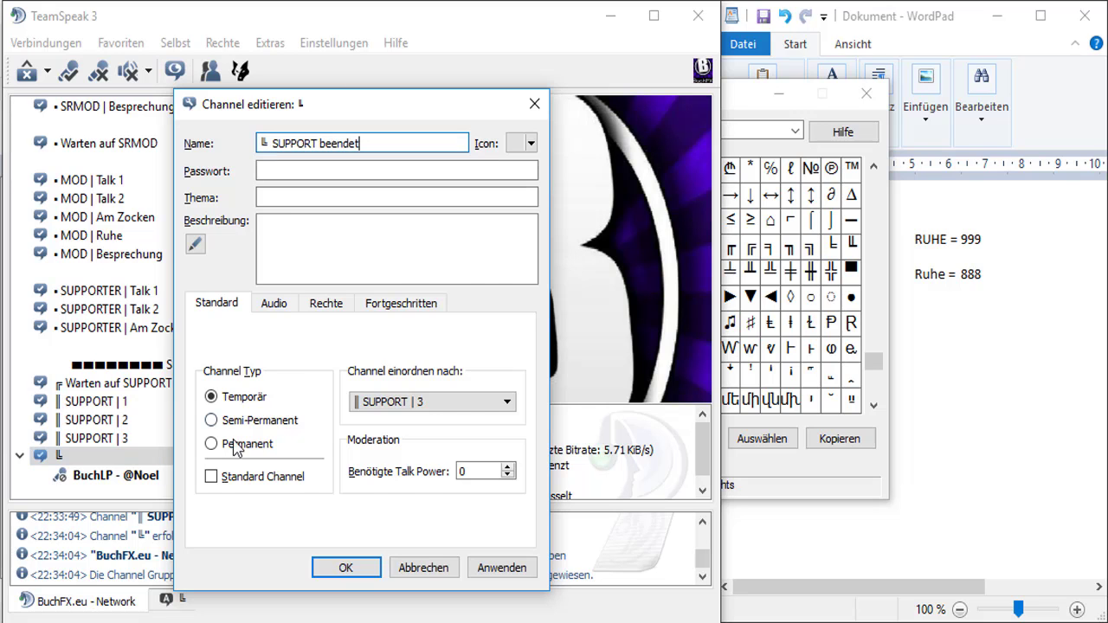
pyautogui.click(233, 446)
pyautogui.click(326, 302)
pyautogui.press('Return')
# - Create the spacer channel "[spacer07]" below SUPPORT beendet
pyautogui.rightClick(206, 491)
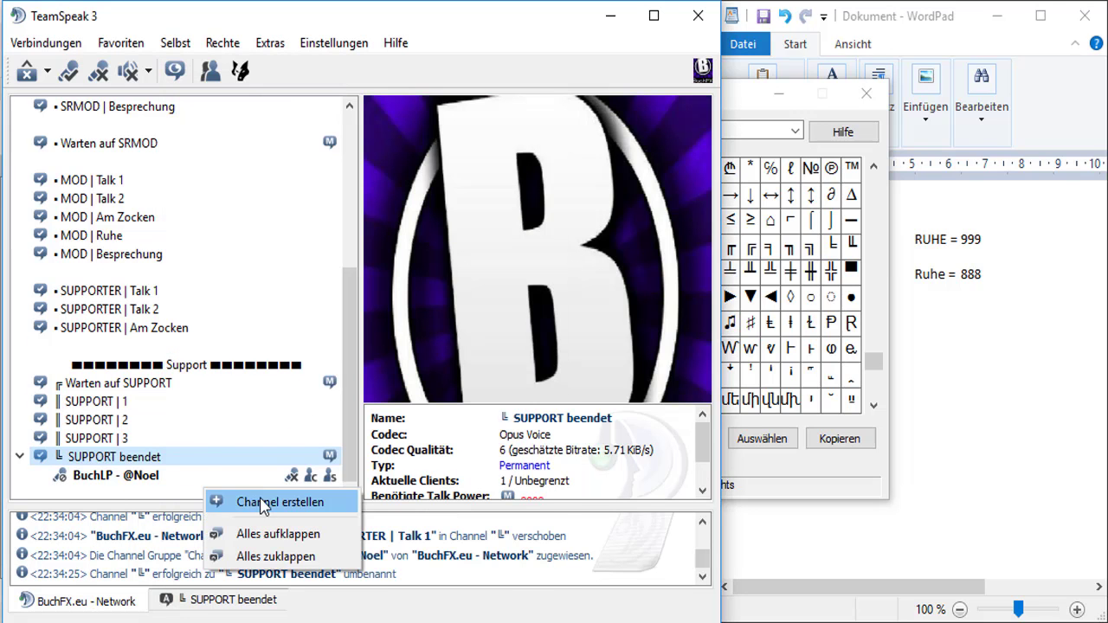
pyautogui.click(264, 504)
pyautogui.click(326, 303)
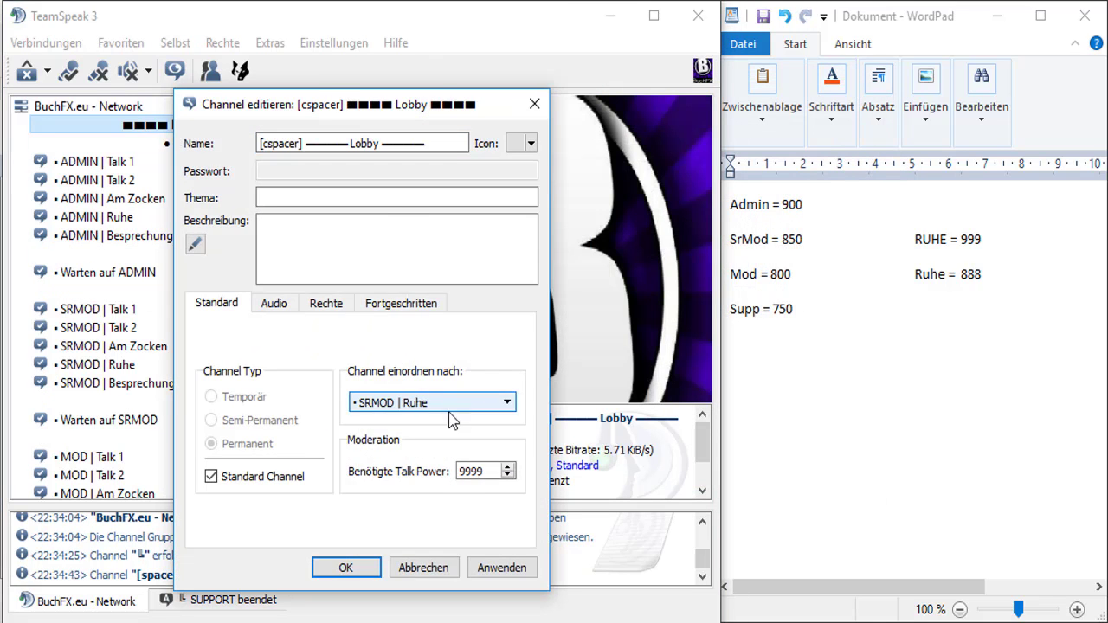
# - Move the Lobby heading channel below [spacer07] and create the permanent channel "[spacer08]" beneath it
pyautogui.click(505, 399)
pyautogui.scroll(-2, 432, 485)
pyautogui.rightClick(198, 492)
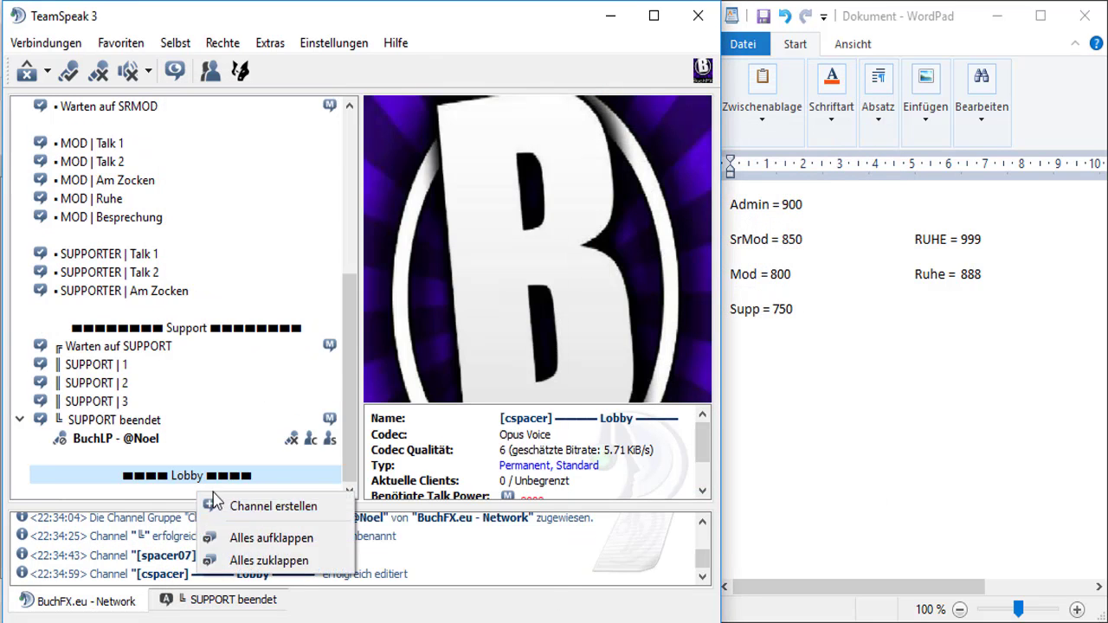
pyautogui.click(214, 502)
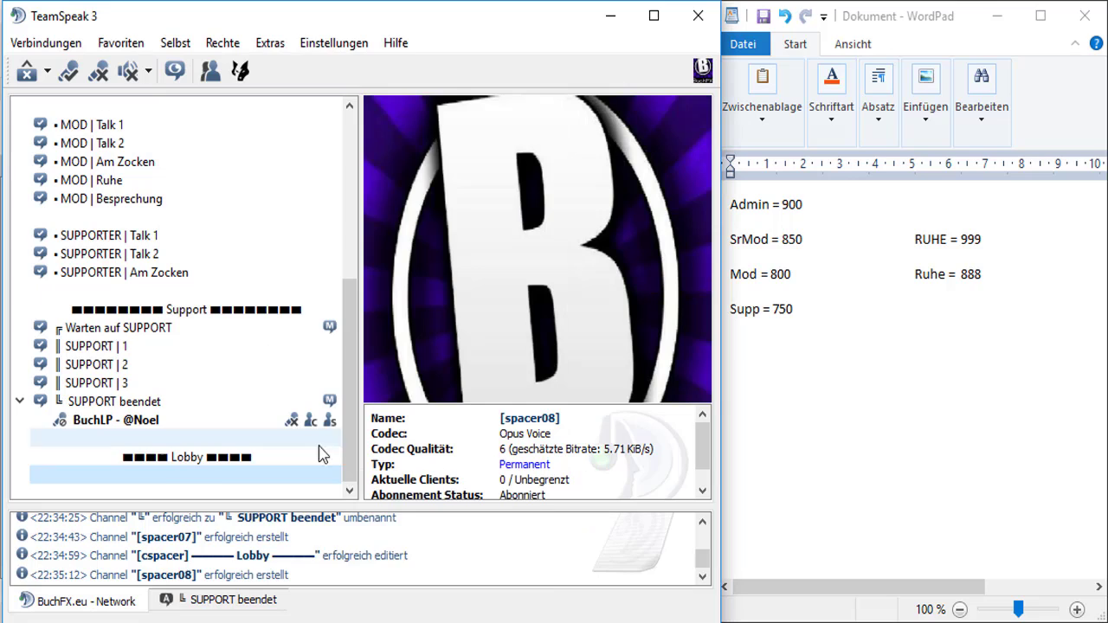
# - Start a new channel after [spacer08] and pick the black square ■ from the Arial font in the character map
pyautogui.rightClick(247, 488)
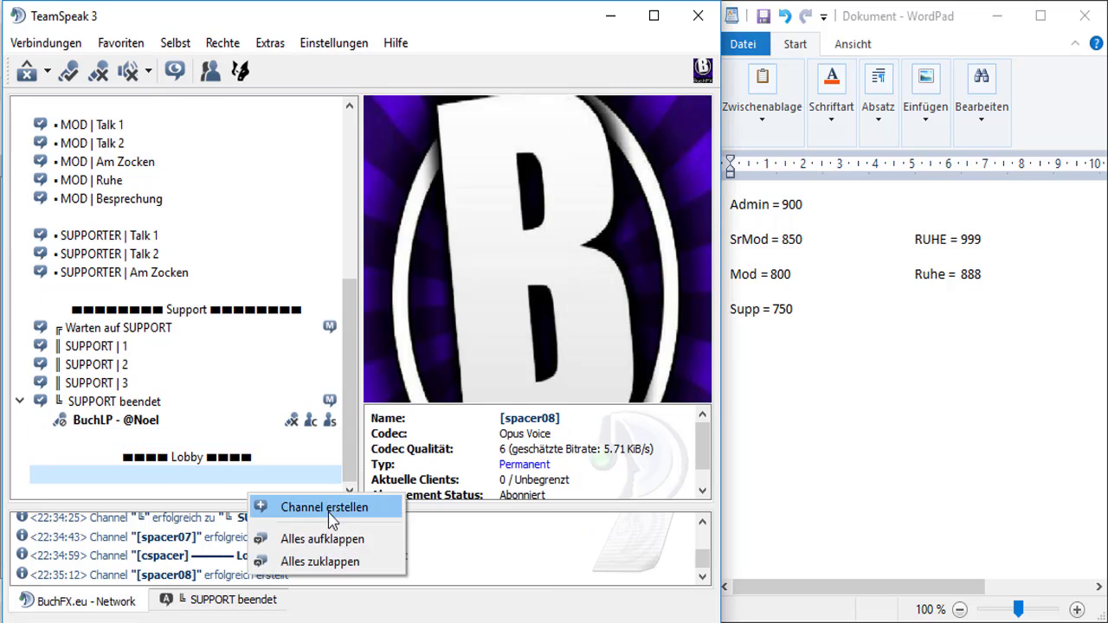
pyautogui.click(324, 507)
pyautogui.press('super')
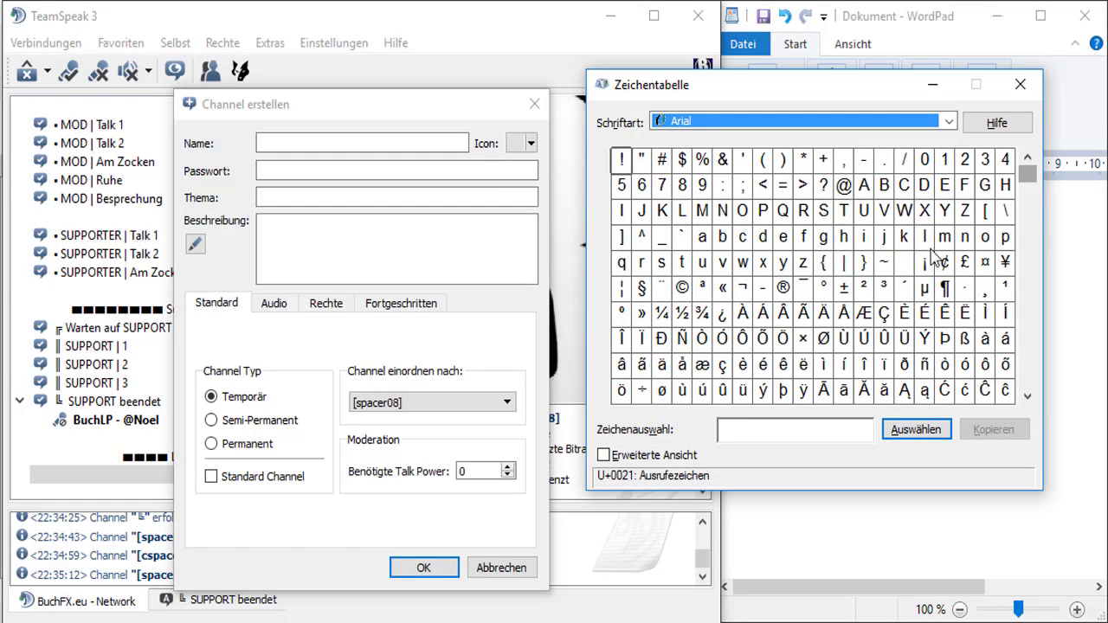
pyautogui.click(907, 271)
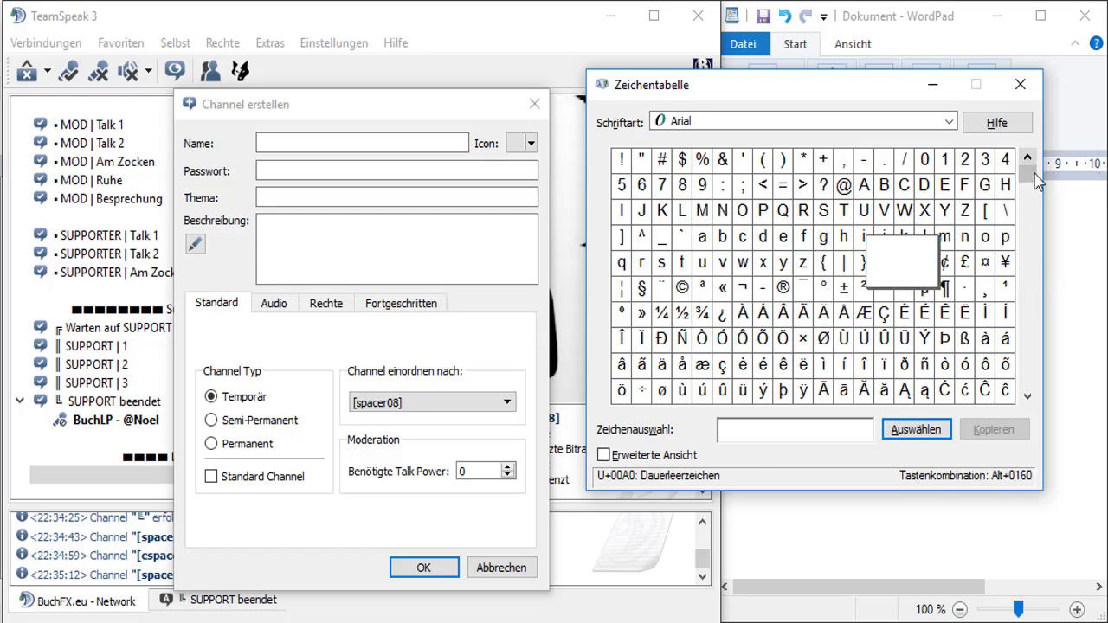
pyautogui.moveTo(1033, 173); pyautogui.dragTo(1030, 348)
pyautogui.doubleClick(759, 341)
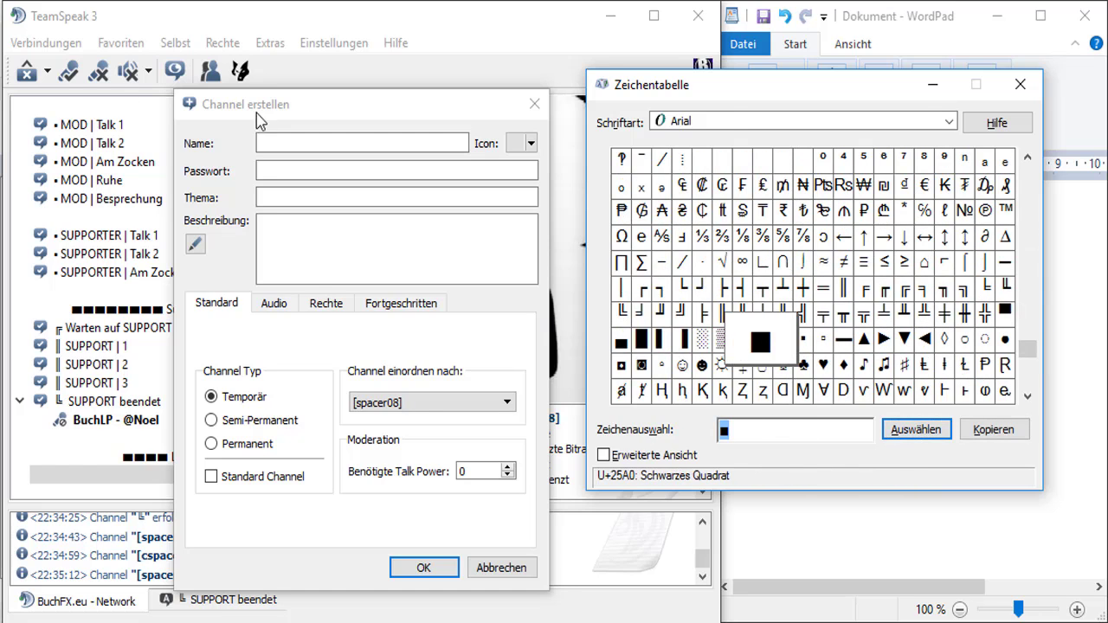
# - Create the permanent heading channel "[cspacer] ■ Talk's ■" below [spacer08], using the copied black square
pyautogui.click(260, 122)
pyautogui.hotkey('ctrl', 'v')
pyautogui.write('Talk')
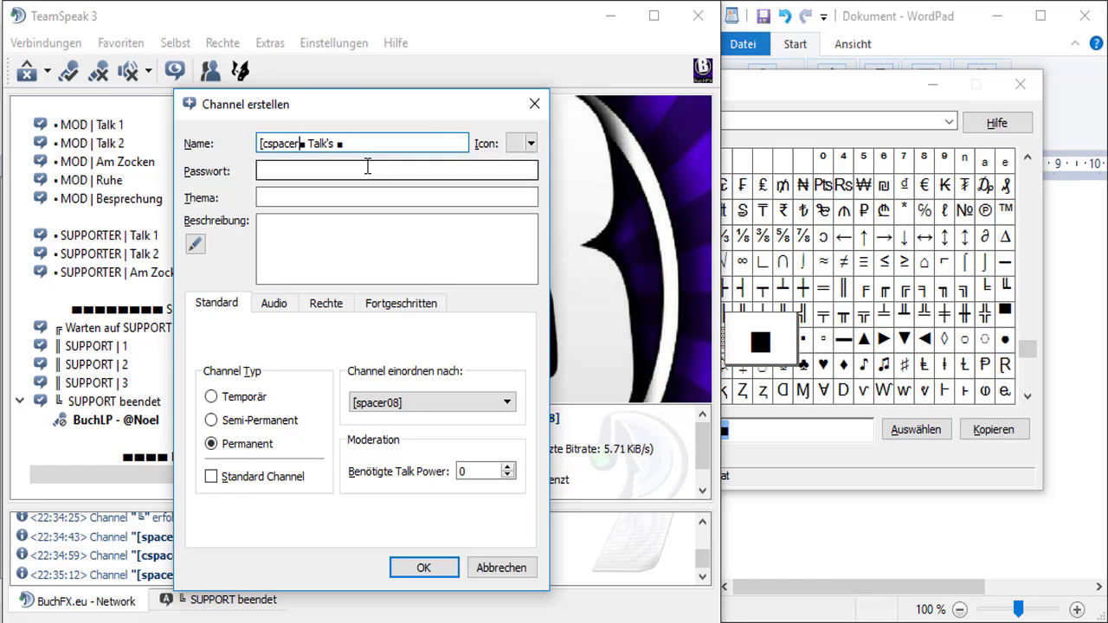
pyautogui.click(325, 302)
pyautogui.click(216, 303)
pyautogui.click(423, 567)
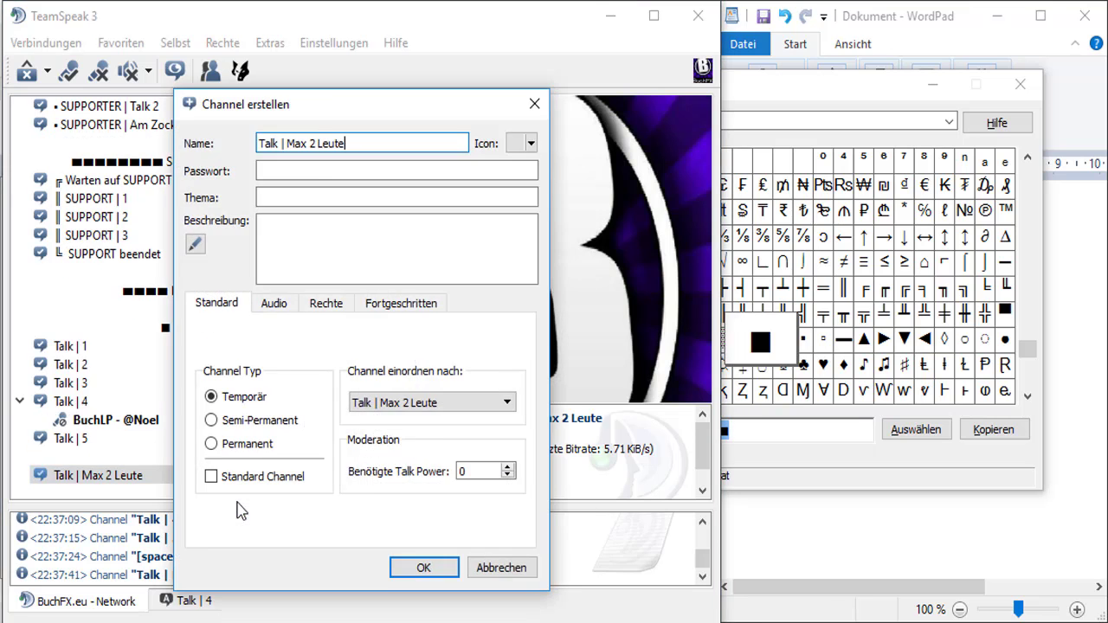
# - Create the permanent channels "Talk | Max 3 Leute" and "Talk | Max 4 Leute", limiting the latter to 4 users
pyautogui.click(399, 311)
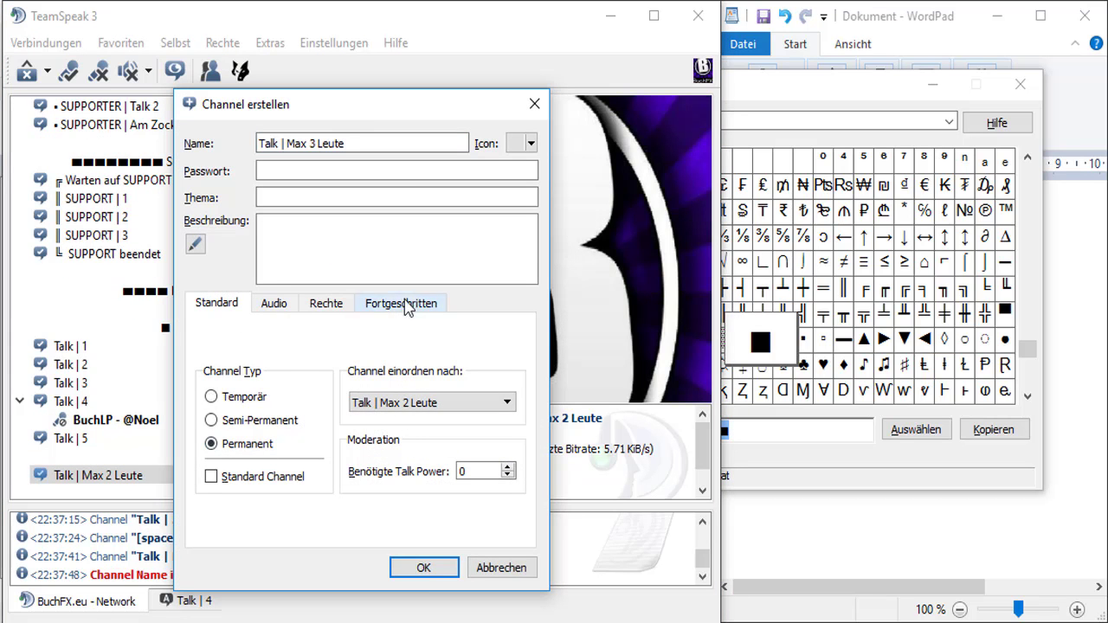
pyautogui.click(402, 305)
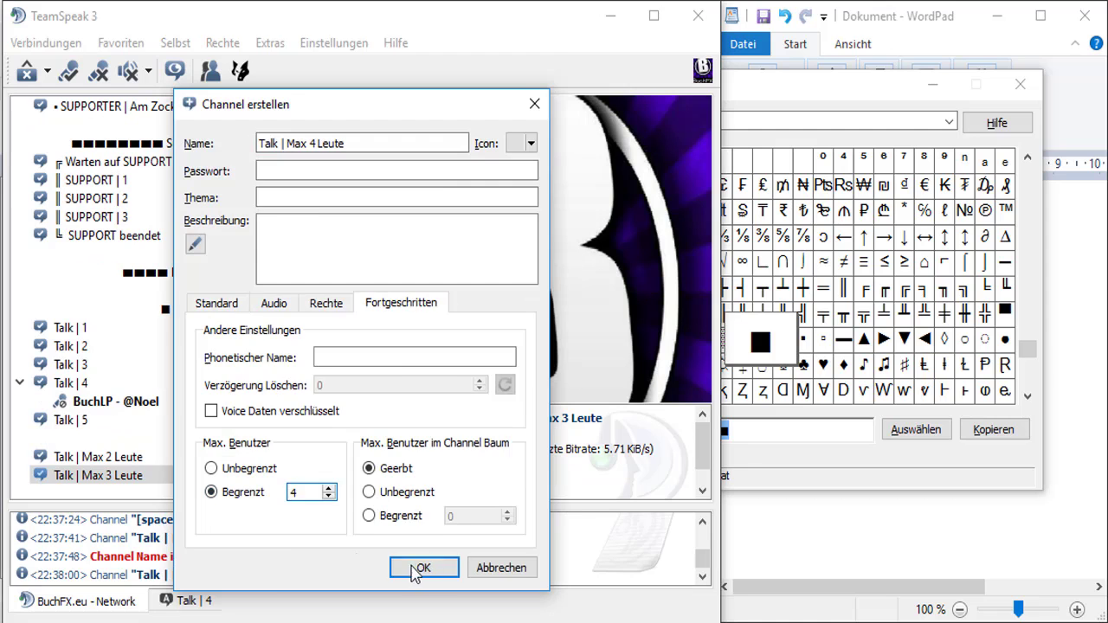
pyautogui.click(419, 569)
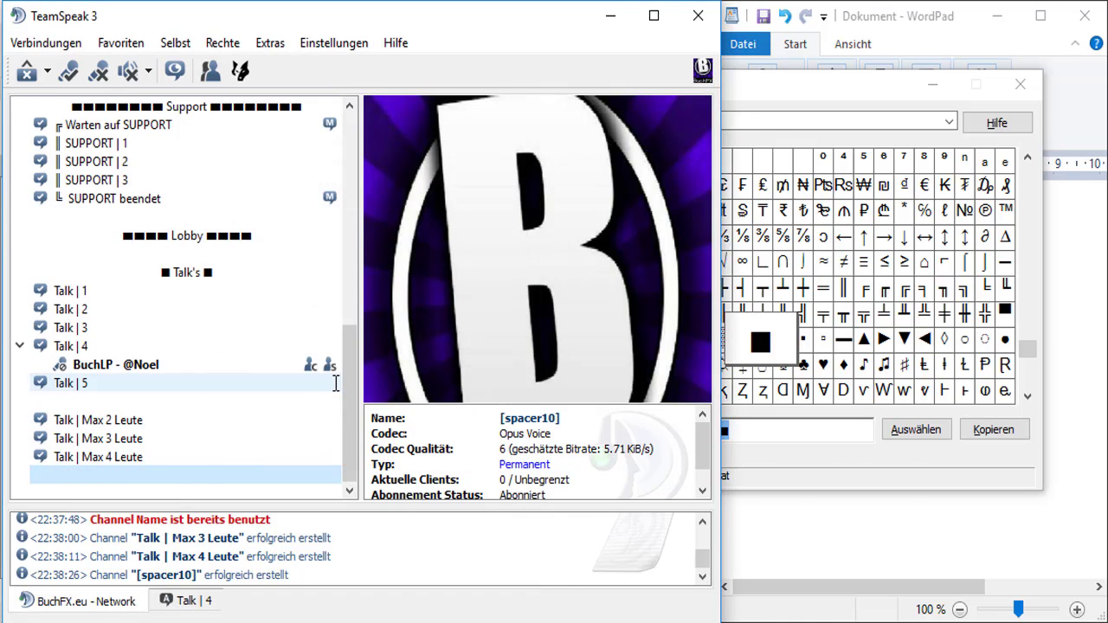
# - Start a new channel below [spacer10] and compose "● Musik" in the character map with the Arial black circle
pyautogui.click(932, 84)
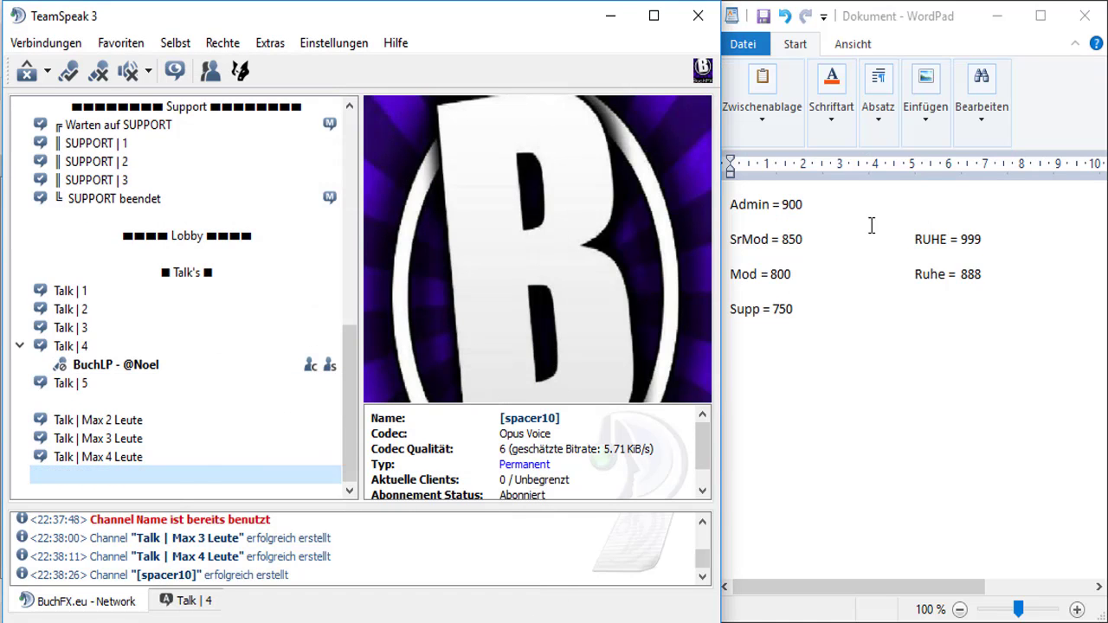
pyautogui.scroll(10, 187, 303)
pyautogui.scroll(-10, 186, 303)
pyautogui.rightClick(257, 474)
pyautogui.click(257, 514)
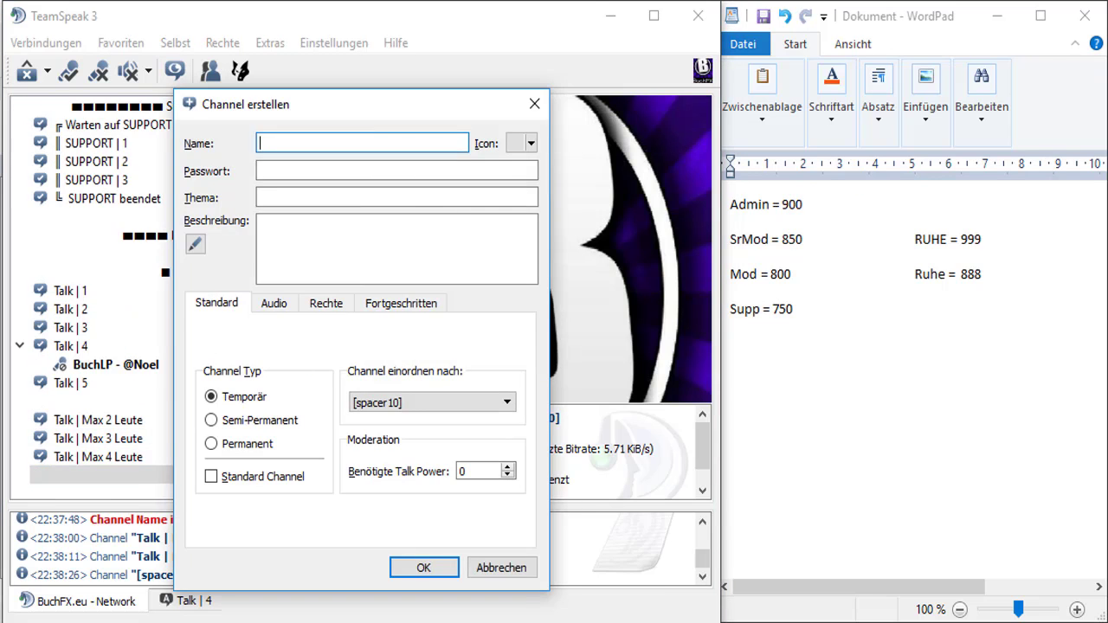
pyautogui.hotkey('alt', 'Tab')
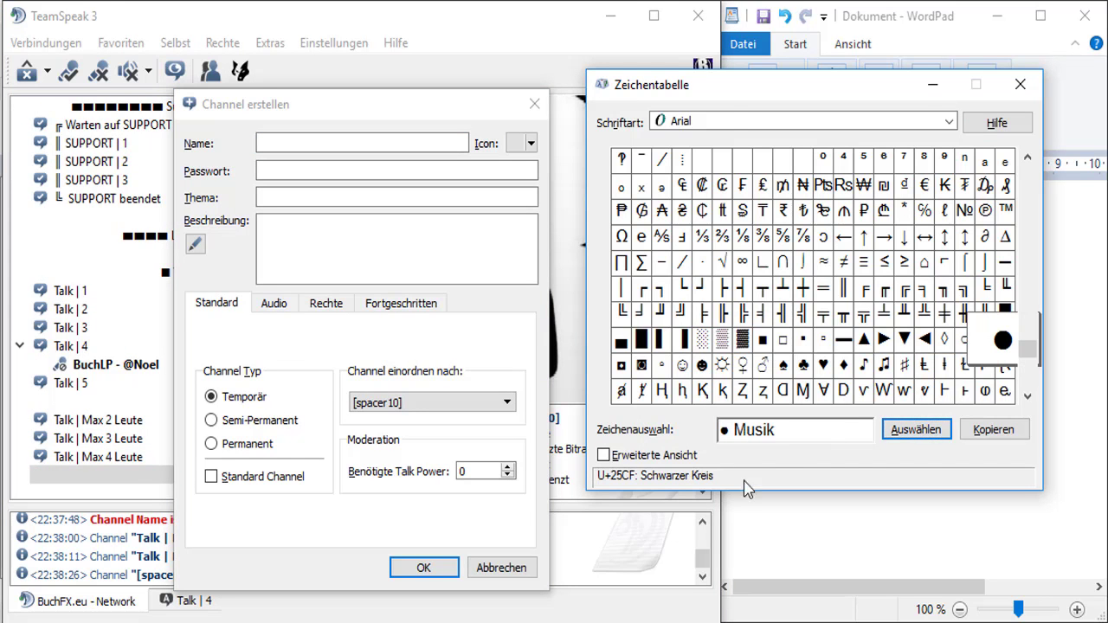
# - Create the permanent channel "● Musik | I Love Radio" from the composed text, placed after [spacer10]
pyautogui.hotkey('ctrl', 'a')
pyautogui.hotkey('ctrl', 'c')
pyautogui.click(363, 146)
pyautogui.hotkey('ctrl', 'v')
pyautogui.write('| I')
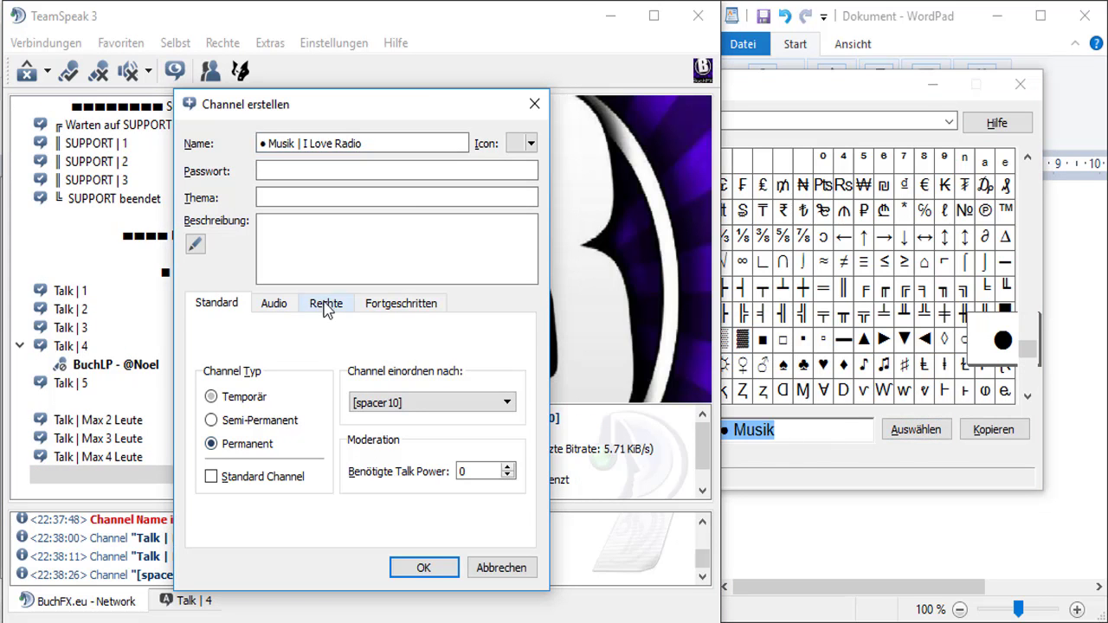
pyautogui.click(424, 566)
# - Create the permanent channel "● Musik | CLOSE" below "● Musik | I Love Radio"
pyautogui.rightClick(237, 485)
pyautogui.click(279, 502)
pyautogui.hotkey('ctrl', 'v')
pyautogui.write('| CLOSE')
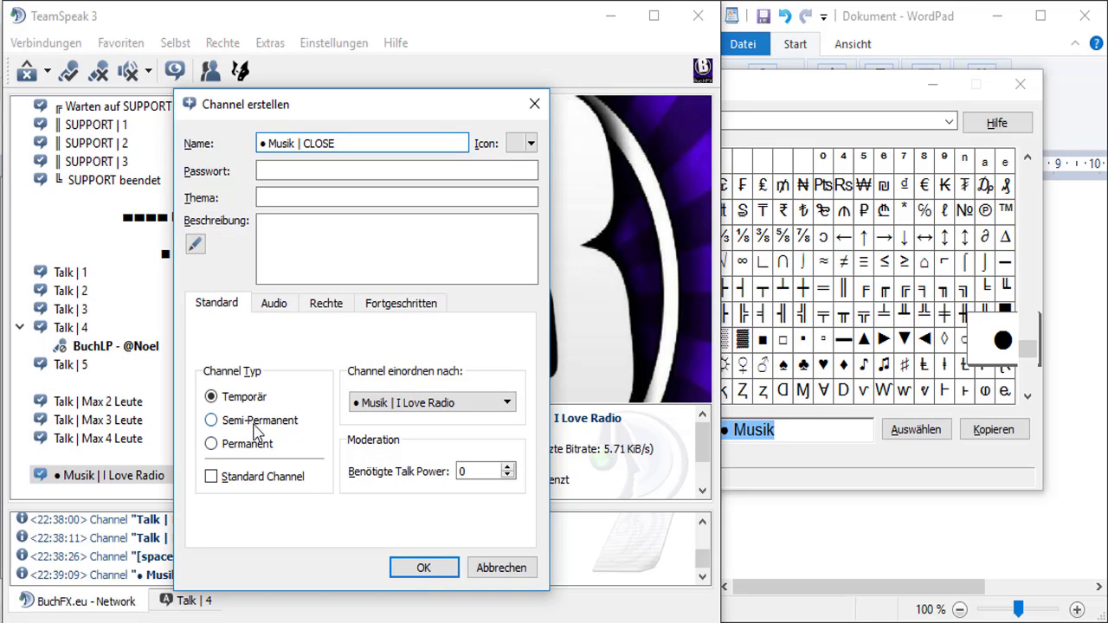
pyautogui.click(247, 443)
pyautogui.click(424, 567)
# - Create the spacer channel "[spacer22]" below "● Musik | CLOSE" with a raised needed join power
pyautogui.rightClick(303, 485)
pyautogui.click(344, 502)
pyautogui.write('[spacer22]')
pyautogui.click(326, 303)
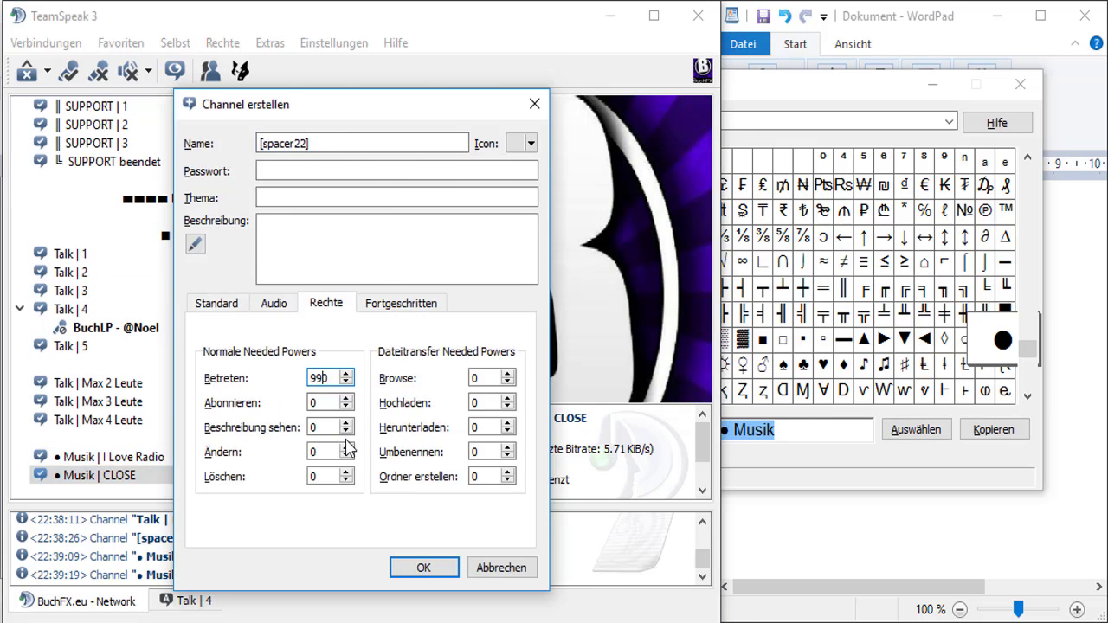
pyautogui.click(423, 567)
# - Create the heading channel "[cspacer] ► AFK ◄" below [spacer22] with triangles from the character map and join power 9990
pyautogui.rightClick(136, 481)
pyautogui.click(178, 505)
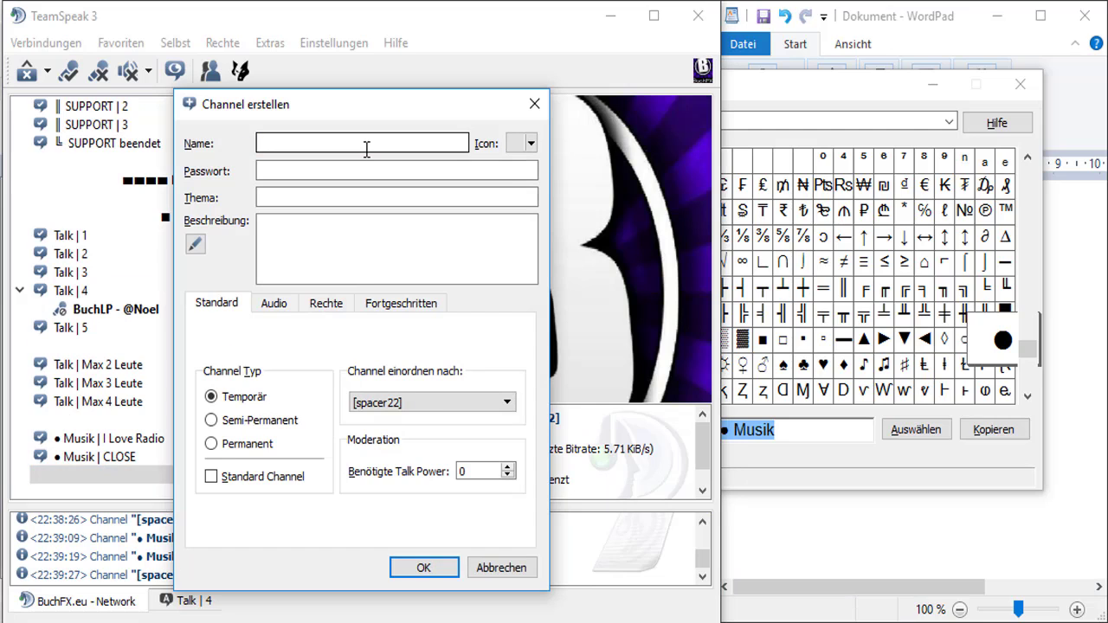
pyautogui.click(755, 278)
pyautogui.click(884, 339)
pyautogui.click(915, 429)
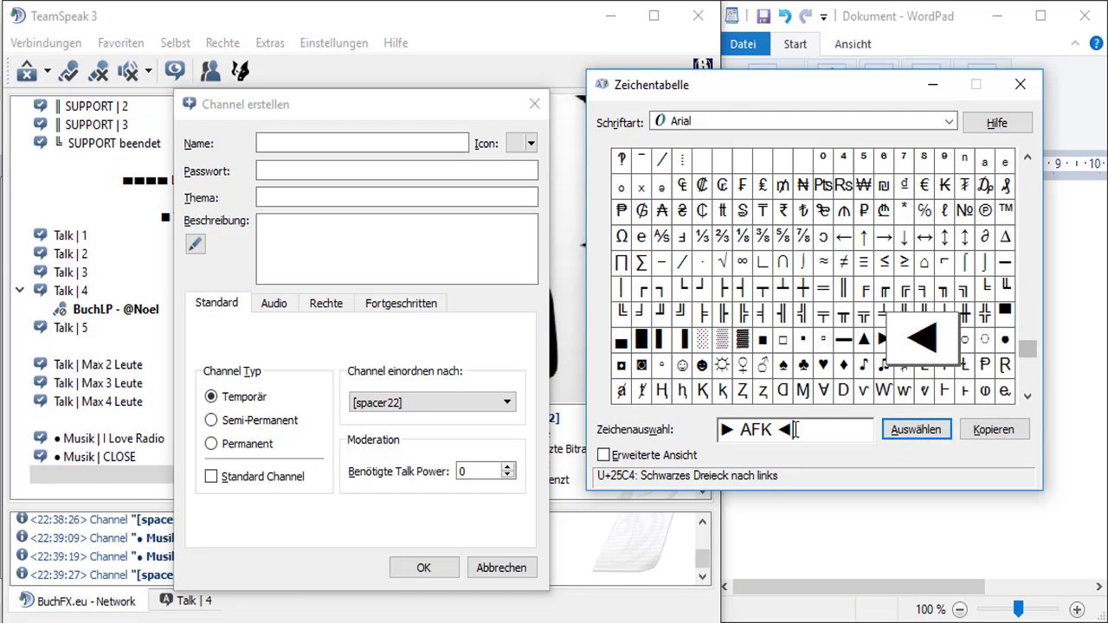
pyautogui.moveTo(794, 429); pyautogui.dragTo(718, 429)
pyautogui.click(432, 385)
pyautogui.click(327, 302)
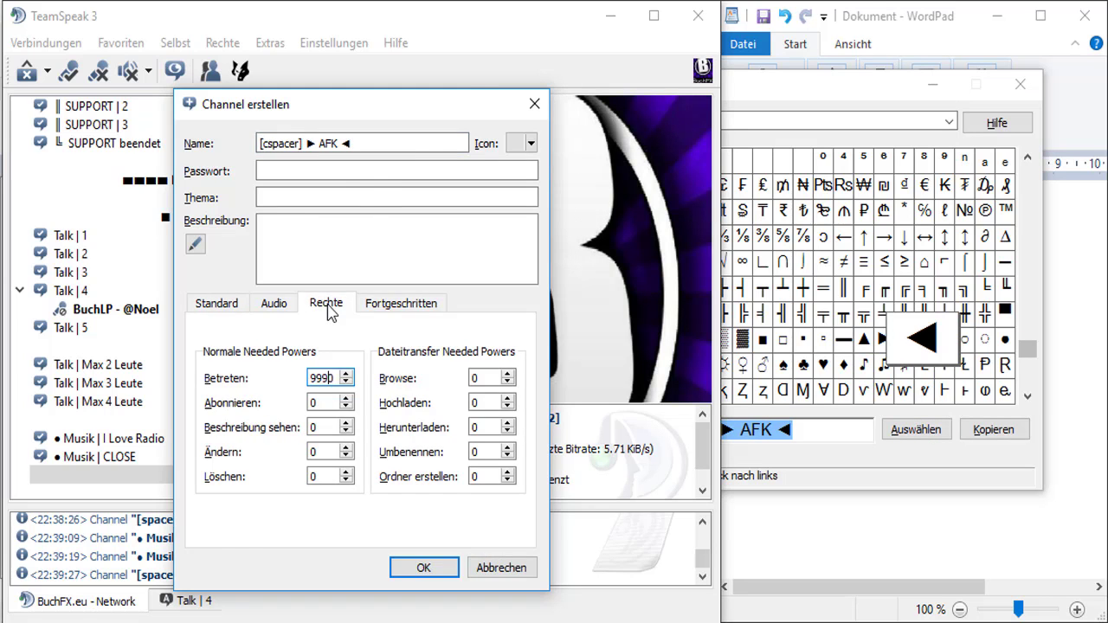
pyautogui.click(423, 567)
# - Create the permanent channel "AFK | Kurz" below the AFK heading with needed talk power 9999
pyautogui.rightClick(286, 474)
pyautogui.click(322, 511)
pyautogui.write('AFK | Kurz')
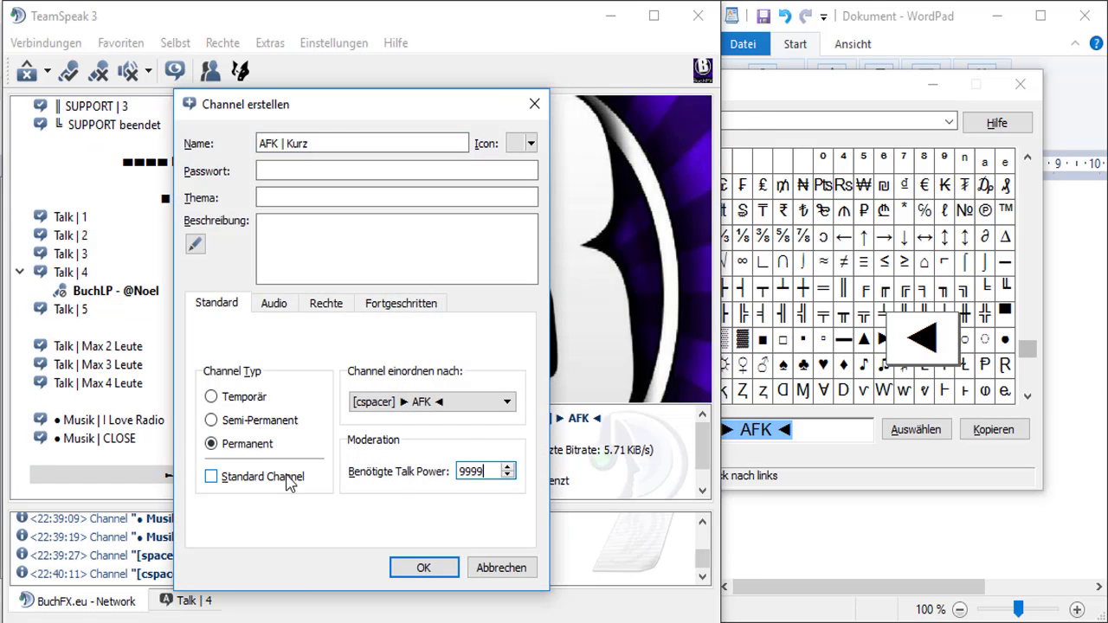
pyautogui.press('Return')
# - Create the permanent channel "AFK | Lang" below "AFK | Kurz" with needed talk power 9999
pyautogui.rightClick(288, 483)
pyautogui.click(288, 510)
pyautogui.hotkey('ctrl', 'v')
pyautogui.press('BackSpace')
pyautogui.click(245, 444)
pyautogui.click(326, 303)
pyautogui.click(216, 303)
pyautogui.write('9999')
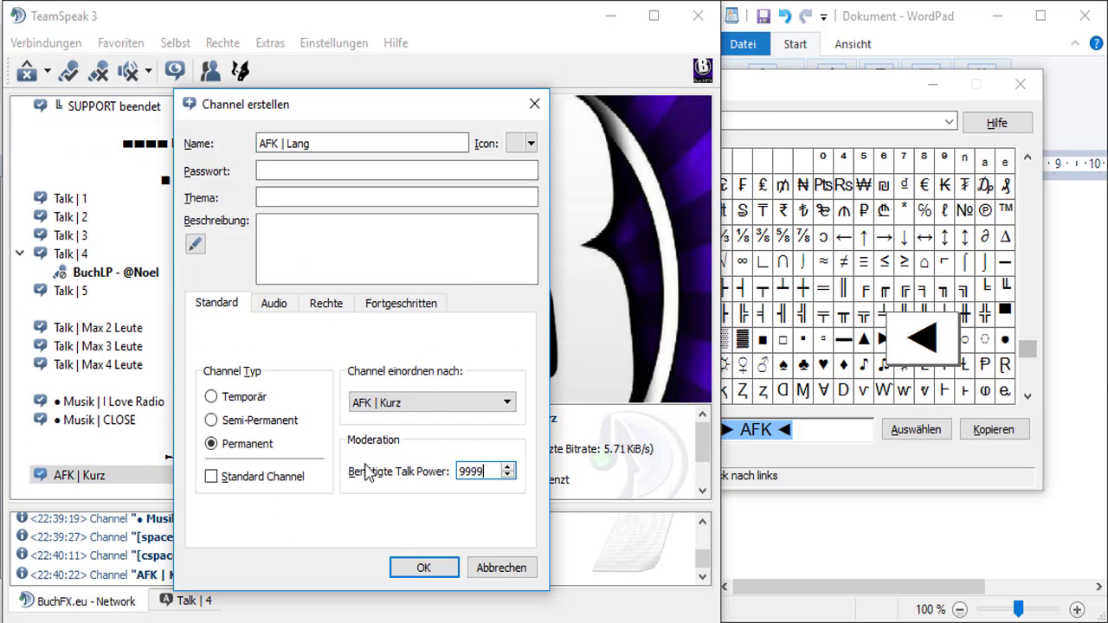
pyautogui.press('Return')
# - Create the channel "AFK | Anderer Teampeak" below "AFK | Lang"
pyautogui.rightClick(378, 475)
pyautogui.click(378, 526)
pyautogui.hotkey('ctrl', 'v')
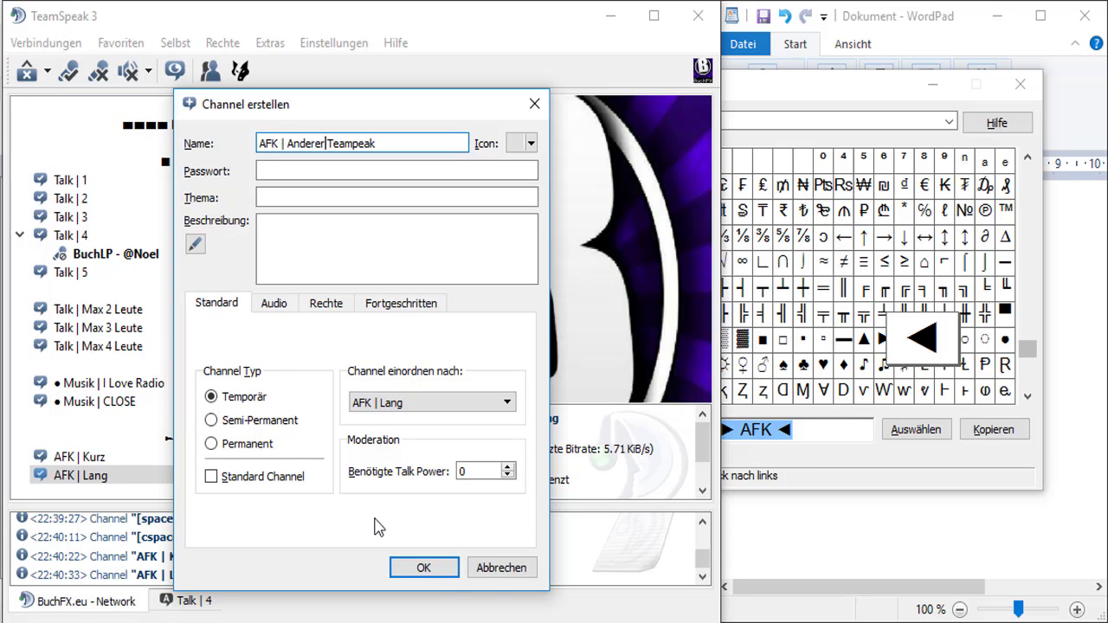
pyautogui.press('Return')
# - Create the permanent channel "AFK | Essen" sorted after "AFK | Lang" with needed talk power 9999
pyautogui.rightClick(282, 491)
pyautogui.click(381, 514)
pyautogui.write('AFK | Essen')
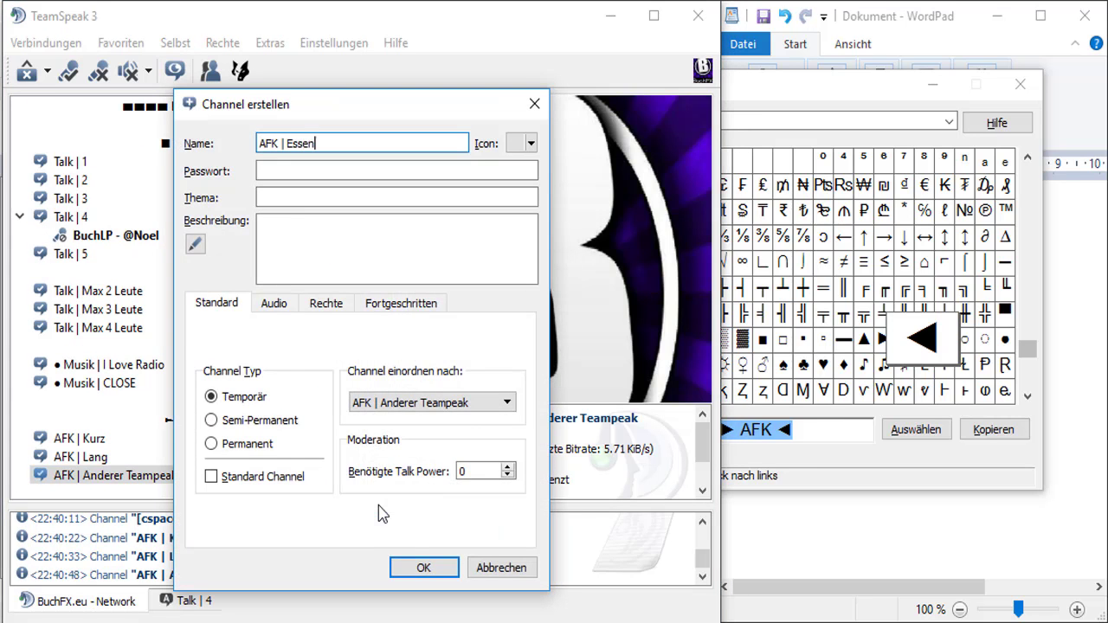
pyautogui.click(211, 443)
pyautogui.click(433, 402)
pyautogui.click(406, 512)
pyautogui.write('9999')
pyautogui.click(424, 568)
# - Create the permanent spacer channel "[spacer11]" below "AFK | Anderer Teampeak"
pyautogui.rightClick(279, 487)
pyautogui.click(279, 511)
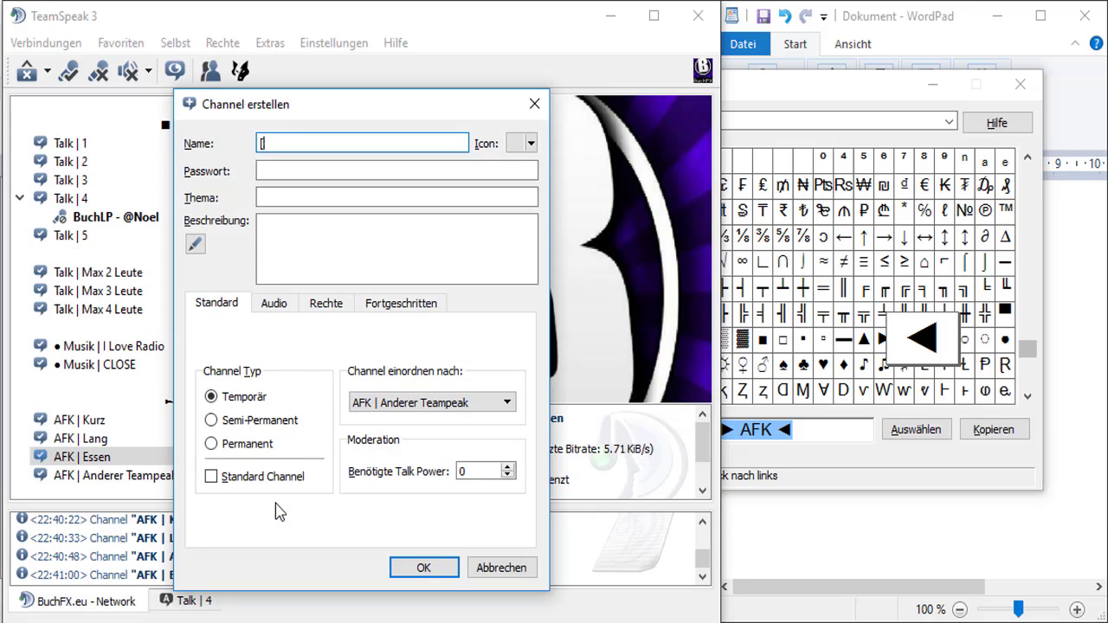
pyautogui.write('[spacer11]')
pyautogui.click(211, 444)
pyautogui.click(327, 303)
pyautogui.click(424, 568)
# - Start a new channel after [spacer11] and pick the bullet • from the Lato Black font in the character map
pyautogui.rightClick(259, 478)
pyautogui.click(265, 496)
pyautogui.moveTo(1027, 348); pyautogui.dragTo(1080, 165)
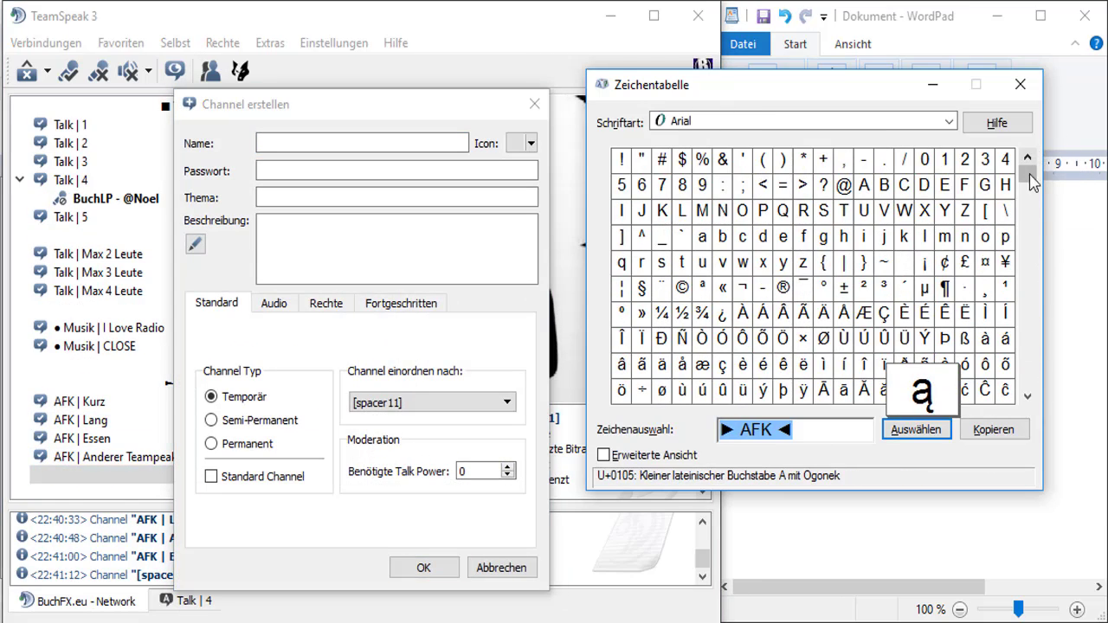
pyautogui.click(949, 121)
pyautogui.click(692, 493)
pyautogui.click(964, 287)
pyautogui.scroll(-1, 925, 367)
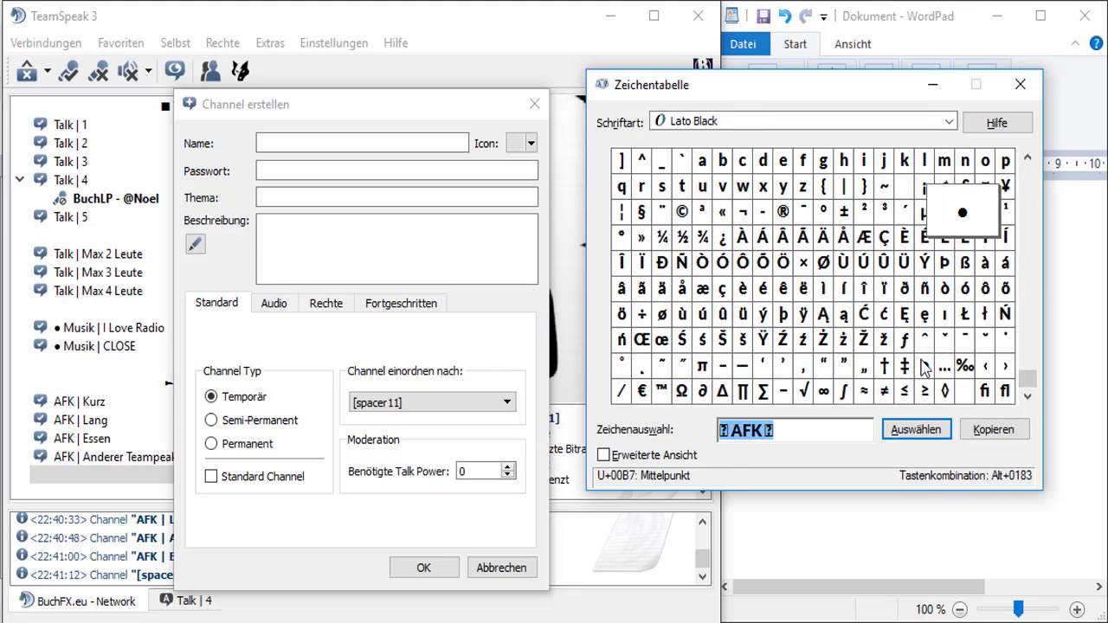
pyautogui.doubleClick(925, 367)
# - Create the permanent heading channel "[cspacer] • Eigener Temp. Channel •" below [spacer11]
pyautogui.click(269, 144)
pyautogui.write('•Eieg')
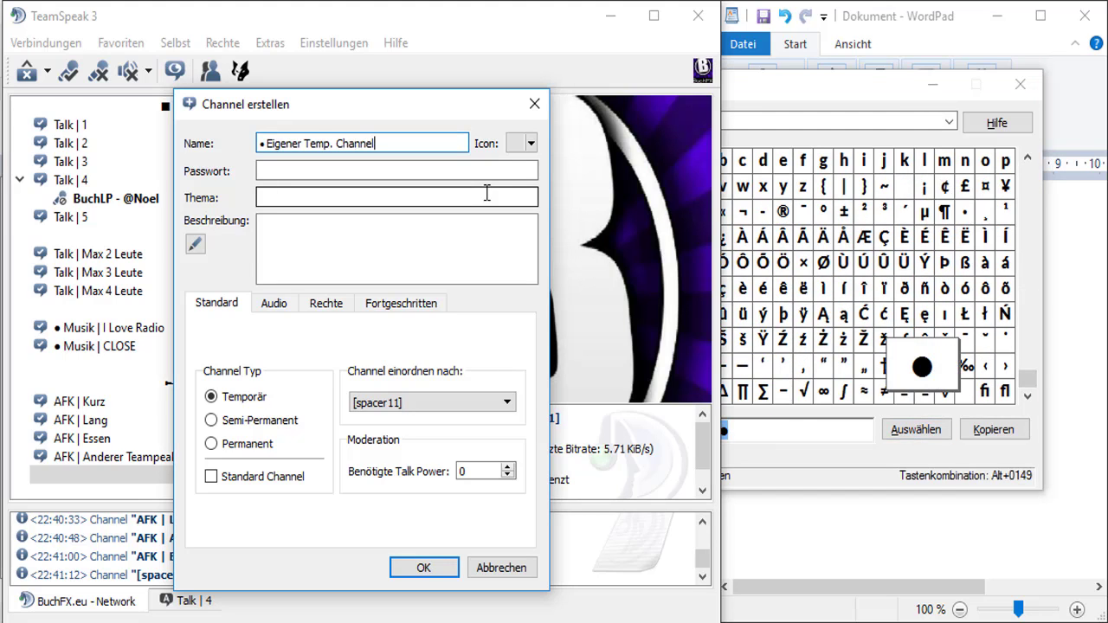
pyautogui.click(325, 302)
pyautogui.press('Return')
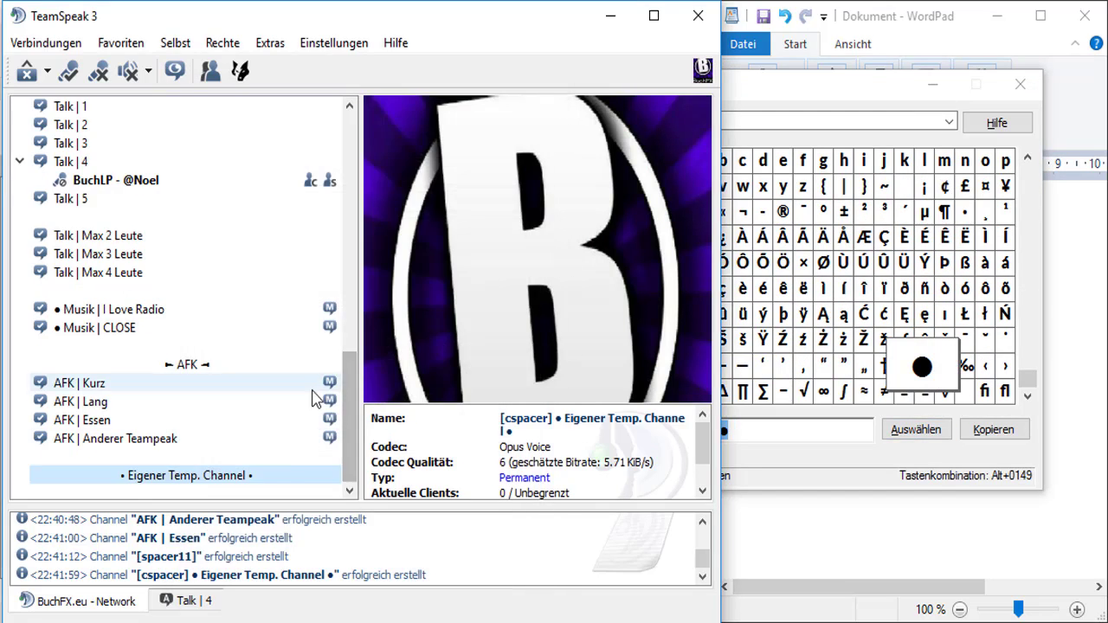
# - Start a new channel from the Eigener Temp. Channel heading and compose "» TEAM" in Lato Black in the character map
pyautogui.scroll(10, 317, 395)
pyautogui.scroll(-8, 316, 381)
pyautogui.scroll(-5, 316, 381)
pyautogui.rightClick(346, 475)
pyautogui.click(500, 386)
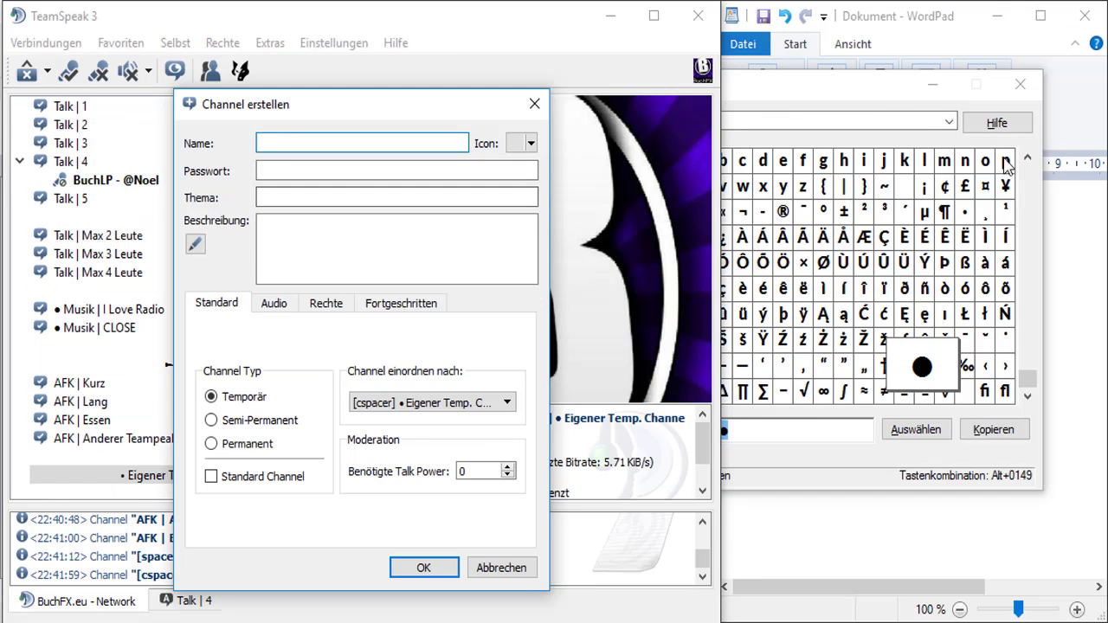
pyautogui.moveTo(923, 84); pyautogui.dragTo(943, 117)
pyautogui.click(354, 146)
pyautogui.moveTo(1047, 411); pyautogui.dragTo(1047, 274)
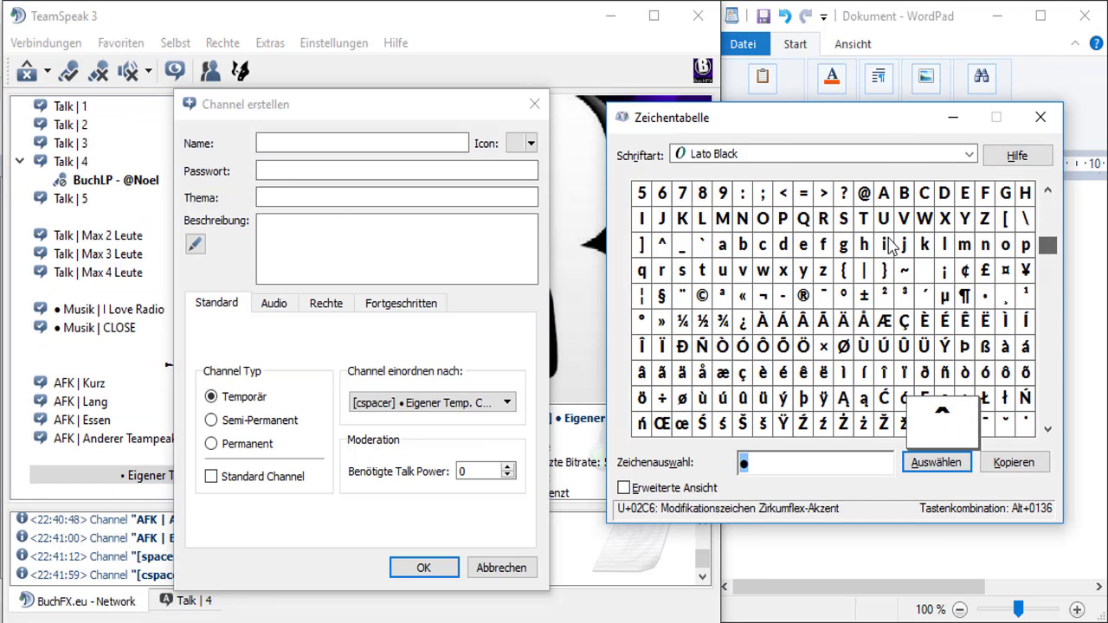
pyautogui.write('TEA')
pyautogui.doubleClick(723, 218)
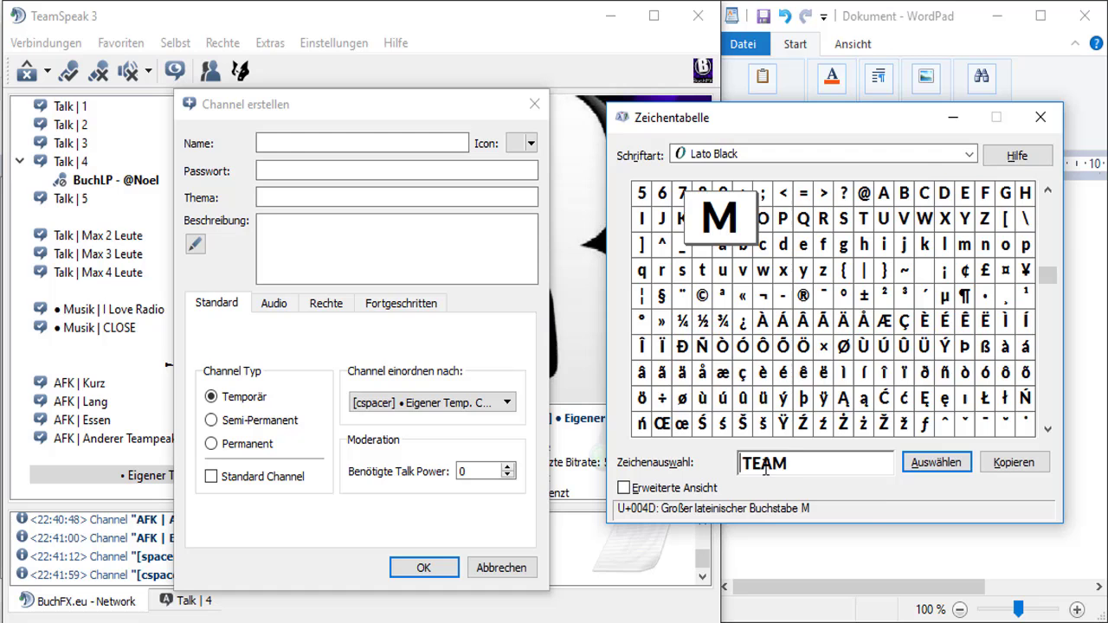
pyautogui.doubleClick(661, 322)
# - Create the permanent channel "» TEAM | Talk 1" from the composed text, sorted after [spacer06] above the Support heading
pyautogui.hotkey('alt', 'k')
pyautogui.hotkey('alt', 'Tab')
pyautogui.hotkey('ctrl', 'v')
pyautogui.write('| Talk 1')
pyautogui.click(326, 303)
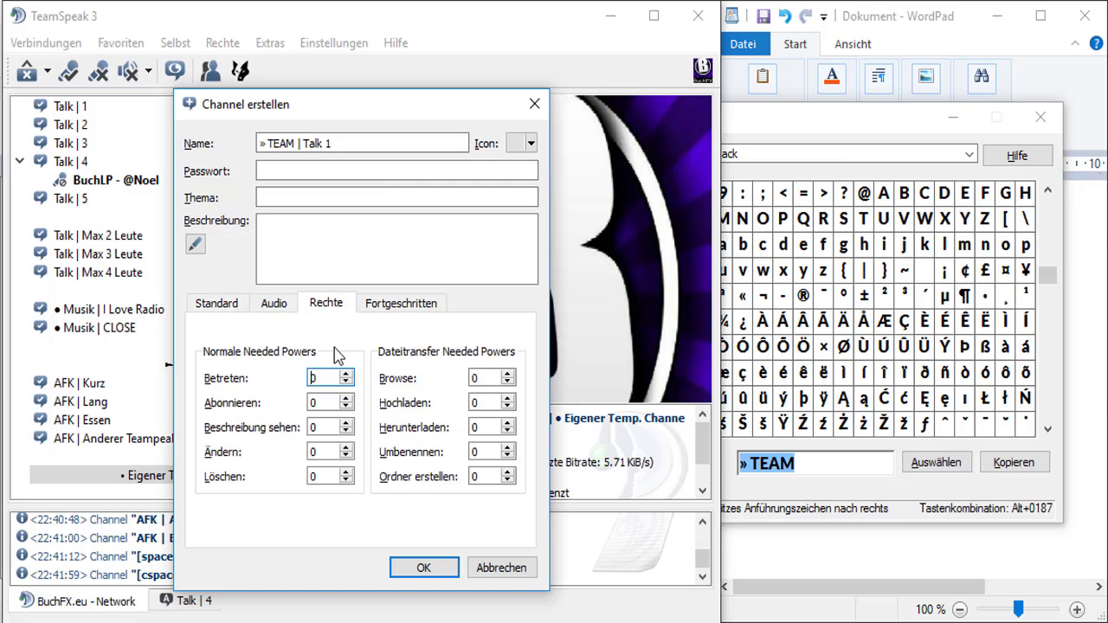
pyautogui.click(216, 303)
pyautogui.click(211, 443)
pyautogui.click(433, 403)
pyautogui.scroll(-5, 407, 485)
pyautogui.click(381, 524)
pyautogui.click(424, 567)
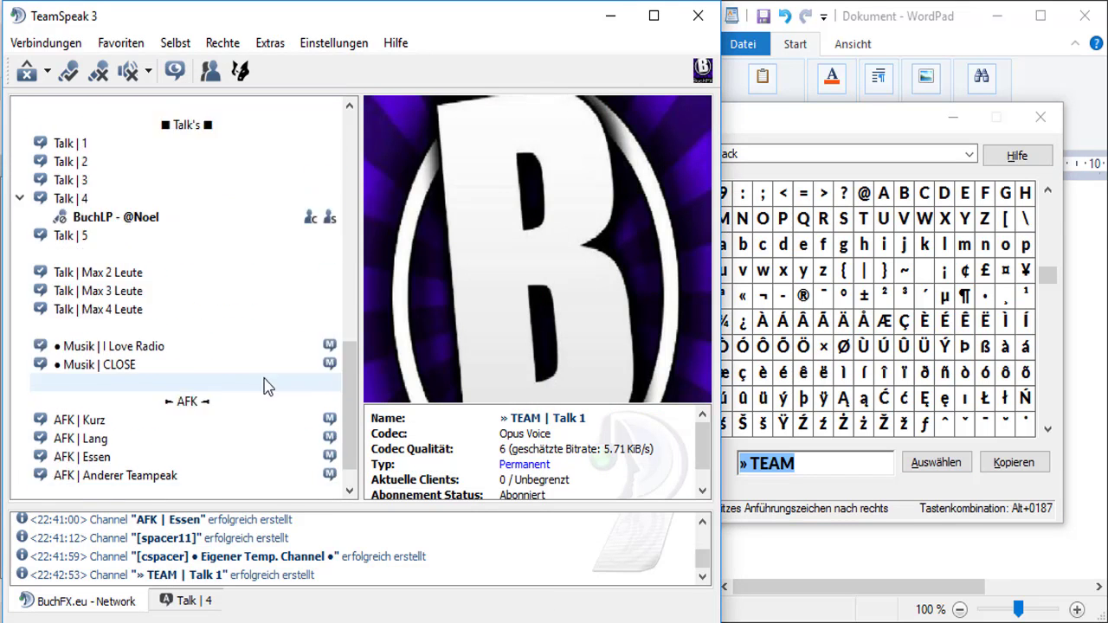
# - Create the permanent channel "» TEAM | Talk 2" sorted after "» TEAM | Talk 1"
pyautogui.rightClick(236, 486)
pyautogui.click(307, 513)
pyautogui.hotkey('ctrl', 'v')
pyautogui.click(211, 443)
pyautogui.click(432, 403)
pyautogui.scroll(-3, 467, 489)
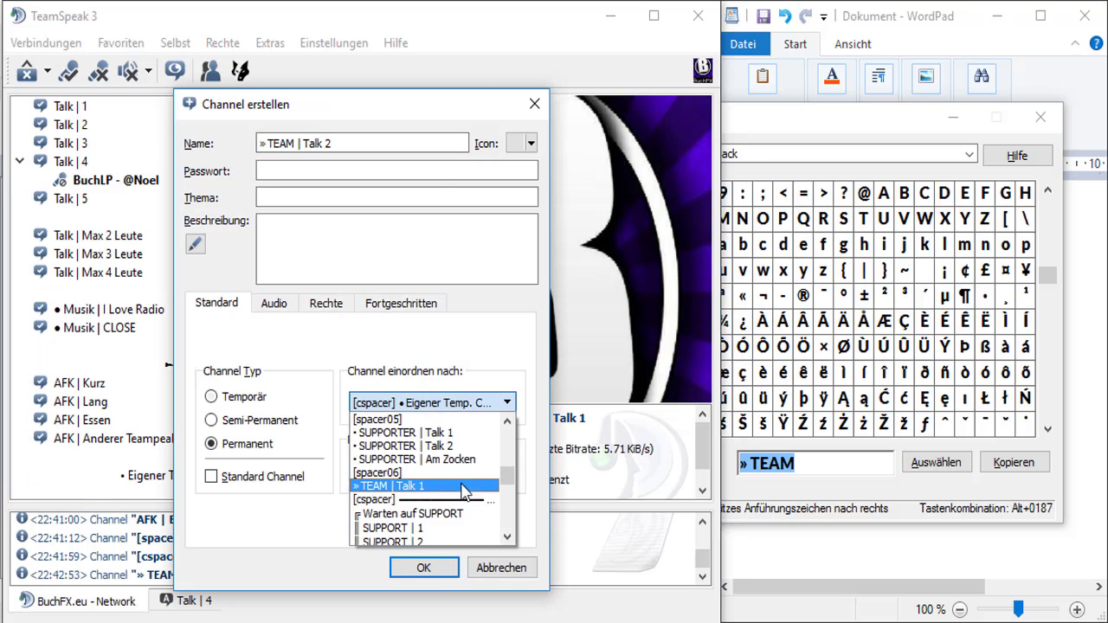
pyautogui.click(464, 487)
pyautogui.click(423, 567)
# - Create the permanent spacer channel "[spacer001]" sorted after "» TEAM | Talk 2"
pyautogui.scroll(-4, 280, 363)
pyautogui.rightClick(257, 475)
pyautogui.click(329, 502)
pyautogui.hotkey('ctrl', 'v')
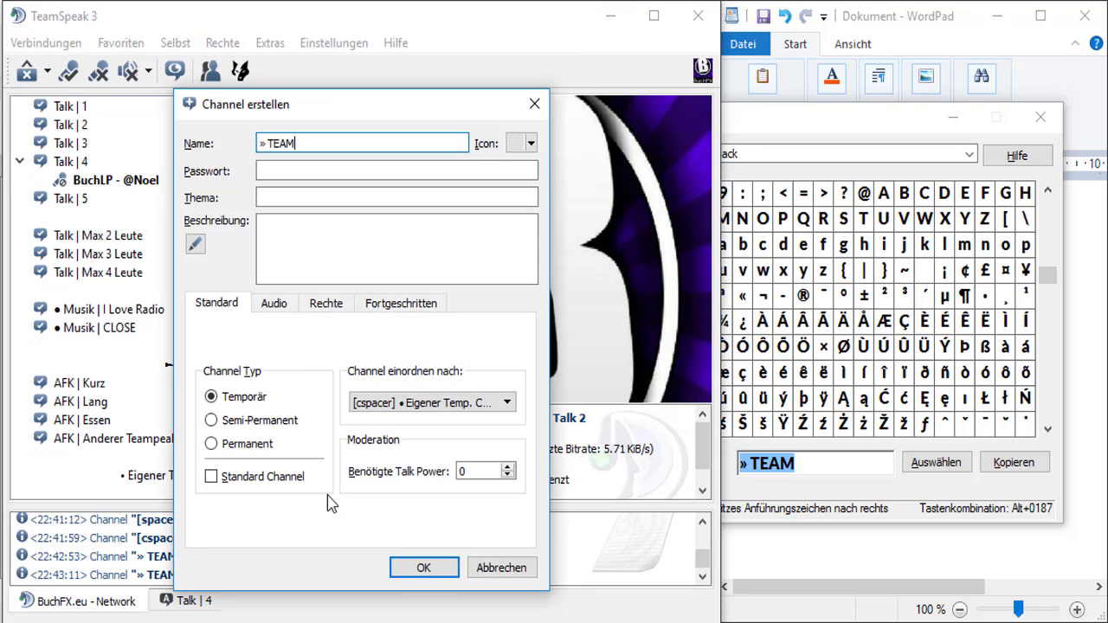
pyautogui.click(327, 303)
pyautogui.click(216, 303)
pyautogui.click(212, 443)
pyautogui.click(433, 403)
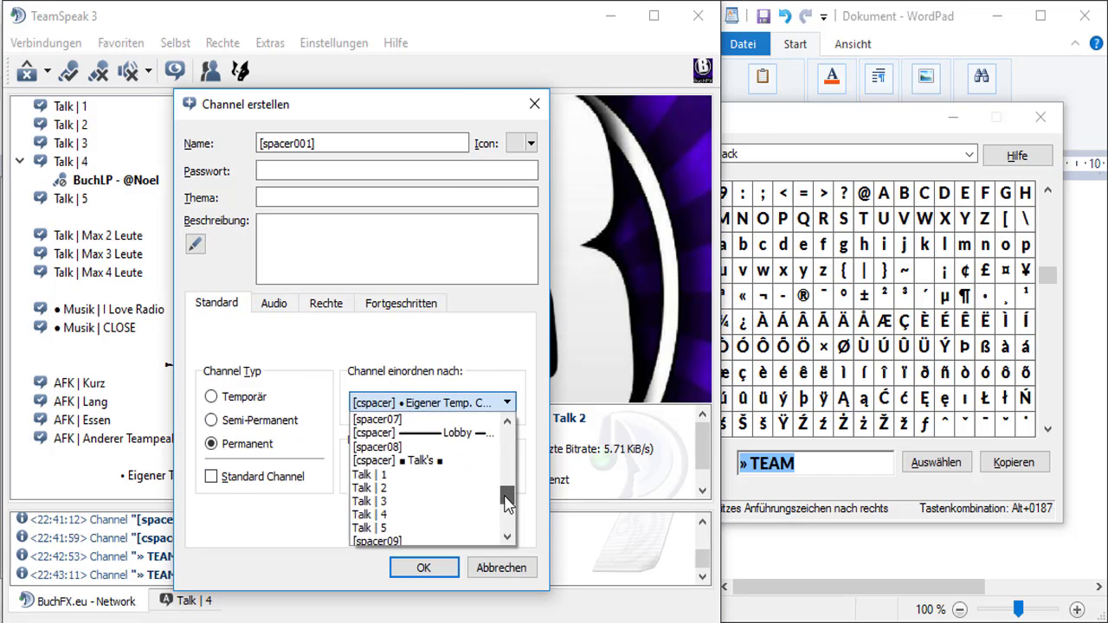
pyautogui.scroll(-1, 467, 489)
pyautogui.click(465, 487)
pyautogui.click(423, 567)
# - Review the whole channel list up to the Team section and maximize the TeamSpeak window
pyautogui.scroll(-2, 301, 372)
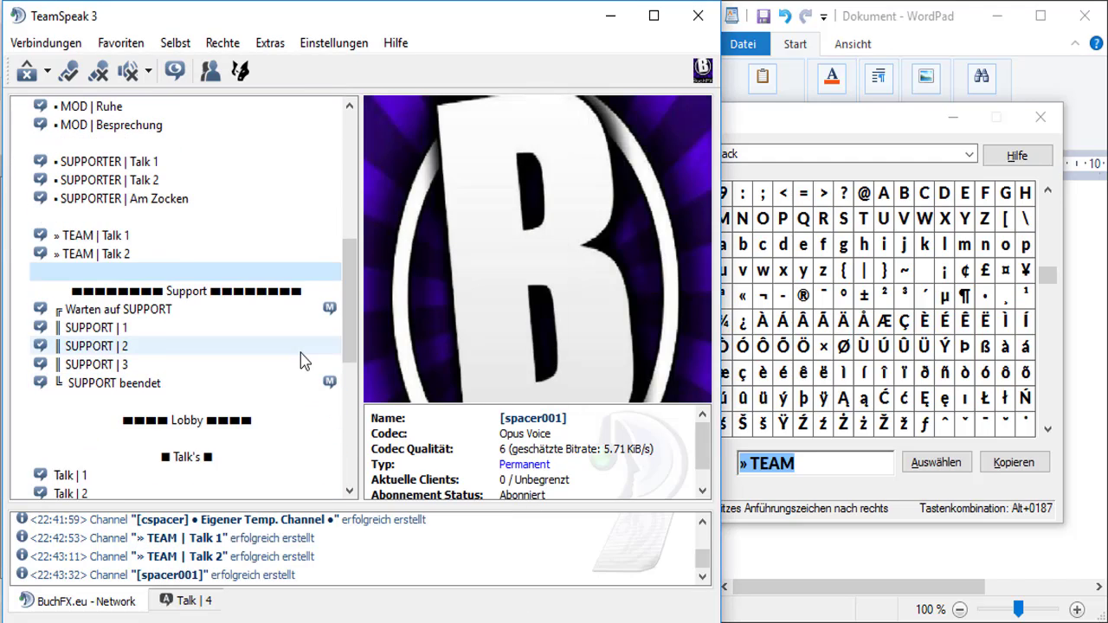
pyautogui.scroll(-3, 301, 362)
pyautogui.scroll(10, 288, 346)
pyautogui.click(811, 276)
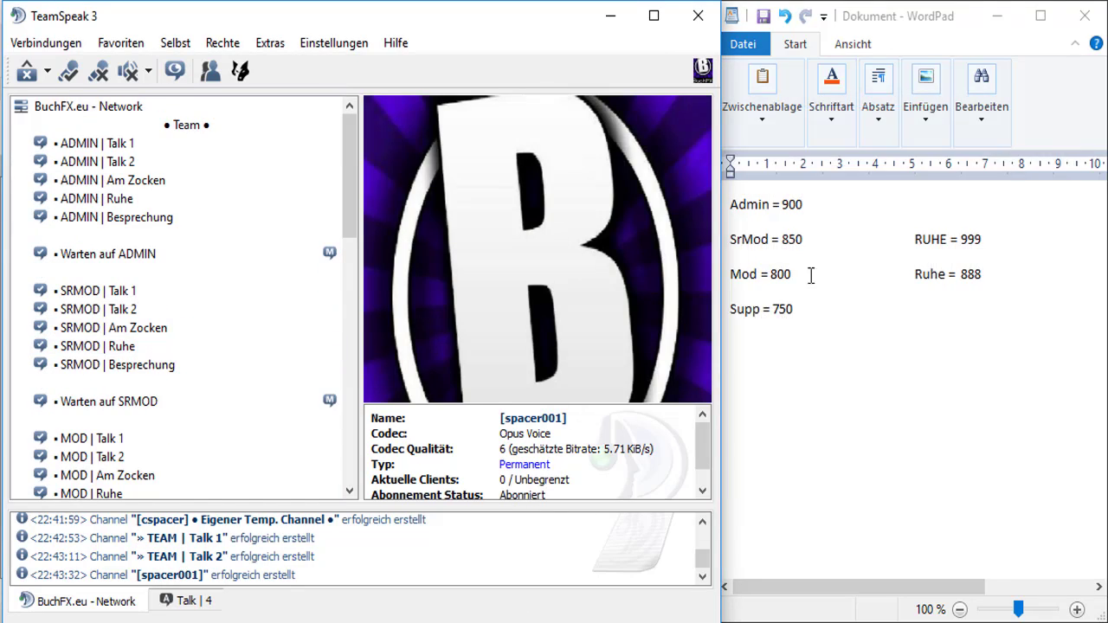
pyautogui.doubleClick(304, 15)
pyautogui.click(331, 35)
pyautogui.click(346, 405)
pyautogui.press('Escape')
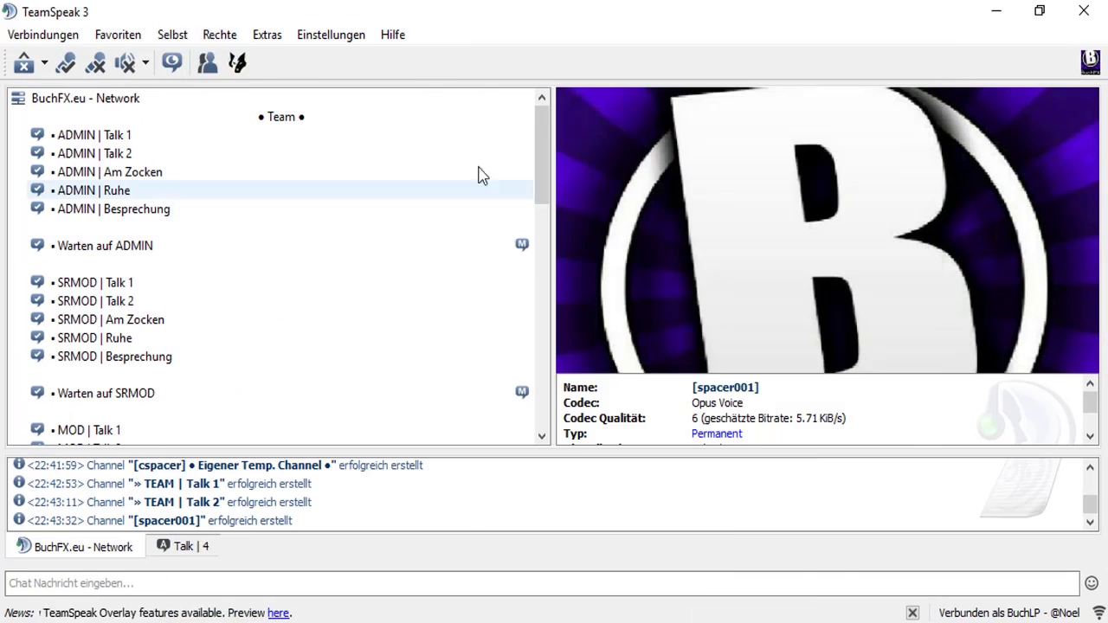
# - Open the server group permissions and rename the first server group to "[] TS-Administration []"
pyautogui.click(219, 35)
pyautogui.click(251, 53)
pyautogui.rightClick(206, 75)
pyautogui.click(286, 109)
pyautogui.write('[] Administration')
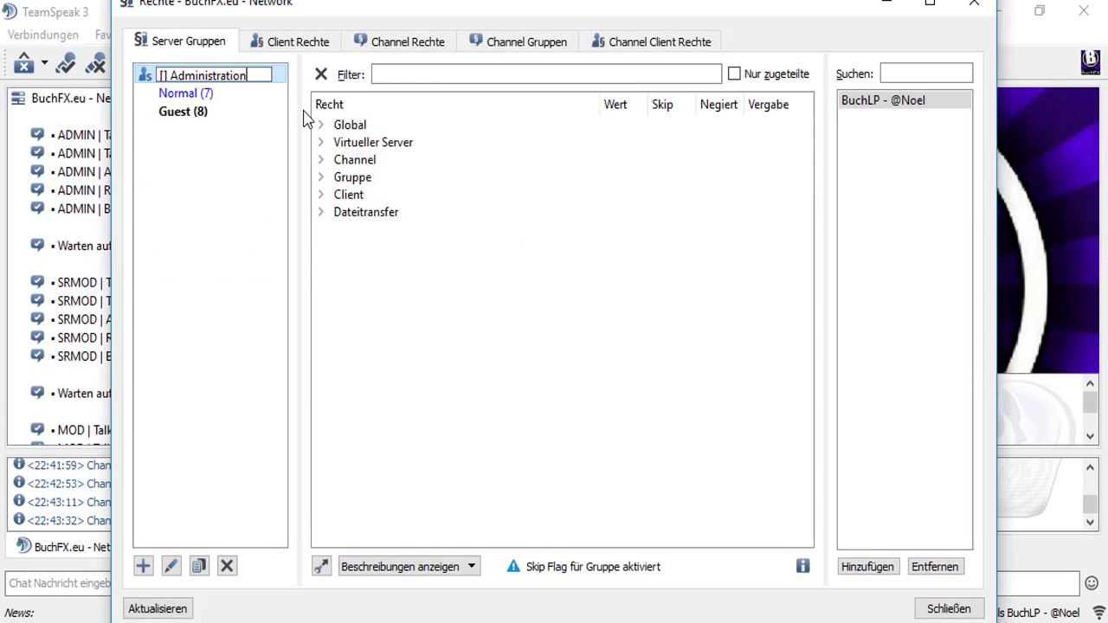
pyautogui.write('TS-')
pyautogui.press('Return')
# - Remove the Normal server group and create a new server group named "Administrator" of type Normale Gruppe
pyautogui.rightClick(248, 99)
pyautogui.click(295, 109)
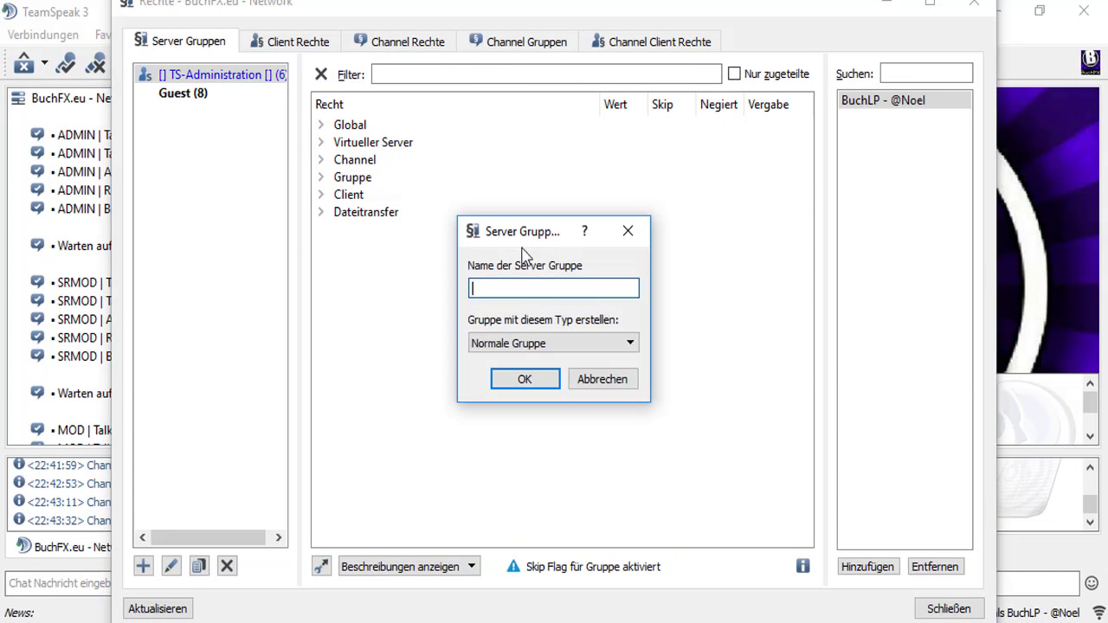
pyautogui.click(599, 381)
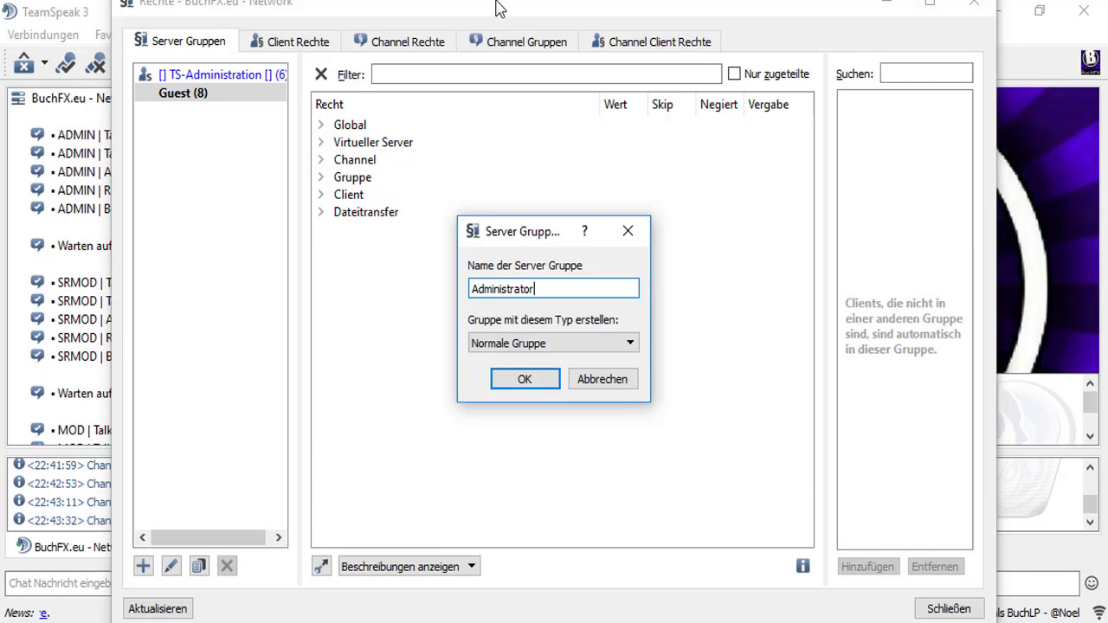
pyautogui.click(524, 380)
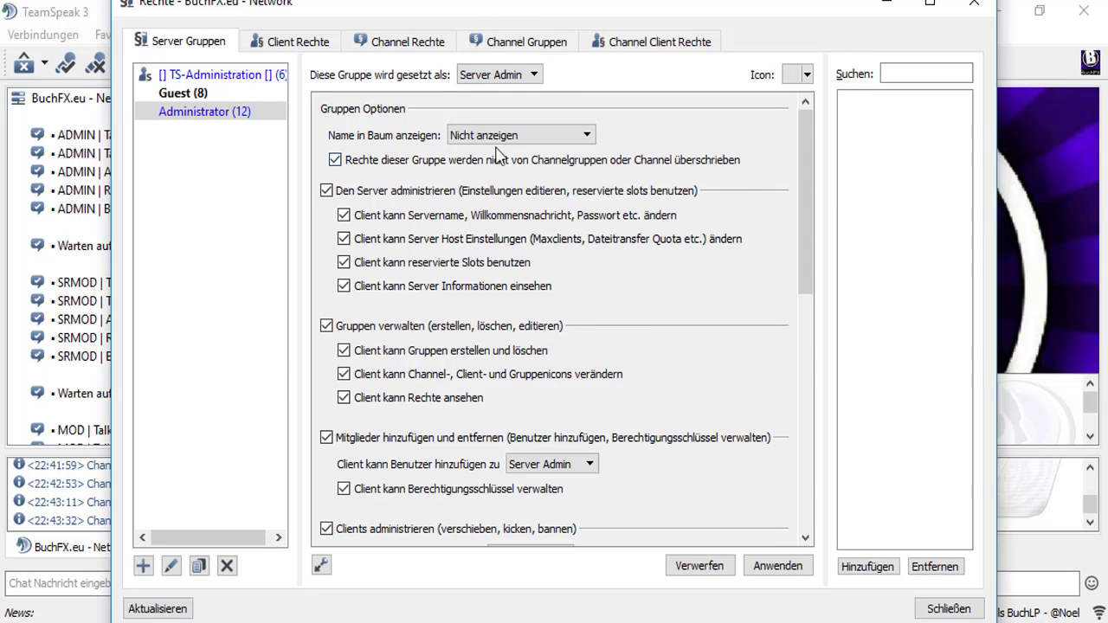
# - Create a new server group named "JrAdmin" of type Normale Gruppe
pyautogui.rightClick(243, 139)
pyautogui.click(288, 150)
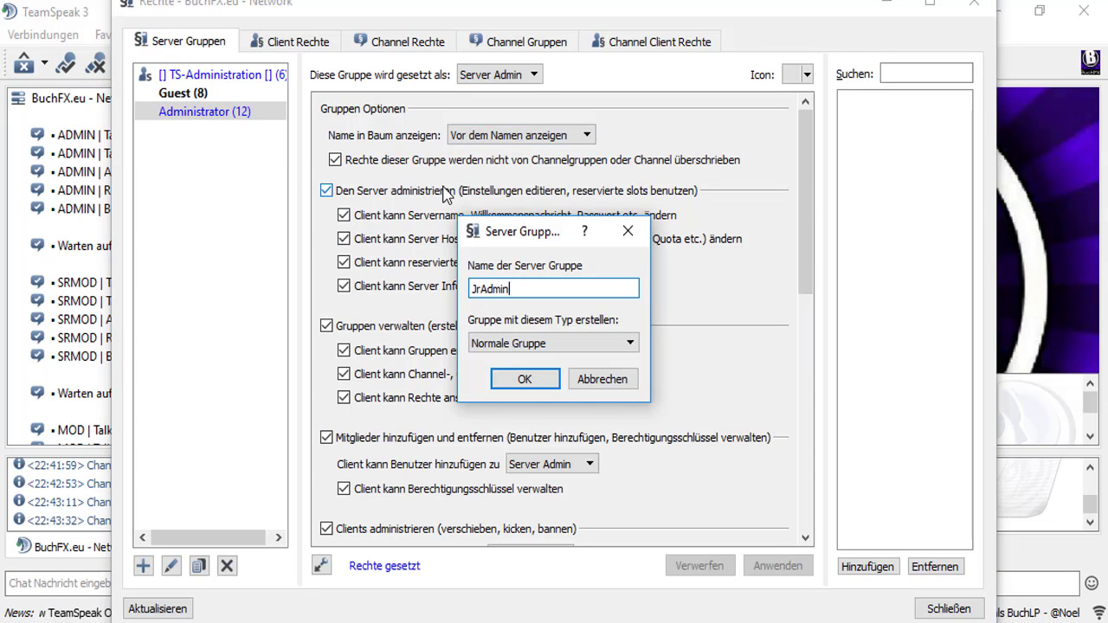
pyautogui.press('Return')
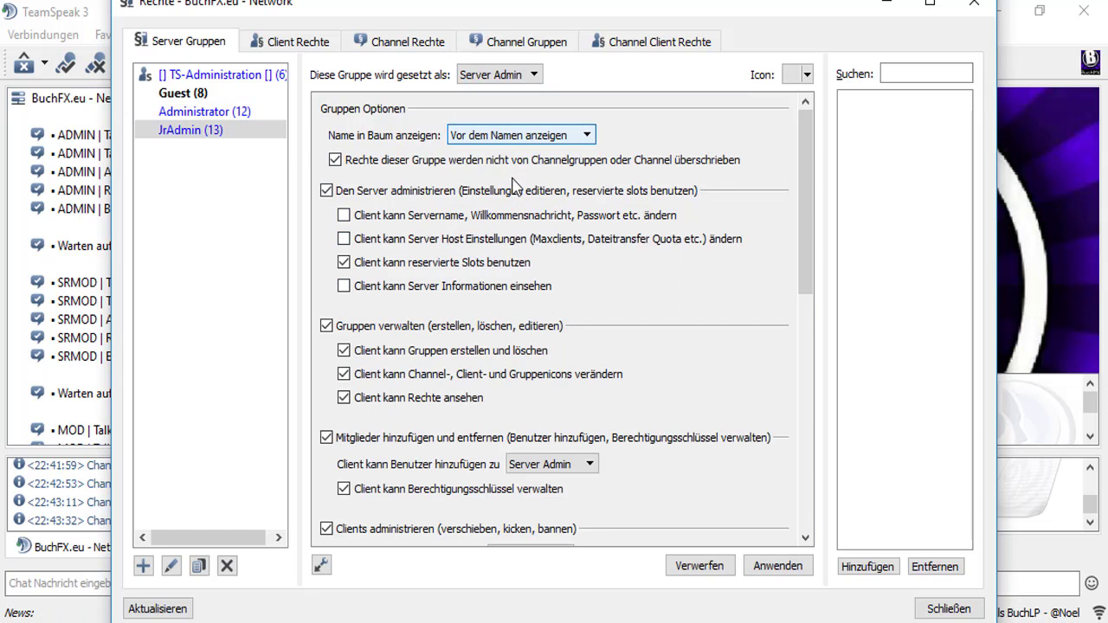
# - Disable group management for the JrAdmin group and limit which groups it can add users to to Normal
pyautogui.scroll(-2, 470, 262)
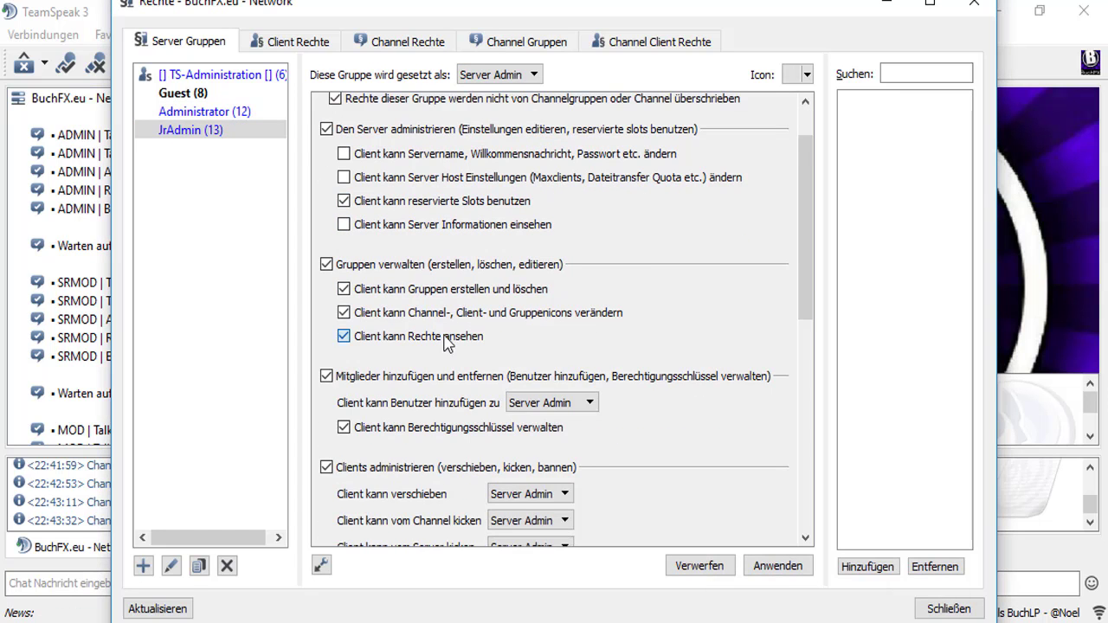
pyautogui.click(483, 265)
pyautogui.click(539, 329)
pyautogui.click(572, 399)
pyautogui.scroll(-1, 499, 348)
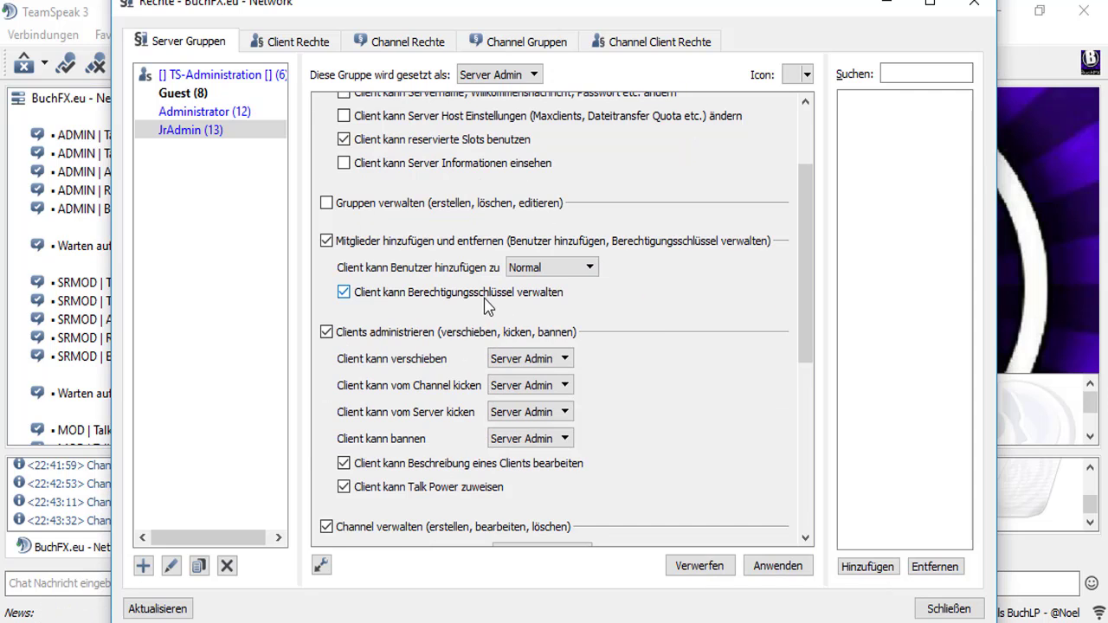
# - Turn off privilege key management for JrAdmin, limit moving and kicking clients to Normal, and apply the rights
pyautogui.scroll(-1, 554, 303)
pyautogui.scroll(-3, 556, 303)
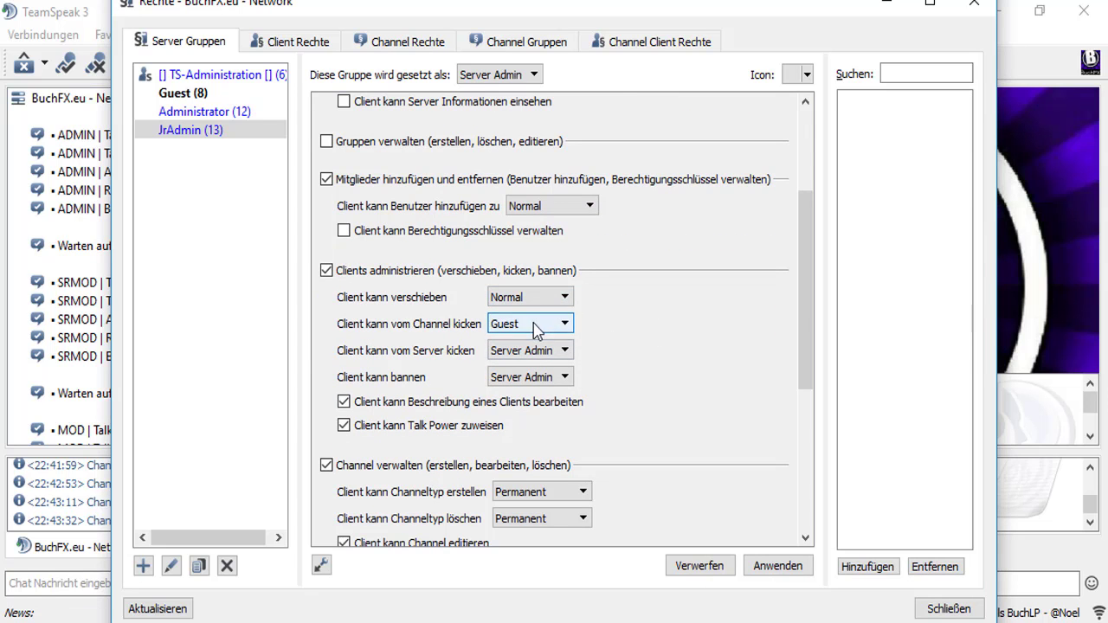
pyautogui.scroll(-5, 603, 413)
pyautogui.click(774, 565)
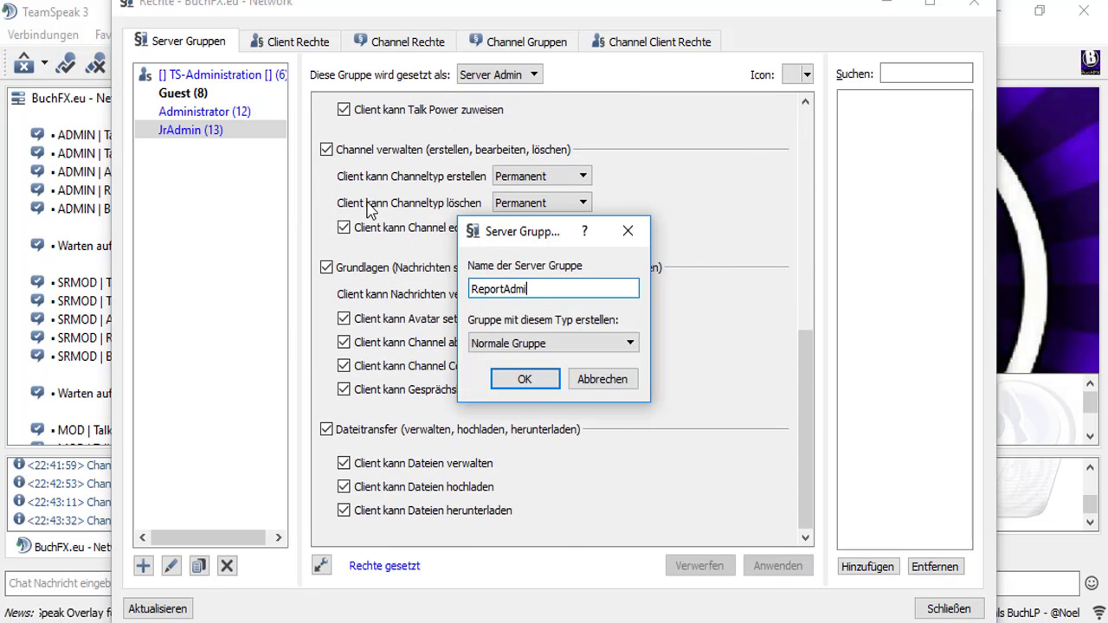
# - Try to create the server group "ReportAdmin" from scratch as a Normale Gruppe
pyautogui.write('n')
pyautogui.press('Return')
pyautogui.click(495, 74)
pyautogui.click(495, 92)
# - Copy the JrAdmin server group to a new group named "ReportAdmin" and go through its rights
pyautogui.rightClick(216, 134)
pyautogui.click(244, 185)
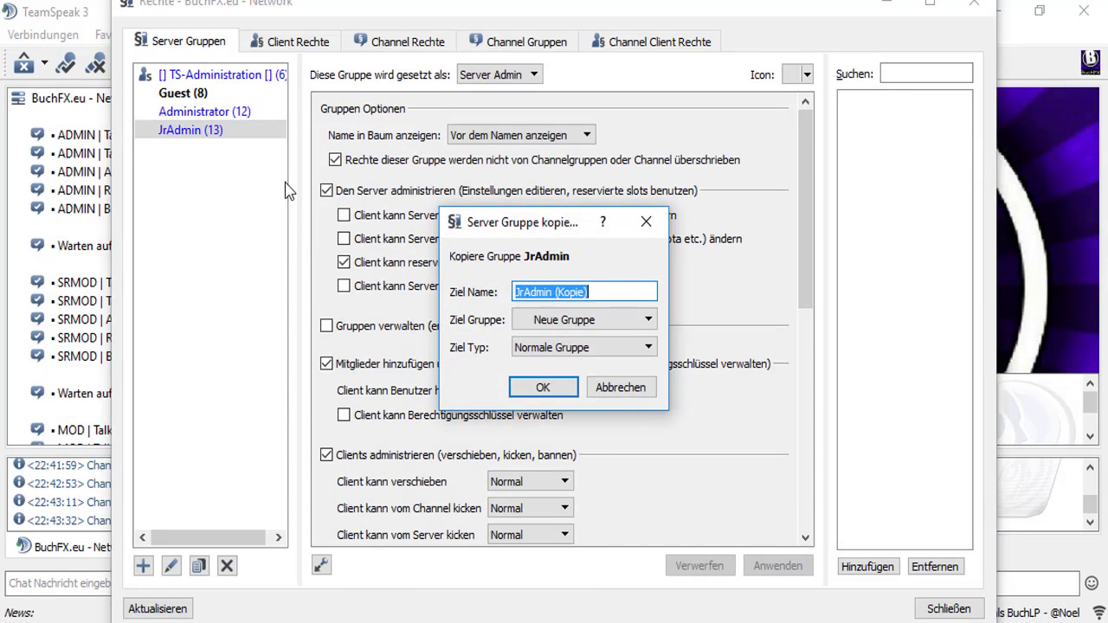
pyautogui.write('ReportAdmin')
pyautogui.press('Return')
pyautogui.scroll(1, 573, 188)
pyautogui.moveTo(806, 433); pyautogui.dragTo(813, 277)
pyautogui.scroll(-1, 563, 391)
pyautogui.scroll(1, 563, 390)
# - Copy the ReportAdmin server group to a new group named "ForumAdmin" and go through its rights
pyautogui.rightClick(212, 159)
pyautogui.click(303, 210)
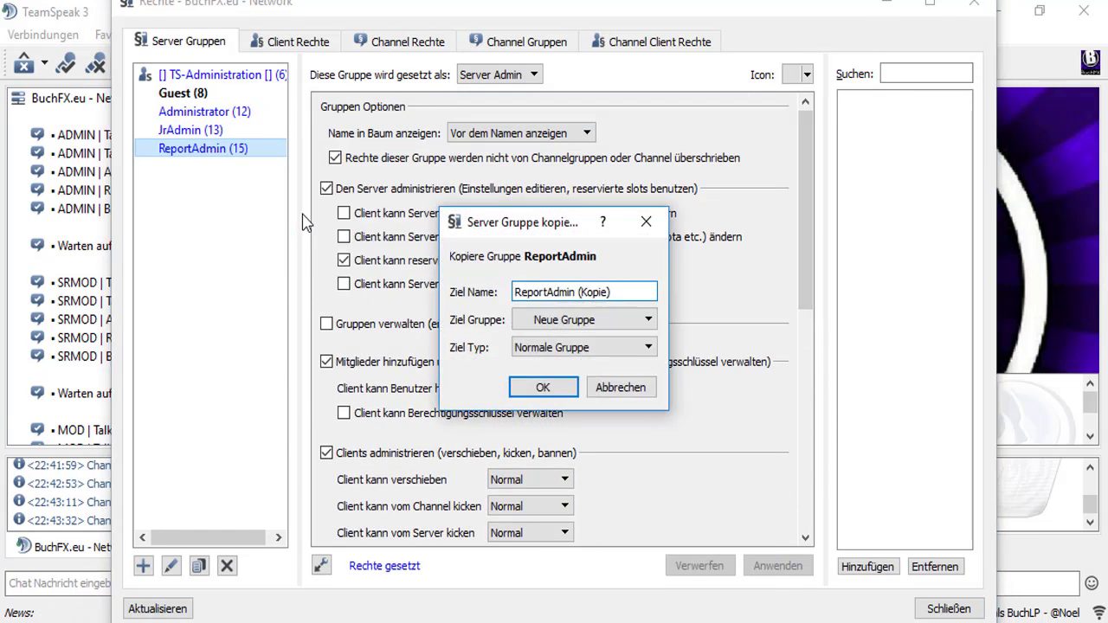
pyautogui.press('Return')
pyautogui.rightClick(210, 167)
pyautogui.scroll(-5, 554, 347)
pyautogui.scroll(5, 554, 346)
# - Copy the ForumAdmin server group to a new group named "SrMod"
pyautogui.rightClick(234, 168)
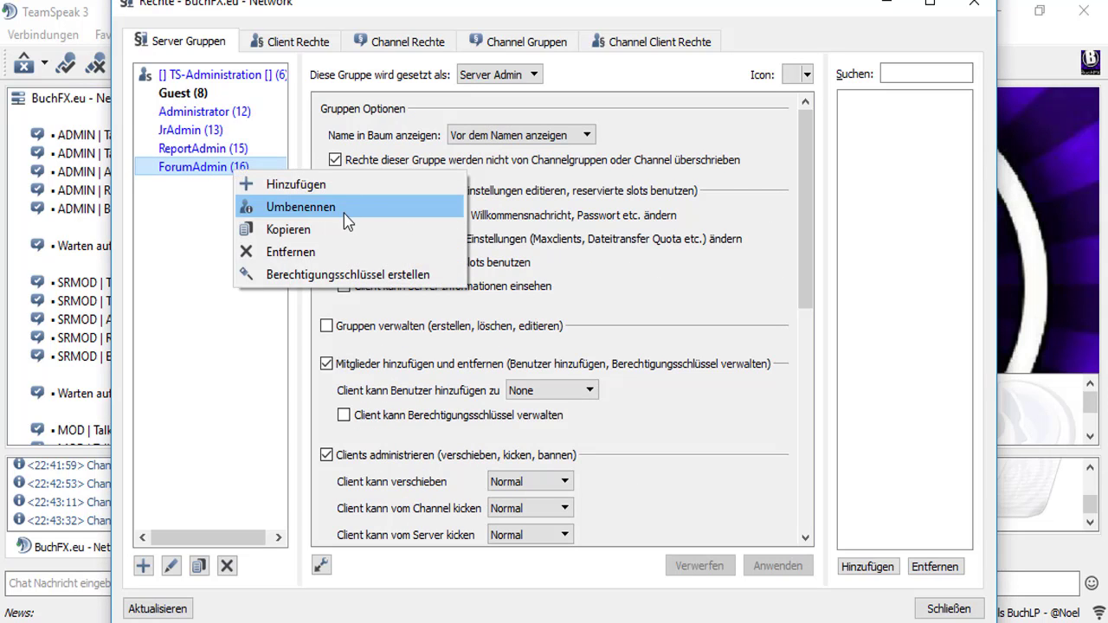
pyautogui.click(346, 229)
pyautogui.write('SrMod')
pyautogui.press('Return')
# - Copy the SrMod server group to a new group named "Mod" and look through its rights
pyautogui.rightClick(198, 183)
pyautogui.click(247, 244)
pyautogui.write('Mod')
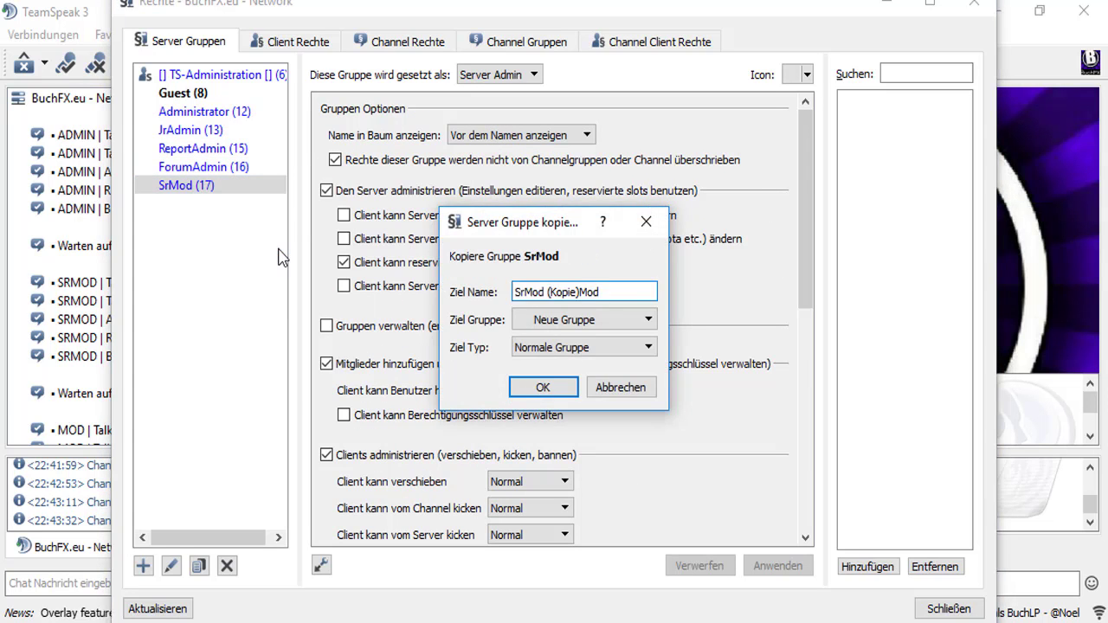
pyautogui.press('Return')
pyautogui.scroll(-5, 433, 321)
pyautogui.scroll(3, 433, 322)
pyautogui.rightClick(180, 208)
pyautogui.press('Escape')
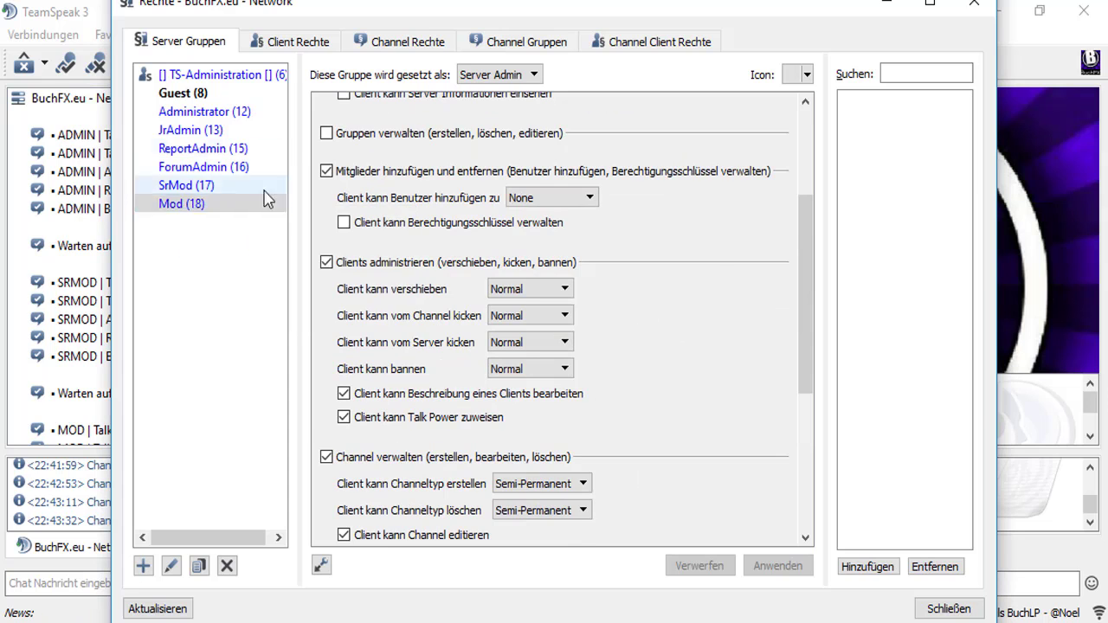
# - Disable adding and removing members for the SrMod server group and apply the rights
pyautogui.click(260, 185)
pyautogui.click(500, 74)
pyautogui.click(502, 105)
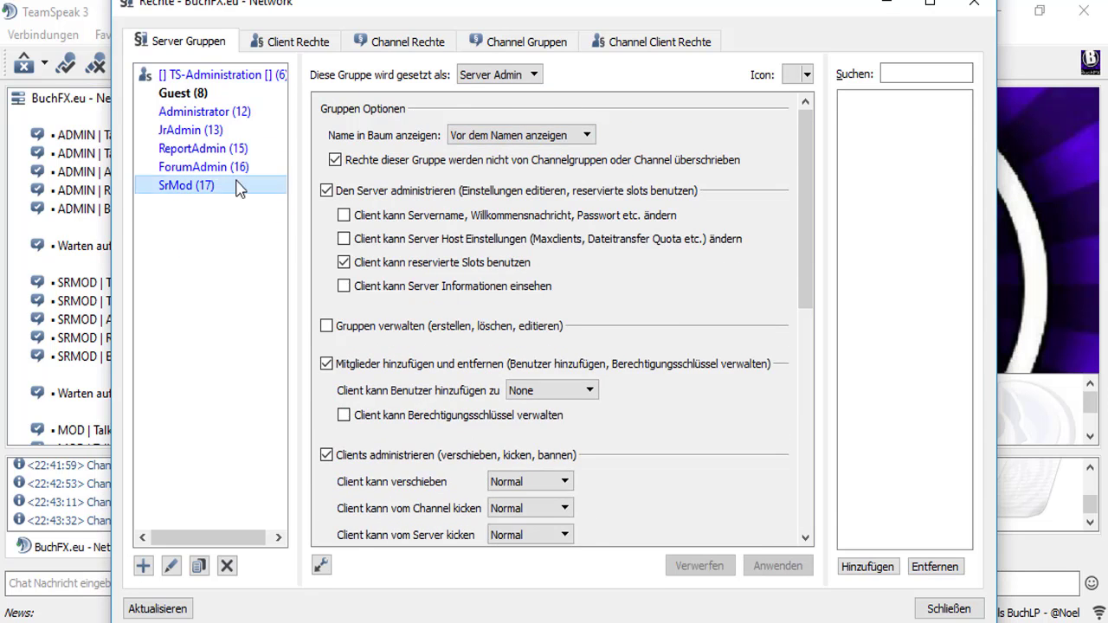
pyautogui.scroll(-3, 435, 317)
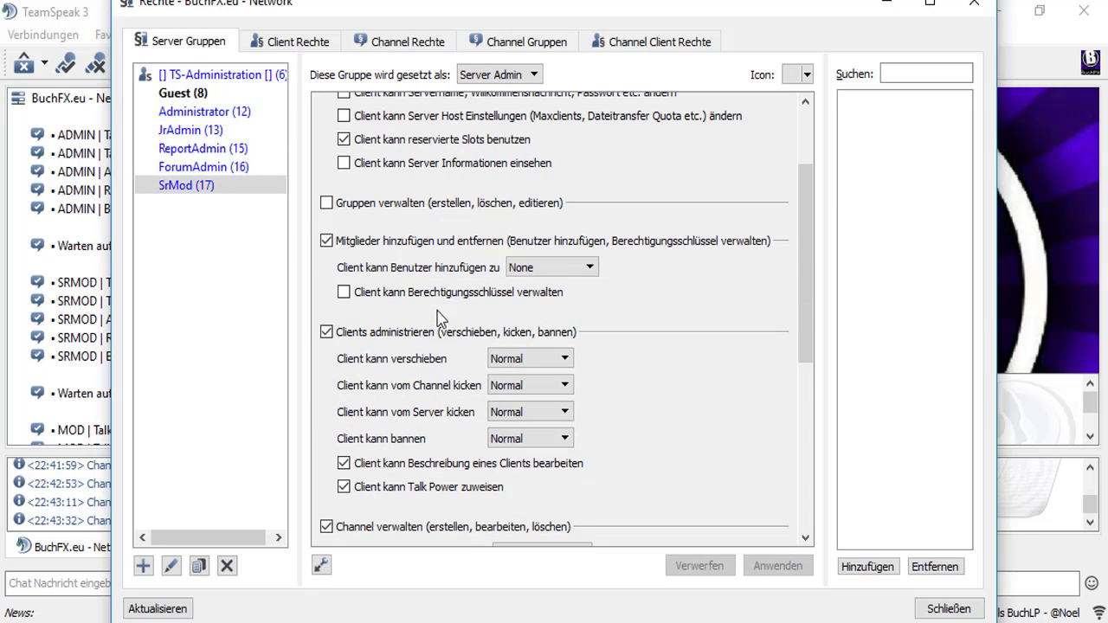
pyautogui.scroll(-1, 537, 269)
pyautogui.click(419, 242)
pyautogui.scroll(-6, 606, 381)
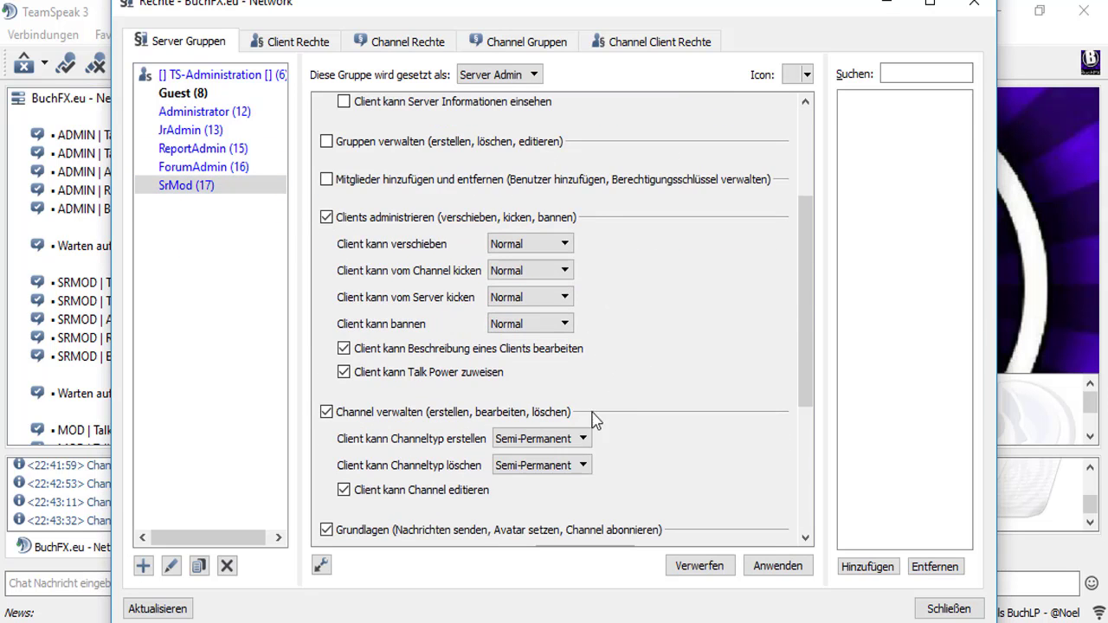
pyautogui.click(753, 564)
# - Try copying SrMod to a group named "Mod" and adjusting its client administration rights
pyautogui.click(199, 565)
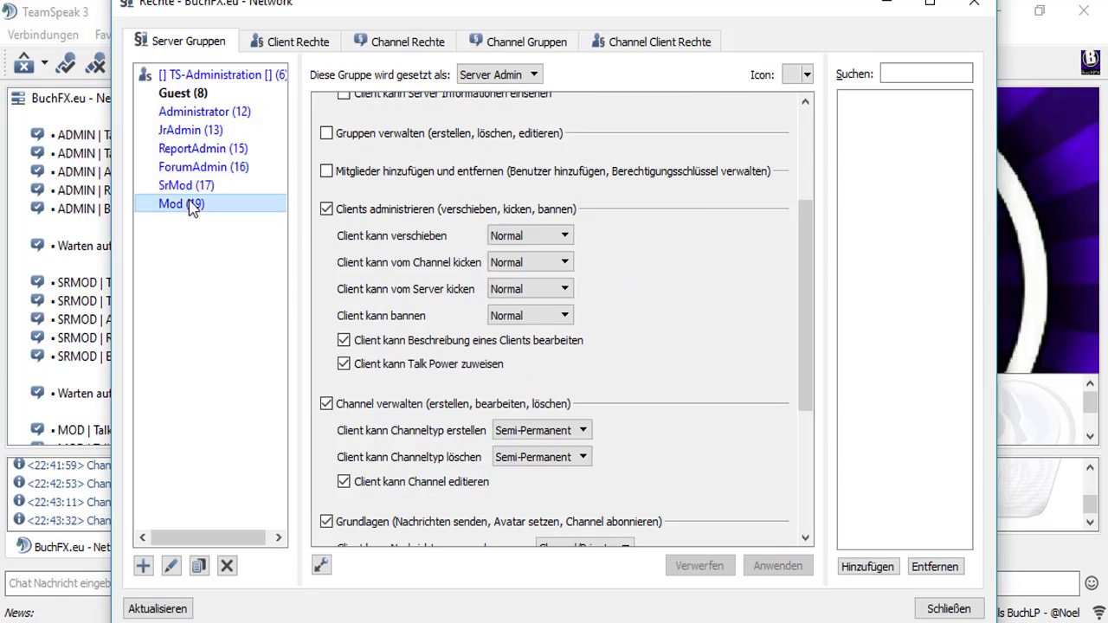
pyautogui.click(324, 213)
pyautogui.scroll(2, 791, 265)
# - Enable client administration for the SrMod group set as Normal, with moving and channel kicking limited to Normal, and apply the rights
pyautogui.click(470, 304)
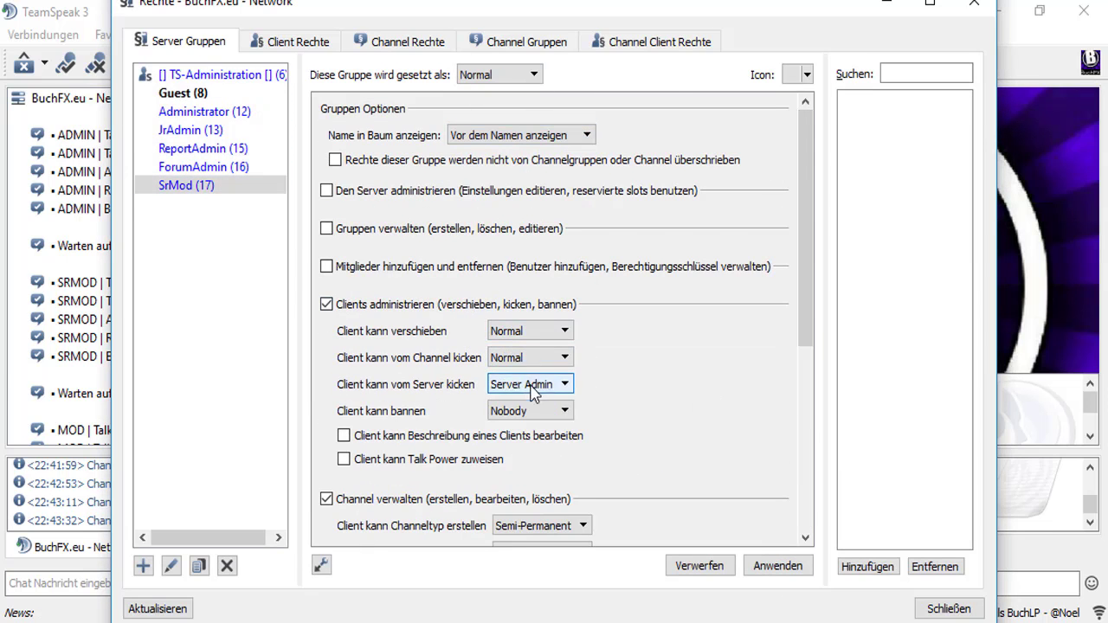
pyautogui.scroll(-10, 753, 511)
pyautogui.click(778, 565)
# - Copy the SrMod server group to a new group "Mod", and copy Mod to a new group "Supporter"
pyautogui.rightClick(234, 184)
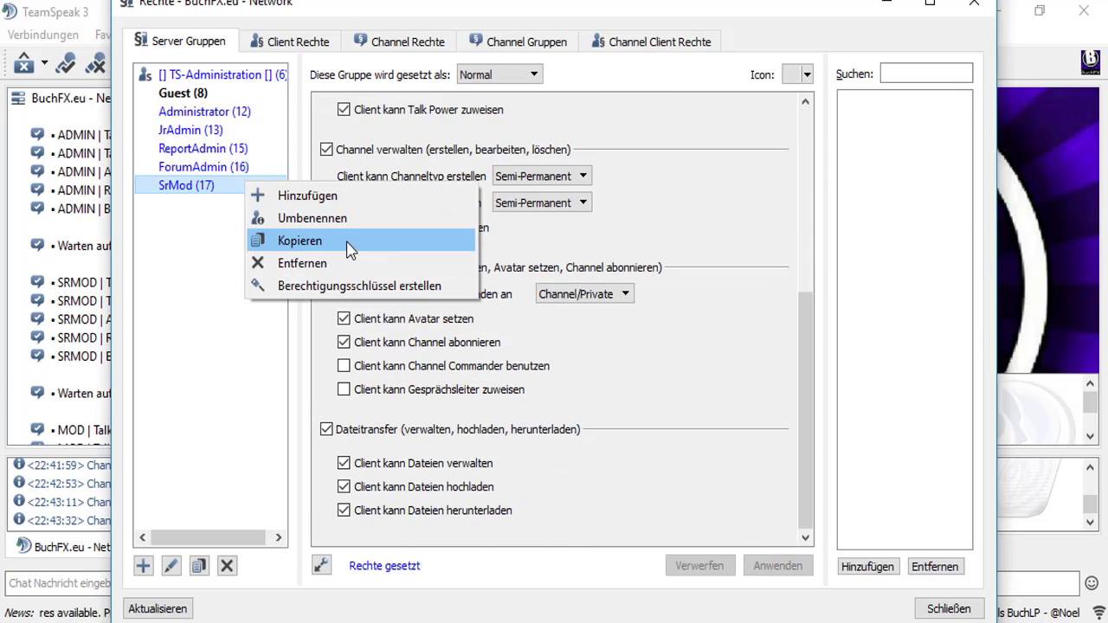
pyautogui.click(351, 244)
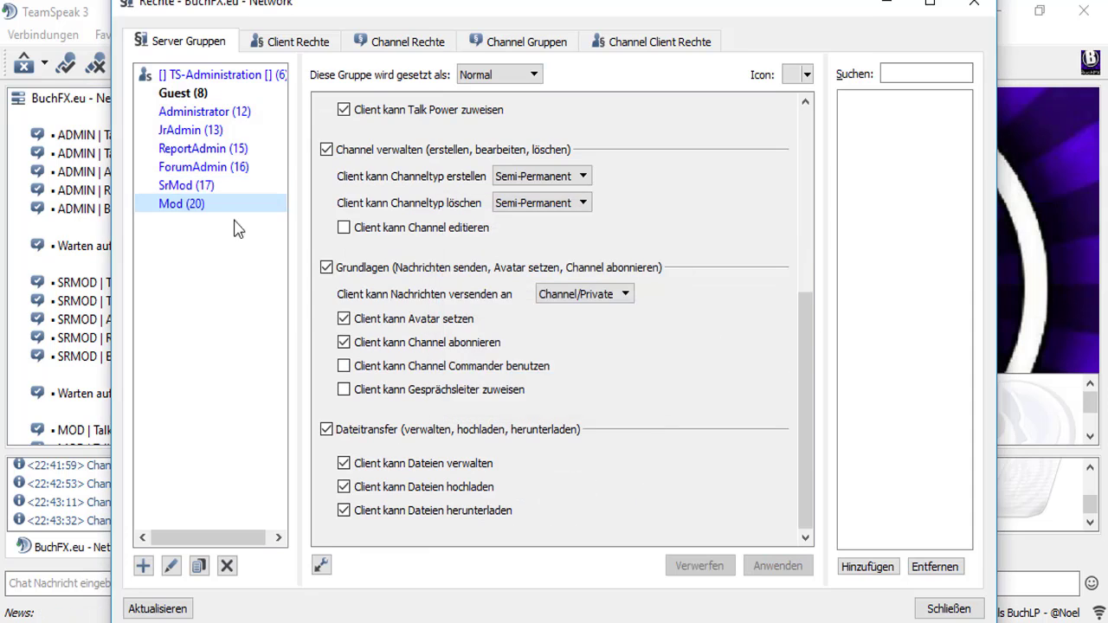
pyautogui.rightClick(238, 204)
pyautogui.click(300, 248)
pyautogui.write('Sui')
pyautogui.press('BackSpace')
pyautogui.write('pporter')
pyautogui.press('Return')
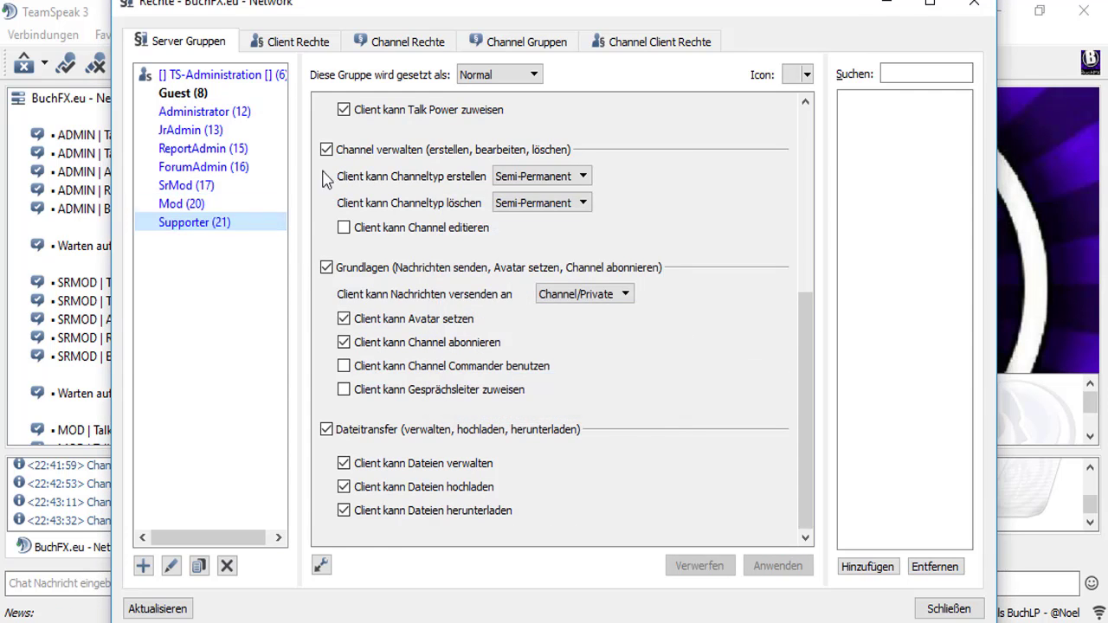
# - Copy the Supporter server group to a new group named "Builder"
pyautogui.rightClick(238, 223)
pyautogui.click(300, 267)
pyautogui.write('Builder')
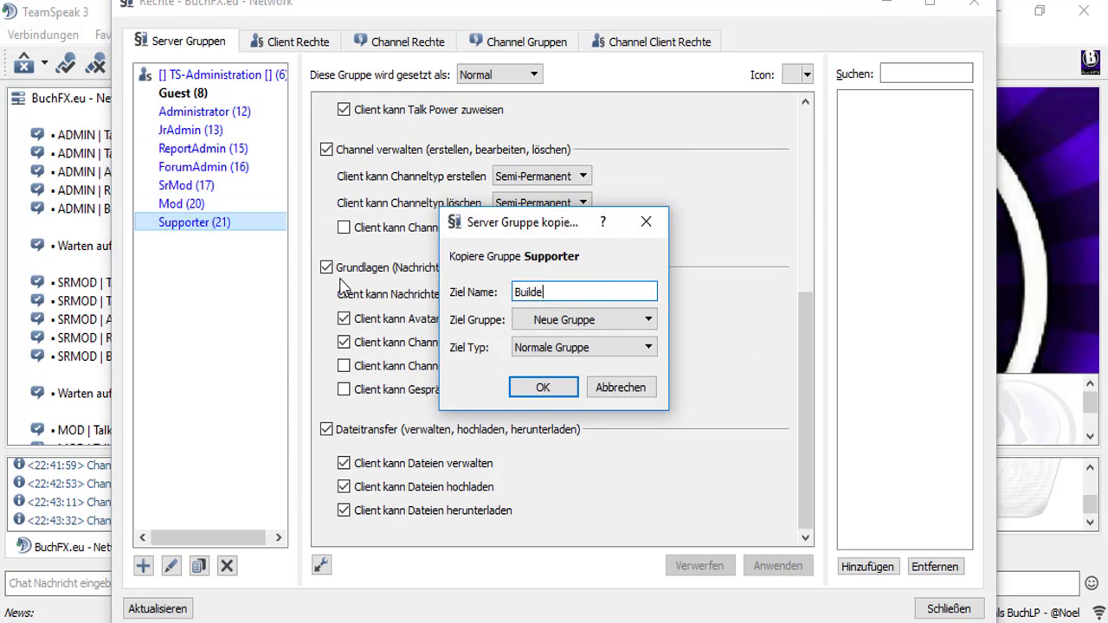
pyautogui.press('Return')
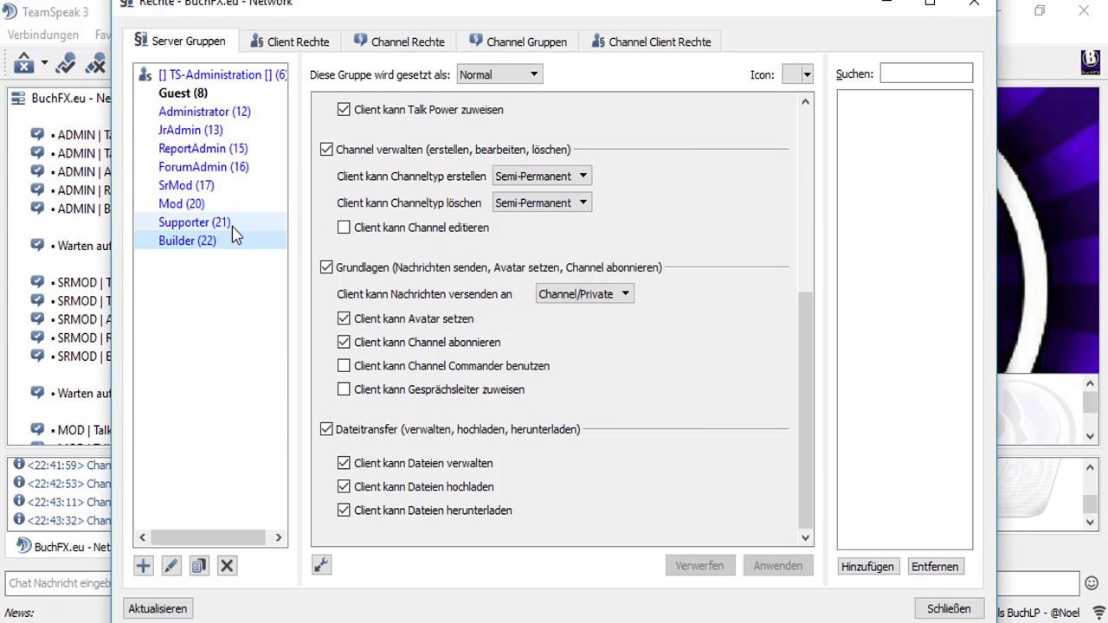
# - Create a separator server group named with a row of repeated "[]", disable all its rights and apply
pyautogui.rightClick(288, 244)
pyautogui.click(329, 254)
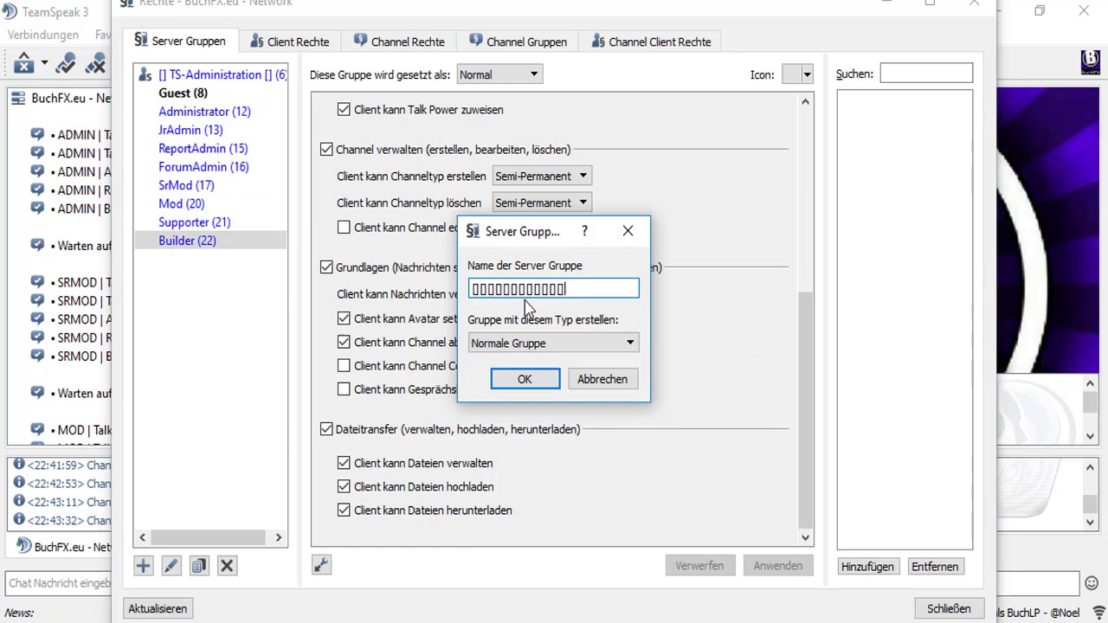
pyautogui.press('Return')
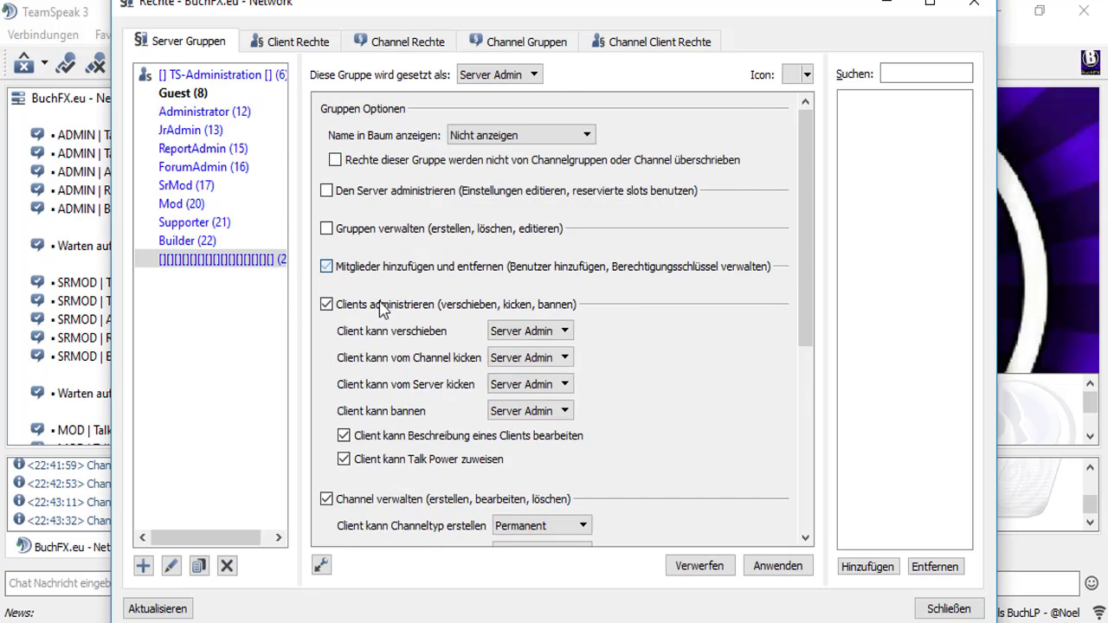
pyautogui.click(778, 565)
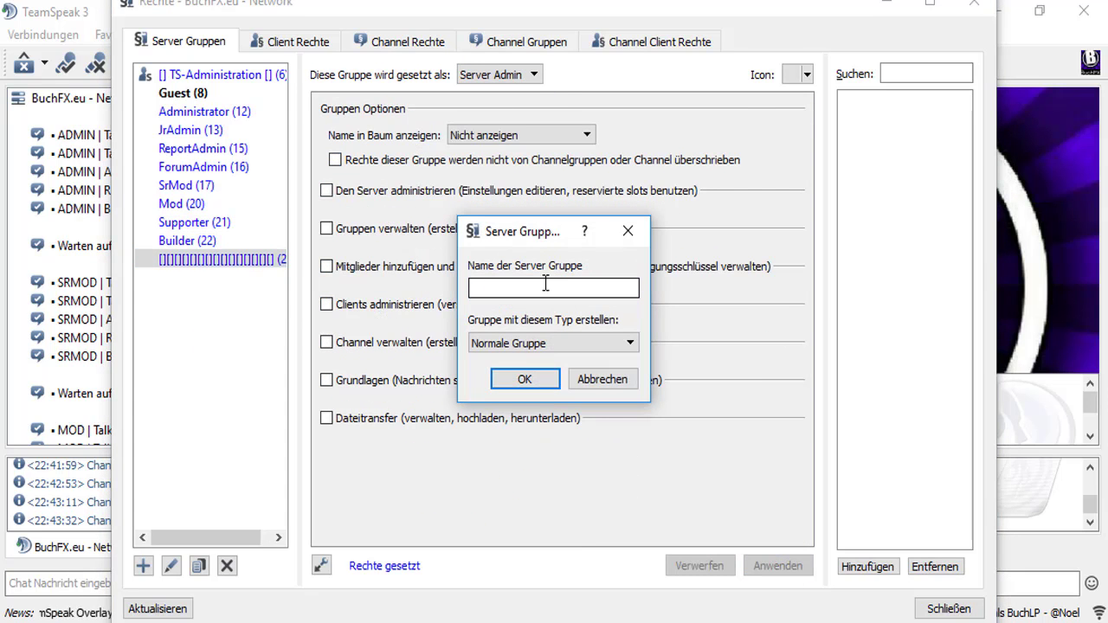
# - Create a new server group named "Youtuber" of type Normale Gruppe
pyautogui.click(546, 288)
pyautogui.write('Yo')
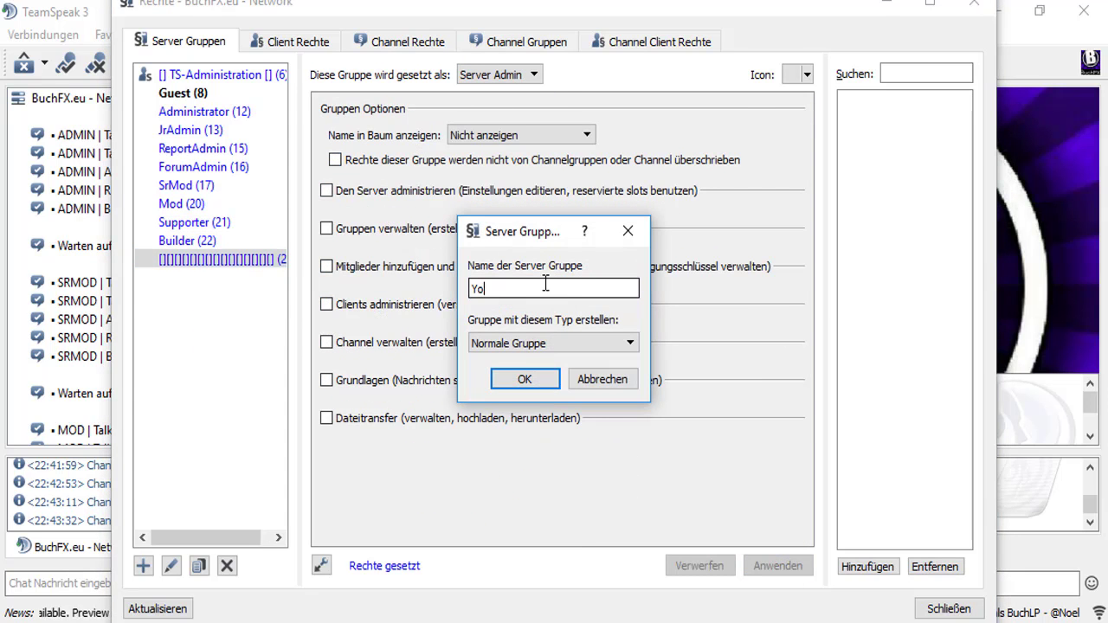
pyautogui.write('utuber')
pyautogui.press('Return')
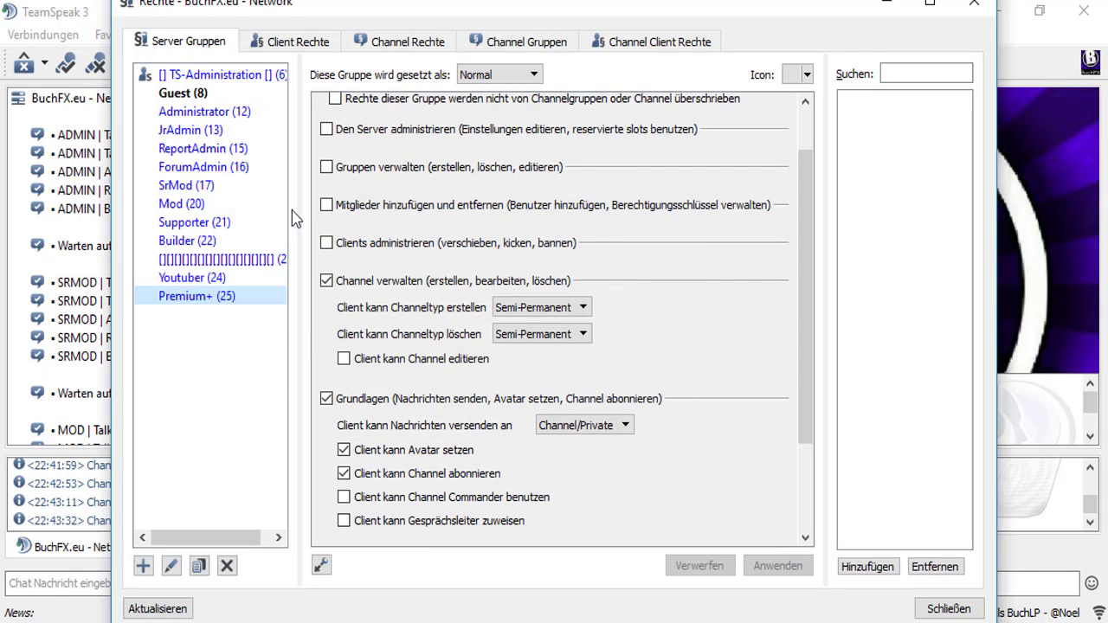
# - Add the "Premium" server group and copy it to a new group named "User"
pyautogui.press('F2')
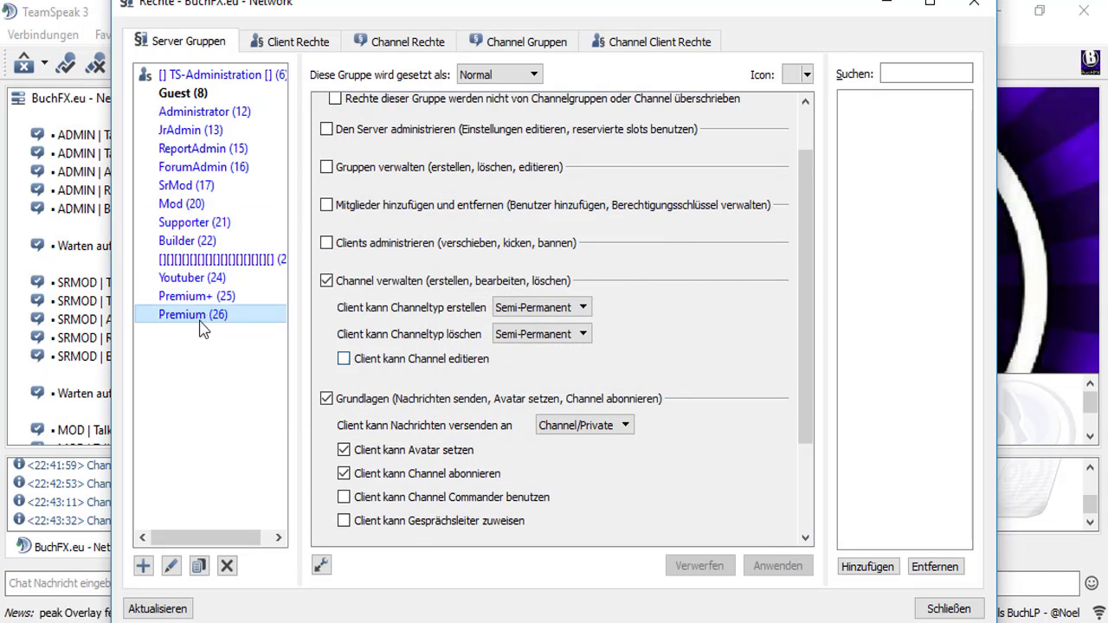
pyautogui.rightClick(203, 316)
pyautogui.click(380, 379)
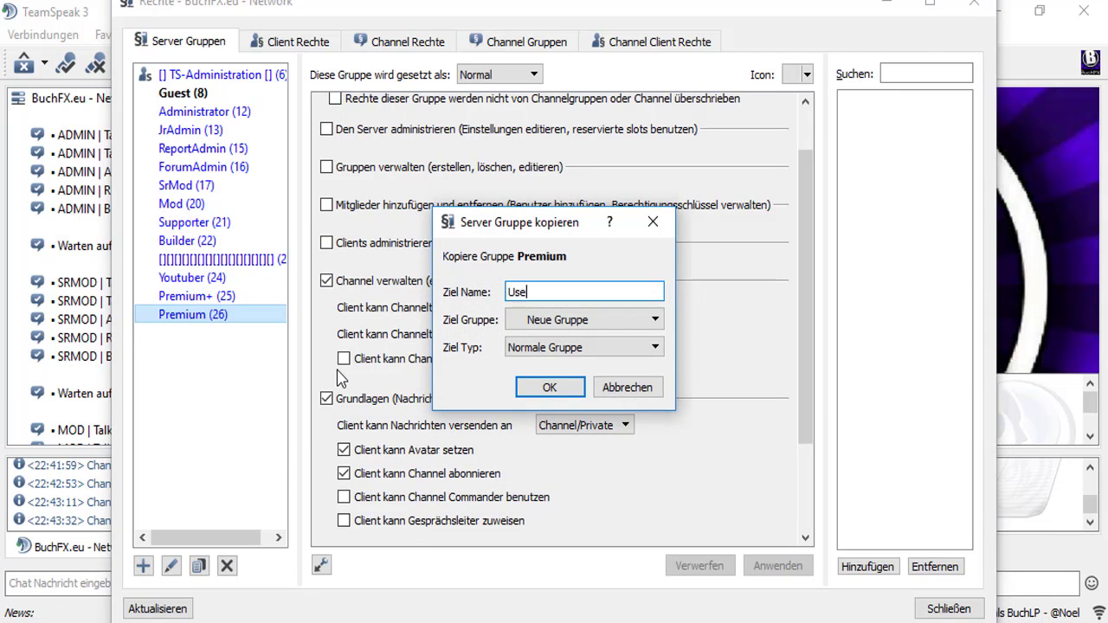
pyautogui.write('r')
pyautogui.press('Return')
pyautogui.click(655, 363)
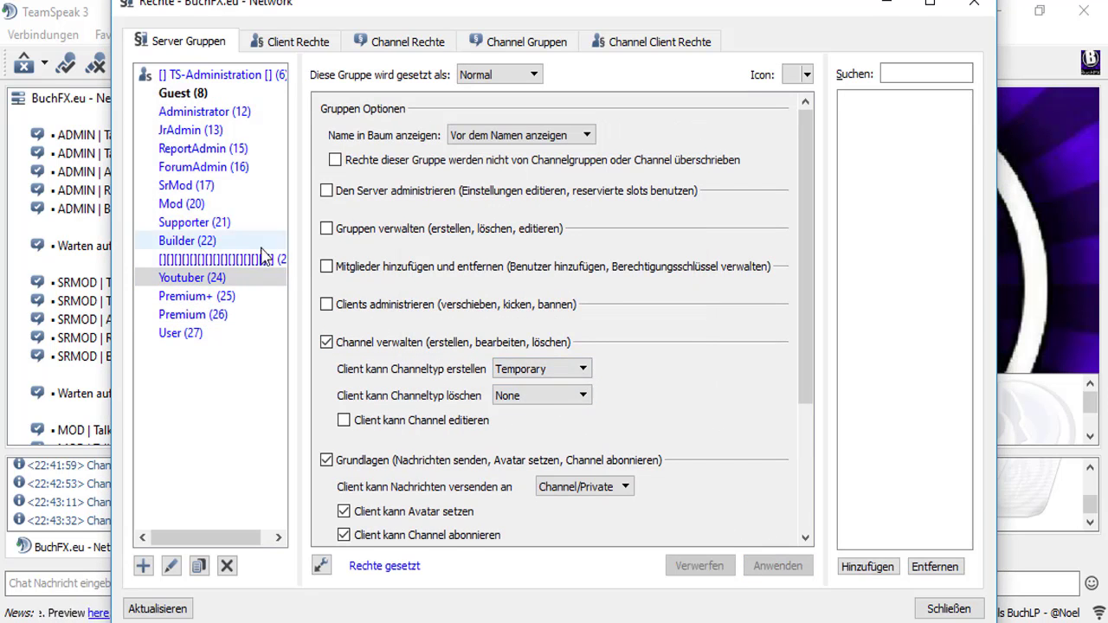
# - Examine the rights of the Builder, Mod, Premium, SrMod and User server groups
pyautogui.click(262, 249)
pyautogui.scroll(-3, 569, 384)
pyautogui.click(222, 206)
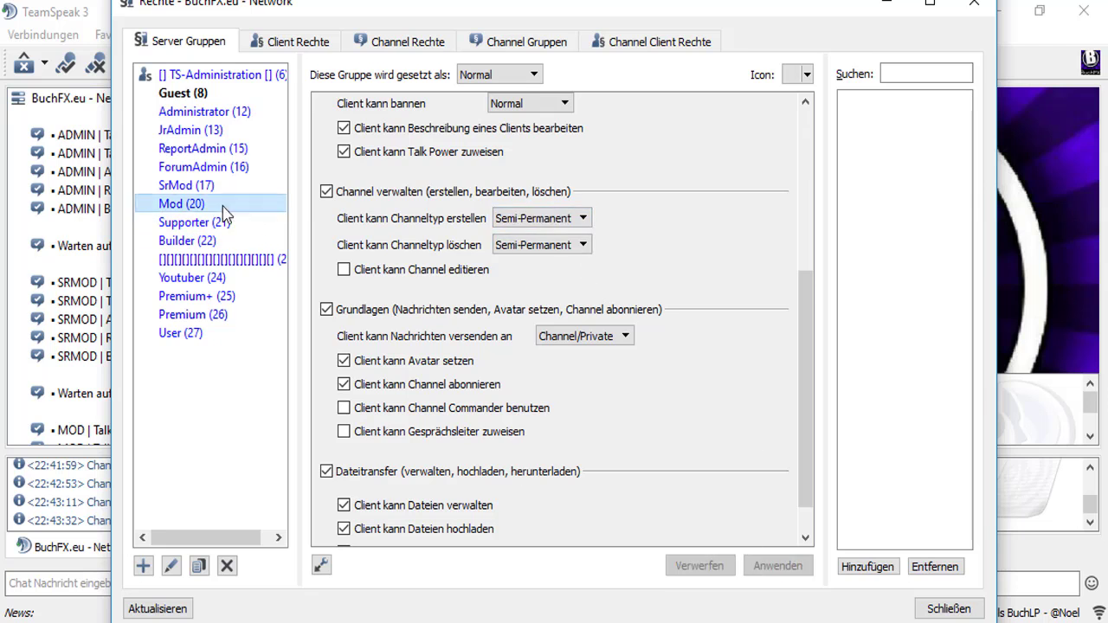
pyautogui.click(232, 311)
pyautogui.click(195, 185)
pyautogui.click(181, 333)
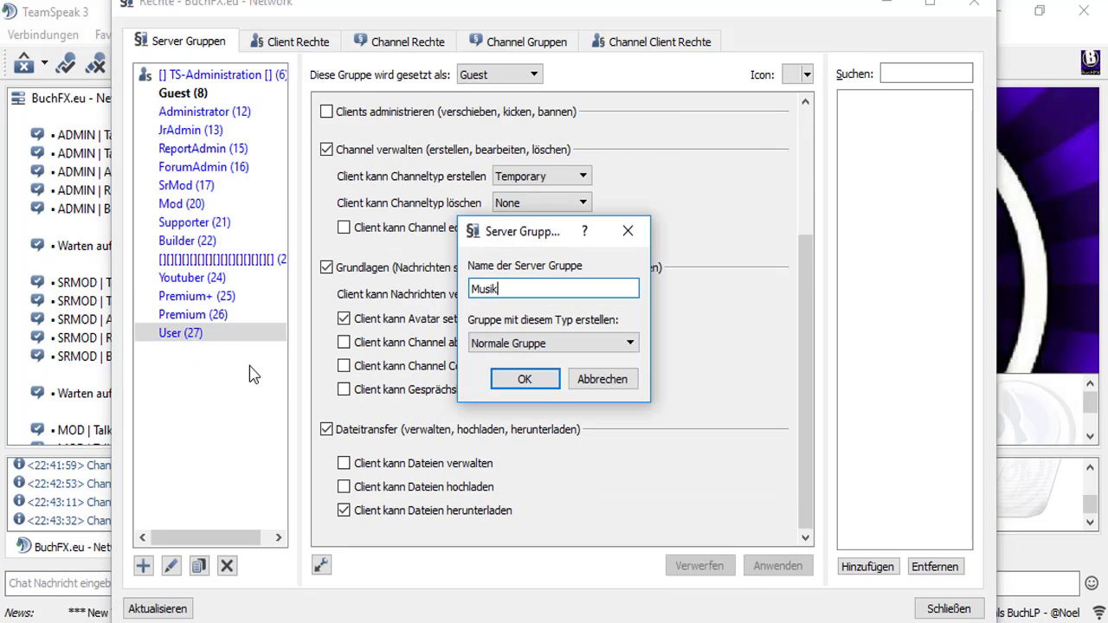
# - Create the "Musikbot" server group with Server Admin rights, disable its group management rights (Gruppen verwalten) and apply
pyautogui.press('Return')
pyautogui.scroll(-1, 432, 259)
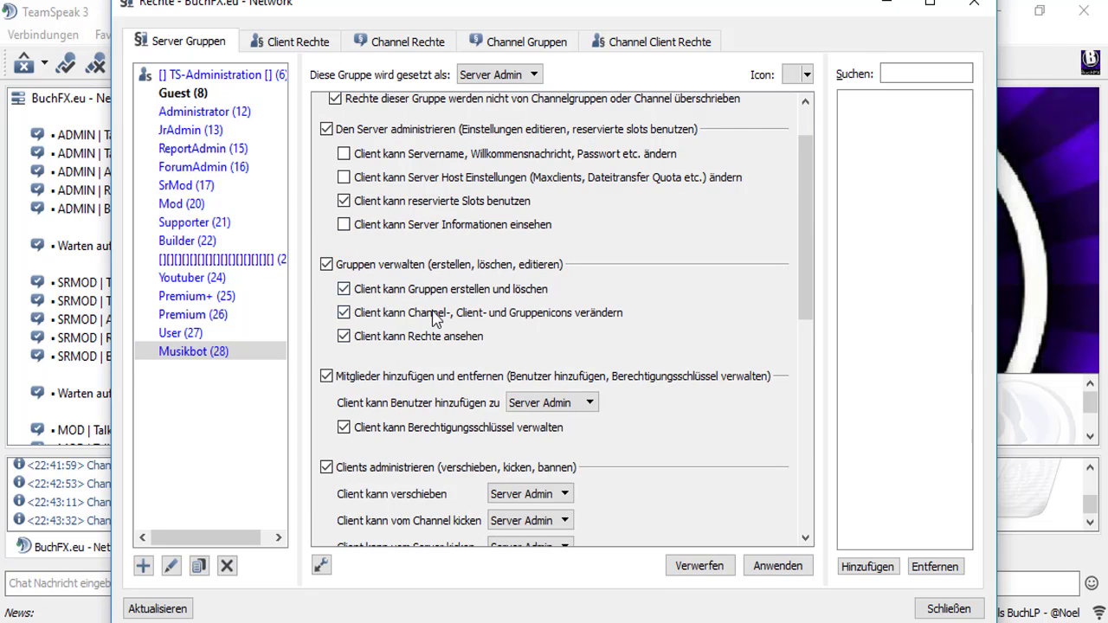
pyautogui.scroll(-3, 432, 346)
pyautogui.scroll(2, 407, 372)
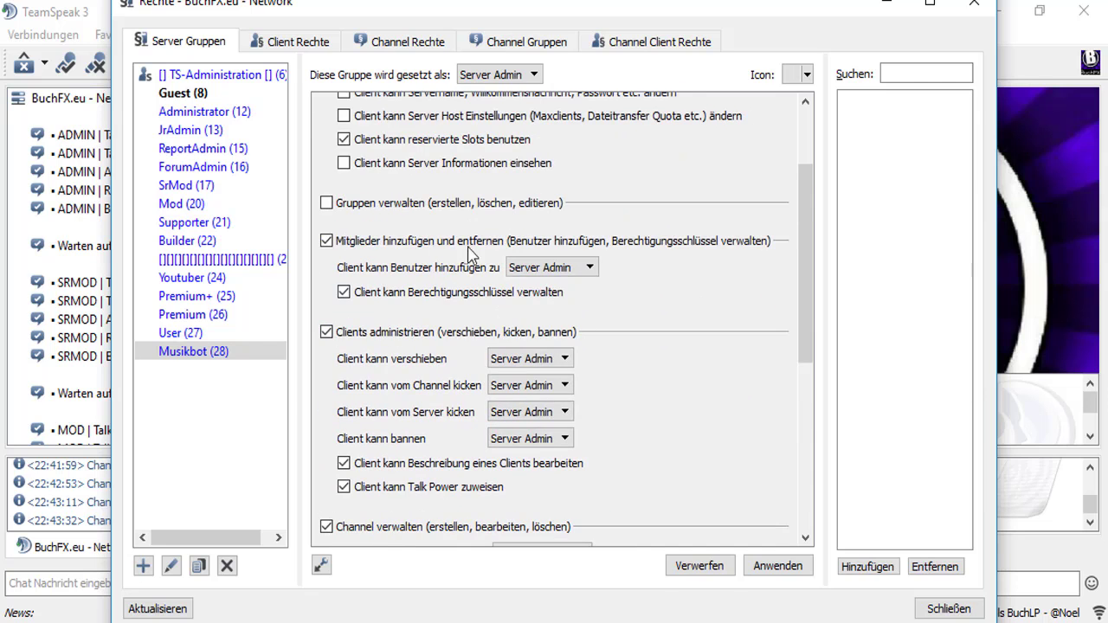
pyautogui.scroll(-5, 472, 252)
pyautogui.click(777, 565)
# - Copy the Musikbot server group to a new normal group named "SecruityBot"
pyautogui.rightClick(209, 356)
pyautogui.click(309, 419)
pyautogui.write('S')
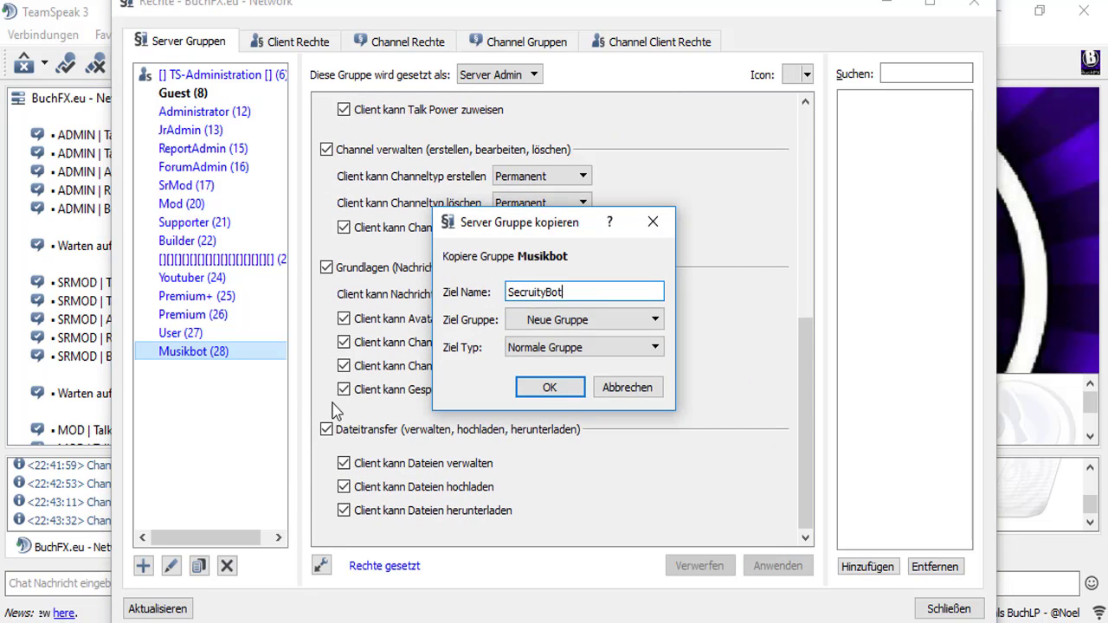
pyautogui.write('ecruityBot')
pyautogui.press('Return')
# - Make User the default server group in the miscellaneous settings of the virtual server
pyautogui.click(940, 597)
pyautogui.rightClick(254, 104)
pyautogui.click(295, 130)
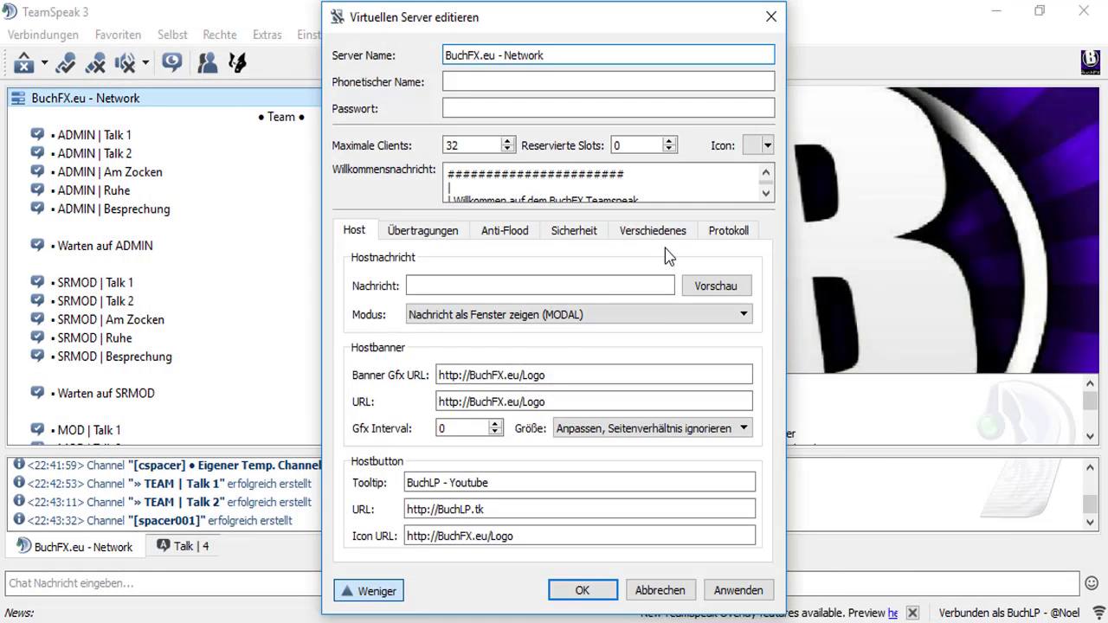
pyautogui.click(651, 230)
pyautogui.click(588, 280)
pyautogui.click(563, 378)
pyautogui.click(702, 350)
pyautogui.click(581, 591)
# - Reopen the server group rights, delete the Guest group and select Administrator
pyautogui.click(219, 35)
pyautogui.click(251, 54)
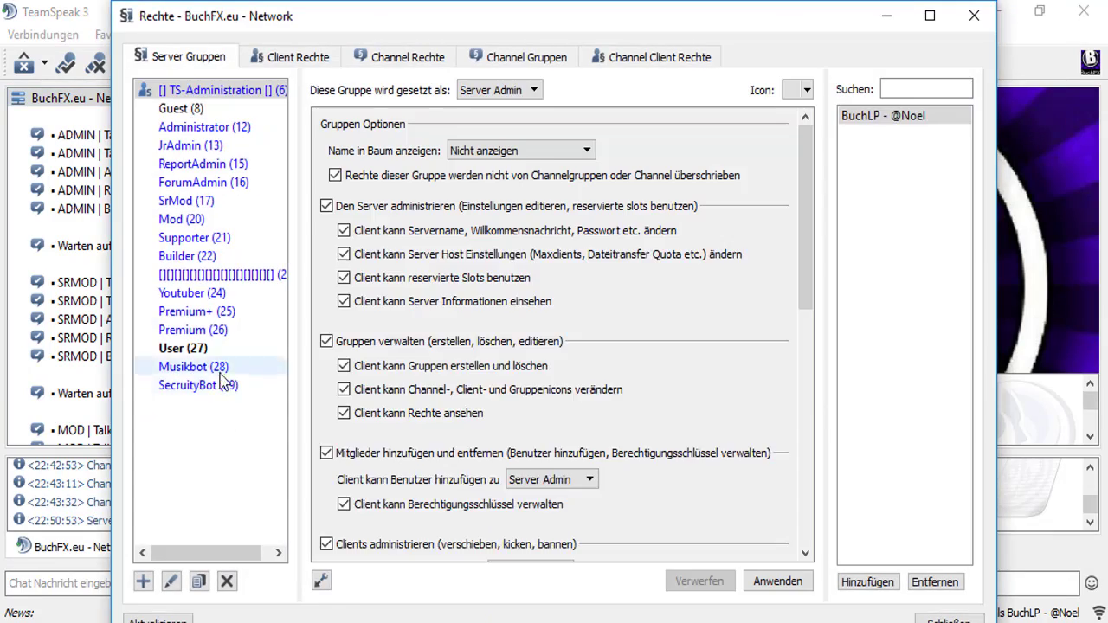
pyautogui.click(246, 108)
pyautogui.click(223, 110)
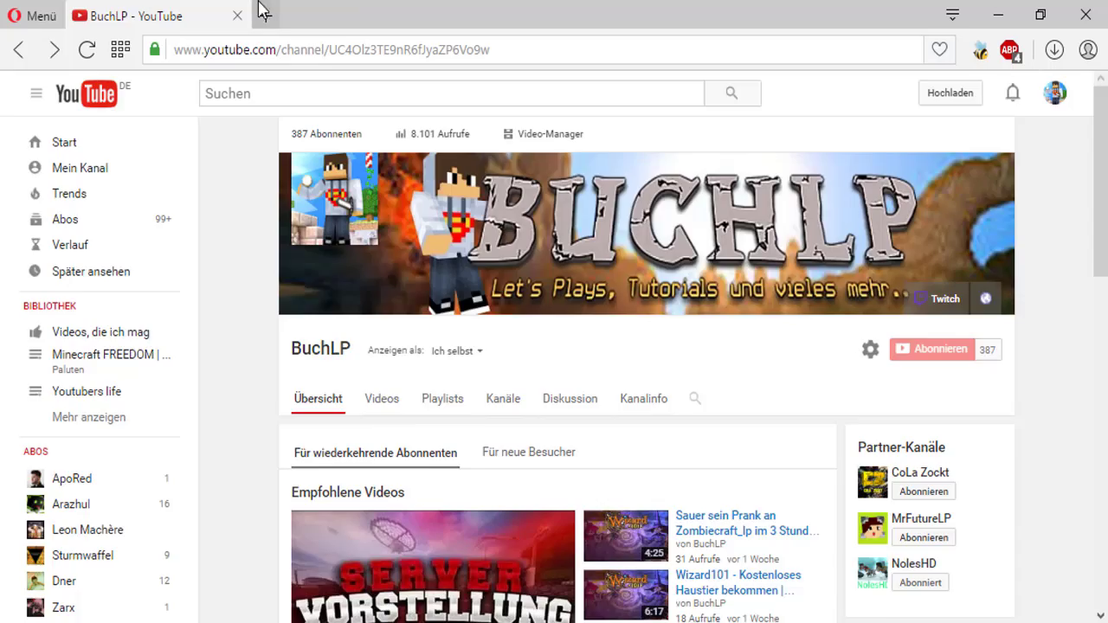
# - Switch to the Opera browser, search the web for "teamspeak 3 server icons pack buchstaben" and open the TS3 Icon Pack forum thread
pyautogui.click(263, 15)
pyautogui.write('teamspeak 3')
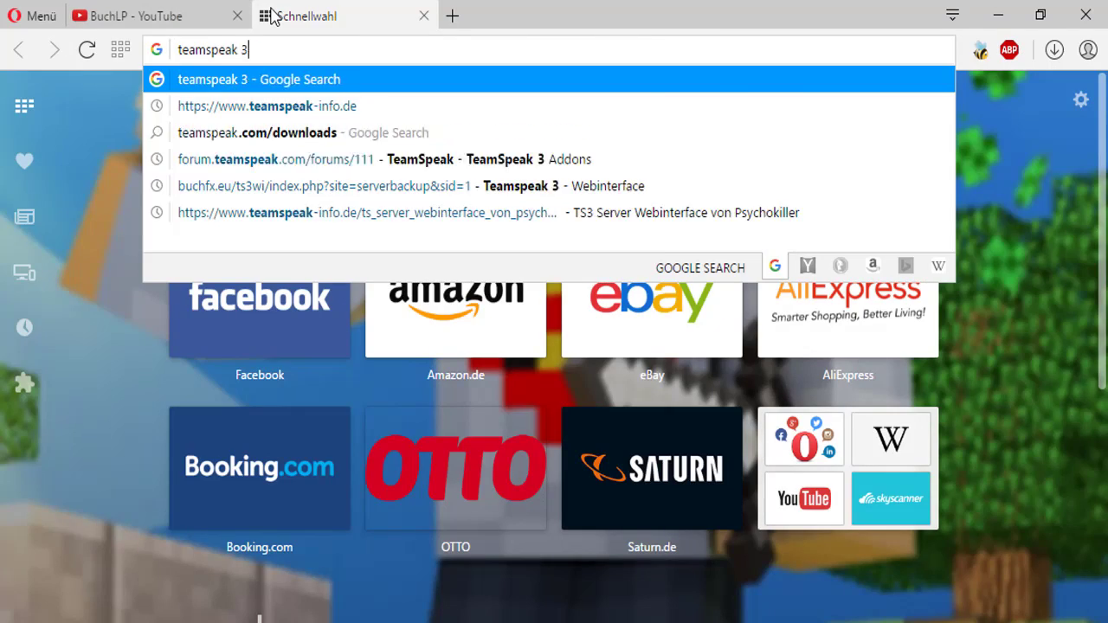
pyautogui.write(' server icons pack min')
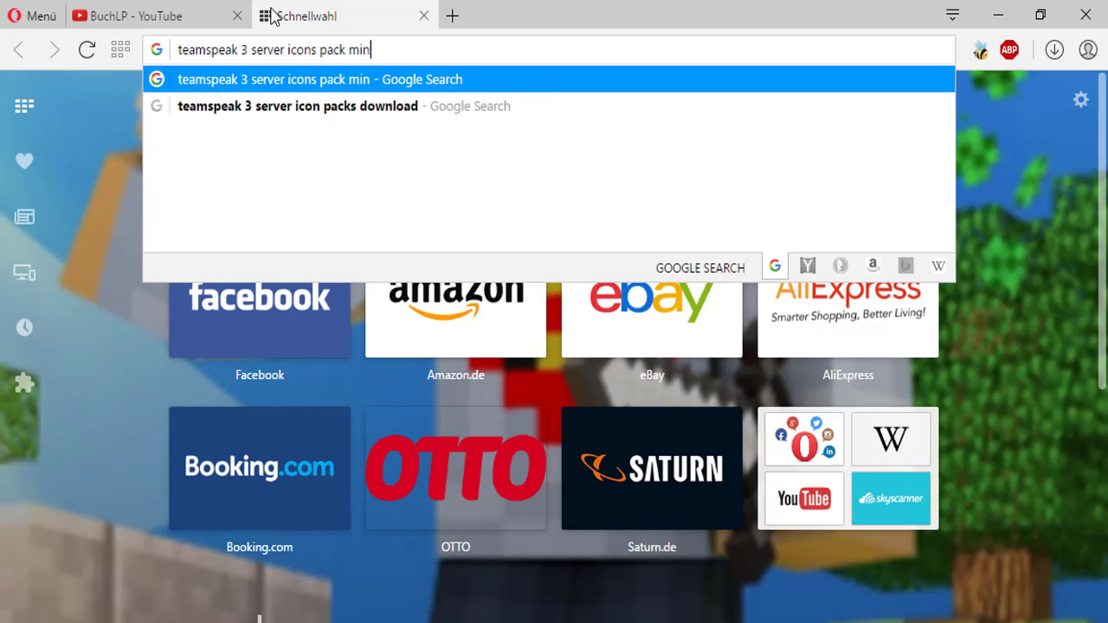
pyautogui.press('BackSpace')
pyautogui.press('BackSpace')
pyautogui.press('BackSpace')
pyautogui.write('buchstaben')
pyautogui.press('Return')
pyautogui.click(457, 256)
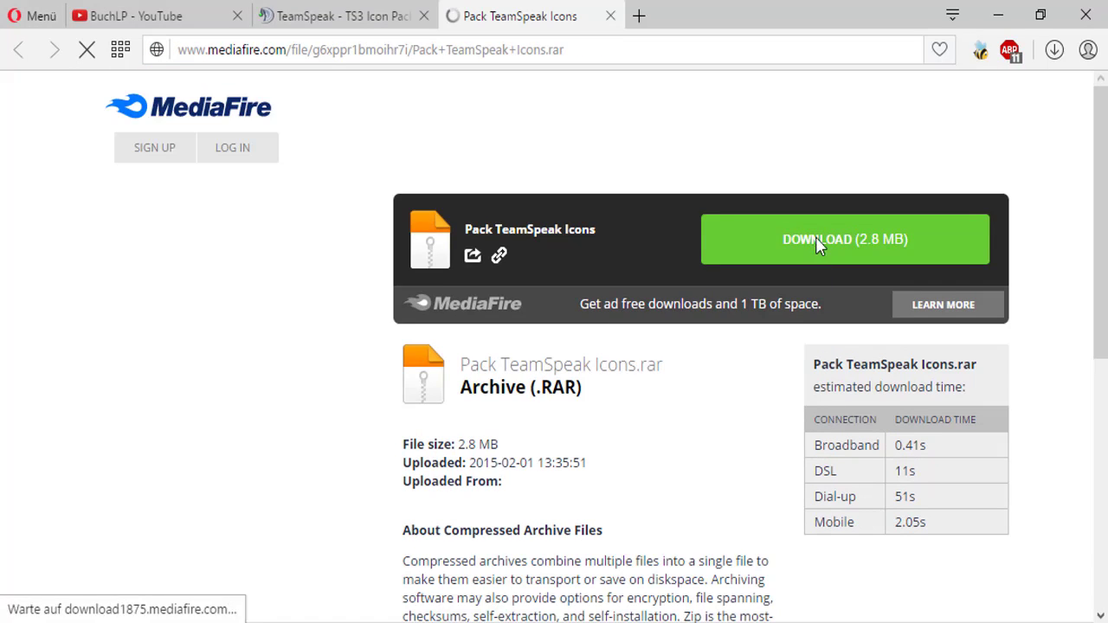
# - Download the Pack TeamSpeak Icons archive from MediaFire and open the GTAV mod menu folder under Dokumente
pyautogui.click(815, 245)
pyautogui.scroll(-5, 616, 257)
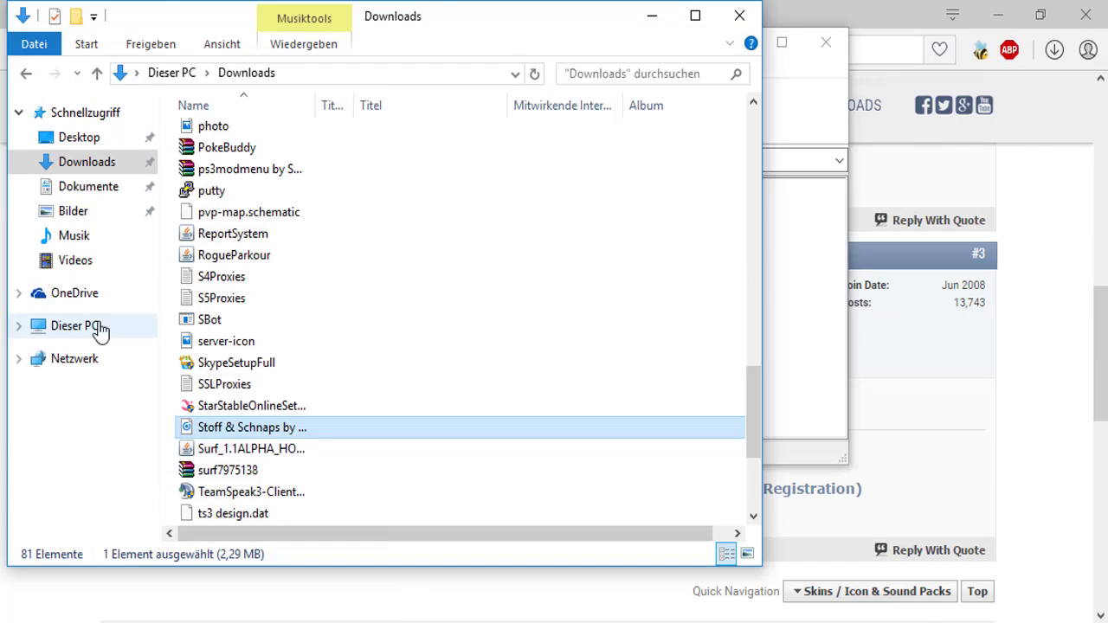
pyautogui.click(92, 186)
pyautogui.doubleClick(248, 193)
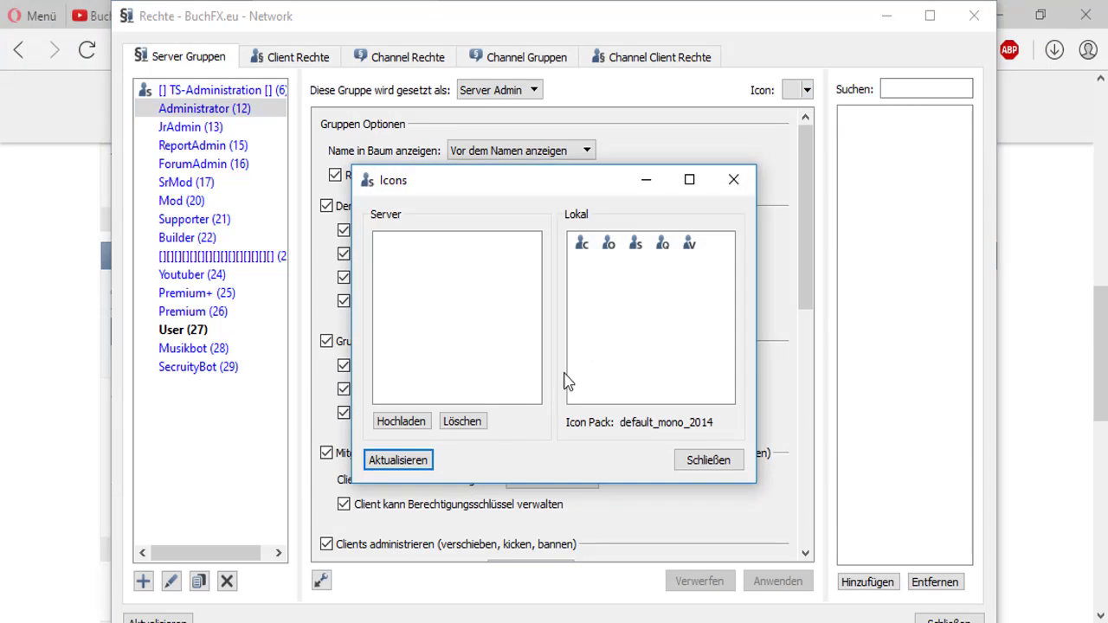
# - Upload all icons of the Minecraft Icons "Mobs" folder from the icon pack to the TeamSpeak server
pyautogui.click(392, 420)
pyautogui.click(435, 289)
pyautogui.doubleClick(638, 314)
pyautogui.doubleClick(606, 234)
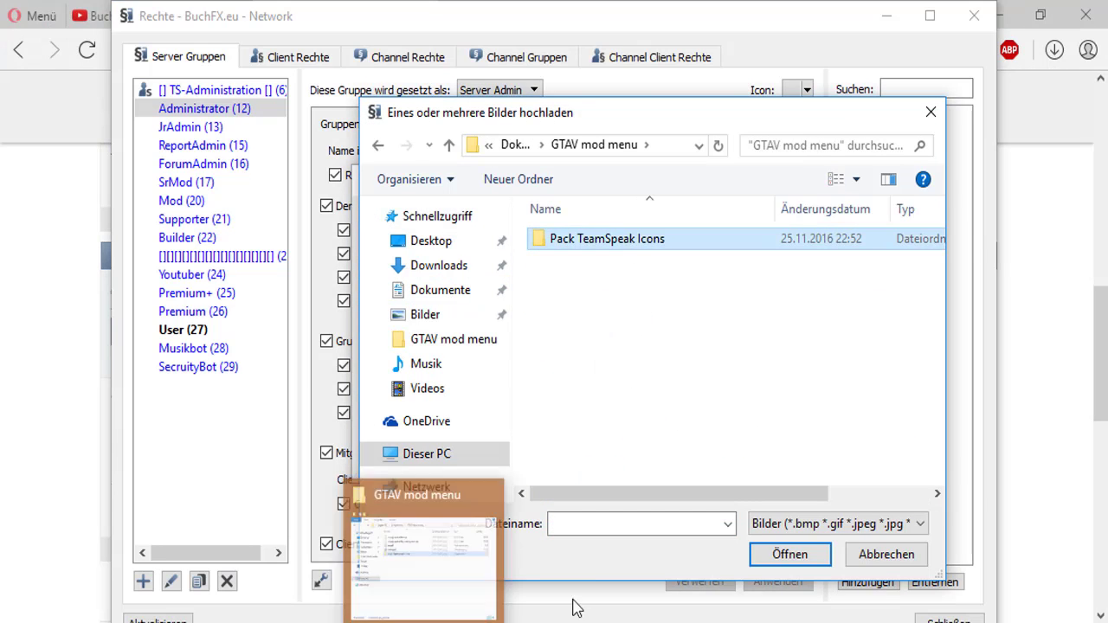
pyautogui.scroll(2, 626, 262)
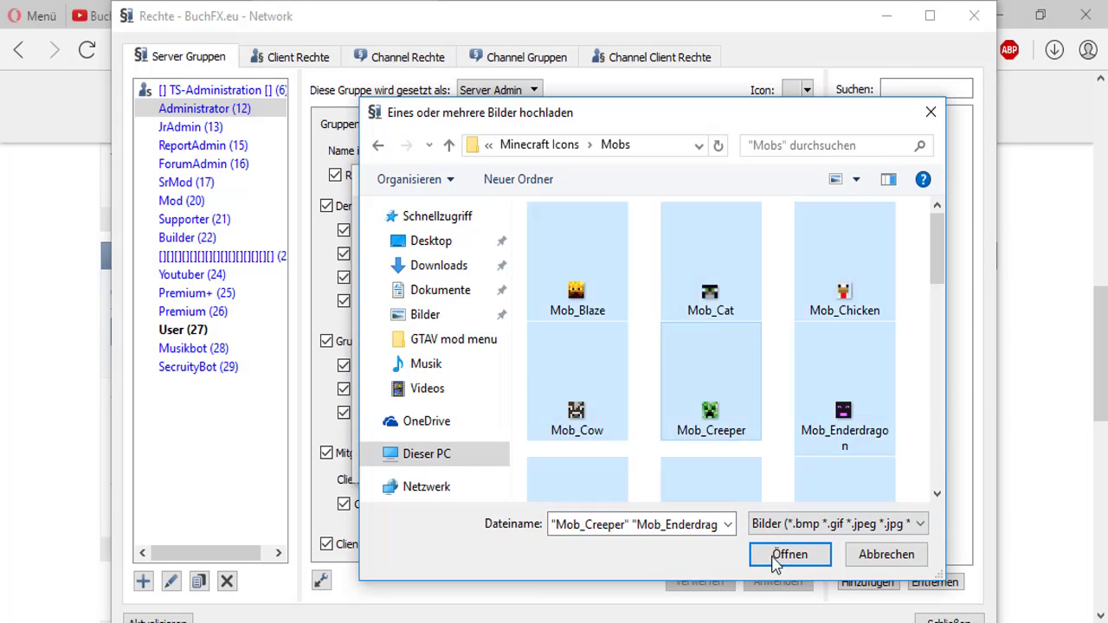
pyautogui.click(779, 559)
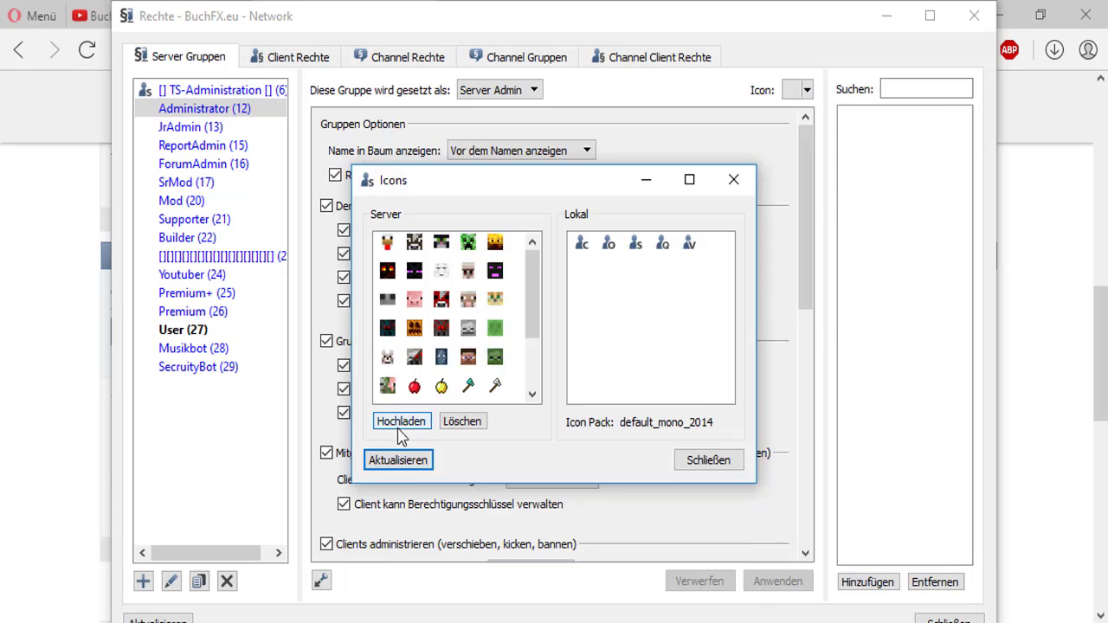
# - Upload the icons of the pack's "Rank TS" folder to the server
pyautogui.click(403, 422)
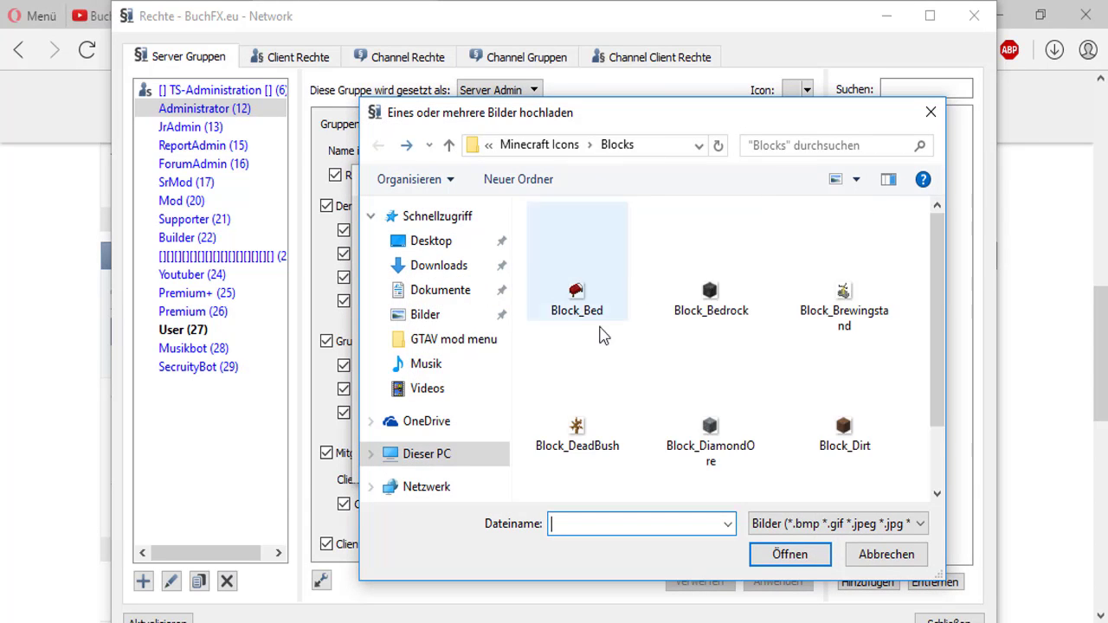
pyautogui.click(519, 147)
pyautogui.click(515, 145)
pyautogui.moveTo(942, 353); pyautogui.dragTo(944, 442)
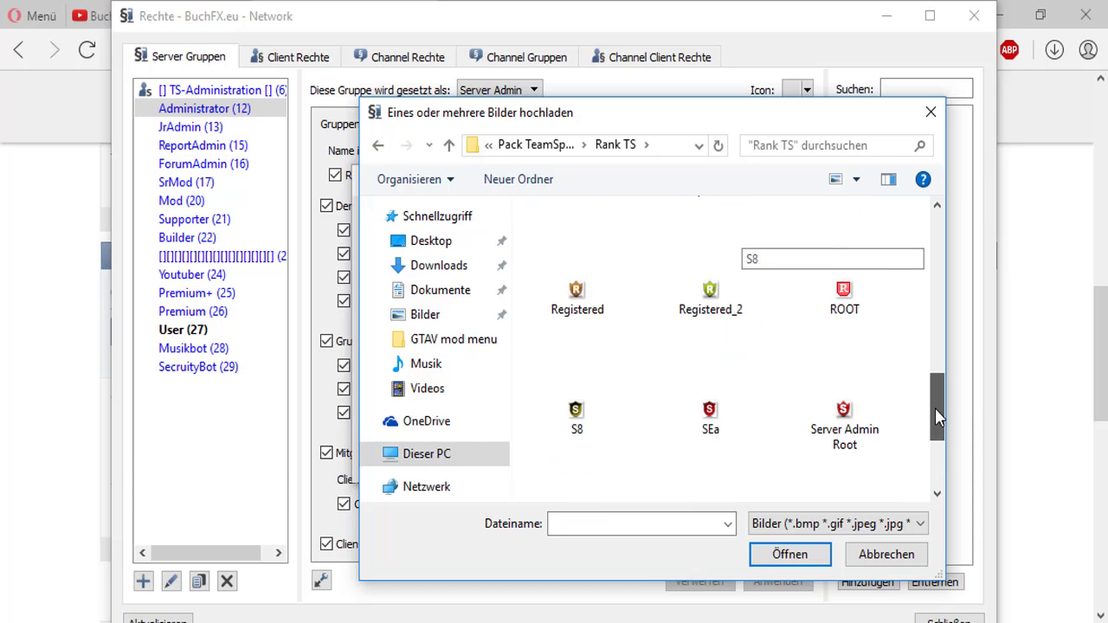
pyautogui.moveTo(935, 408); pyautogui.dragTo(936, 454)
pyautogui.click(816, 462)
pyautogui.click(790, 553)
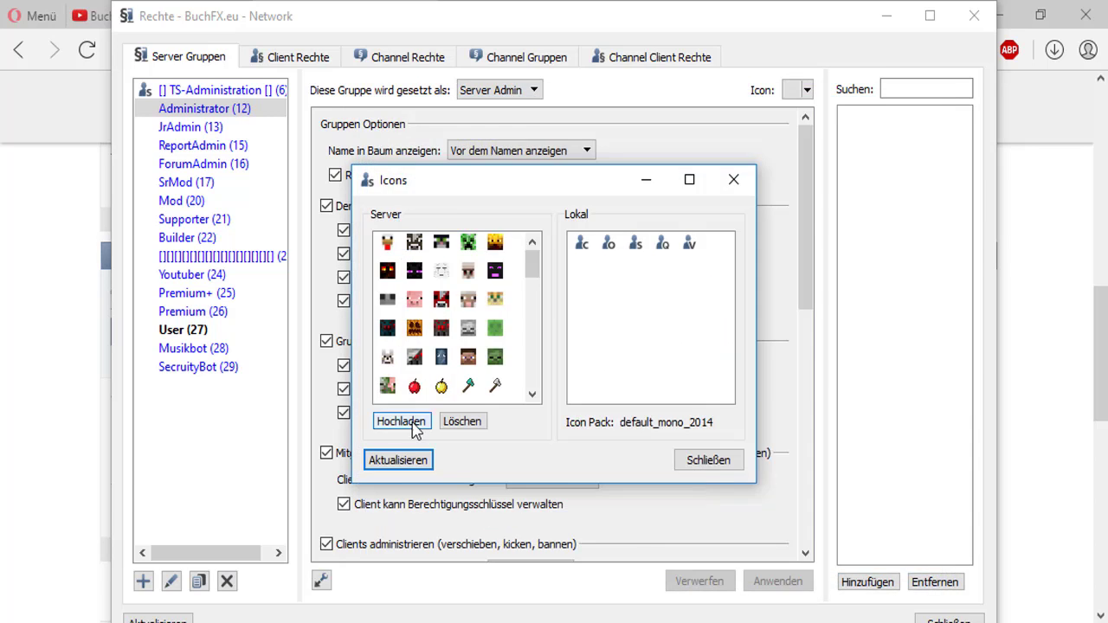
# - Upload all icons of the pack's "Other" folder to the server
pyautogui.click(395, 423)
pyautogui.doubleClick(909, 363)
pyautogui.hotkey('ctrl', 'a')
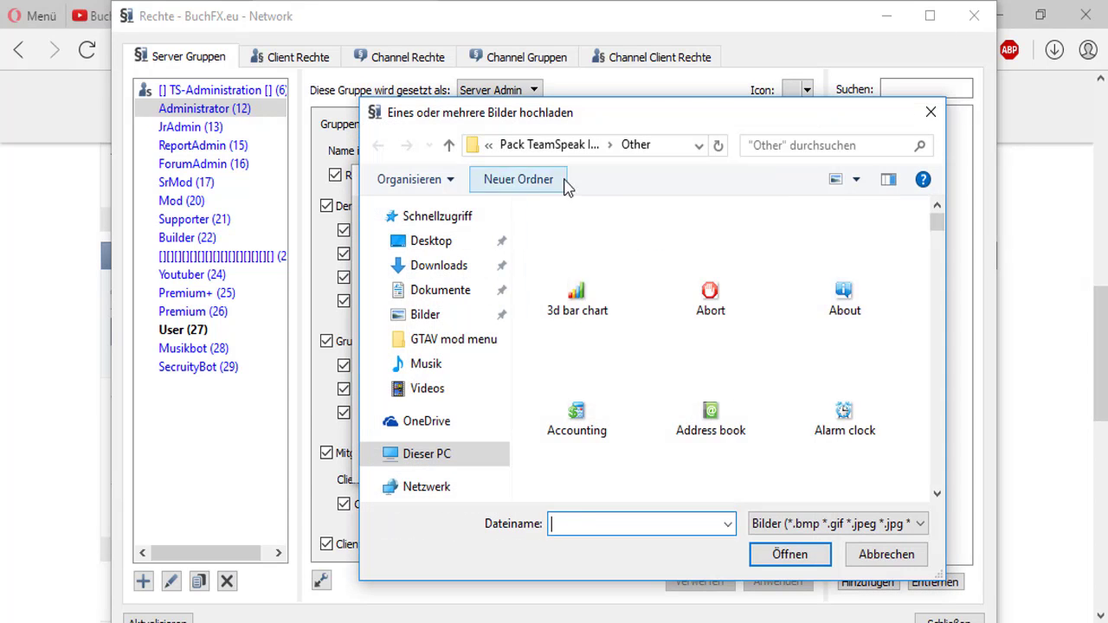
# - Look through the icon pack's remaining folders, including Games, for more suitable icons
pyautogui.hotkey('alt', 'Up')
pyautogui.doubleClick(629, 413)
pyautogui.hotkey('alt', 'Up')
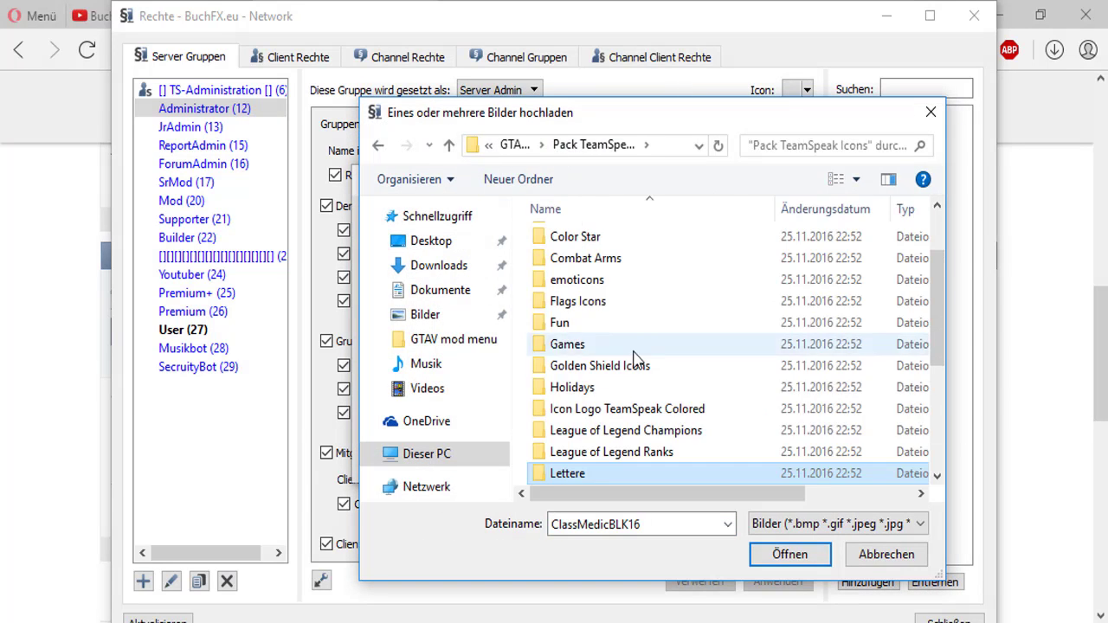
pyautogui.doubleClick(589, 343)
pyautogui.hotkey('alt', 'Up')
pyautogui.press('Escape')
pyautogui.click(395, 354)
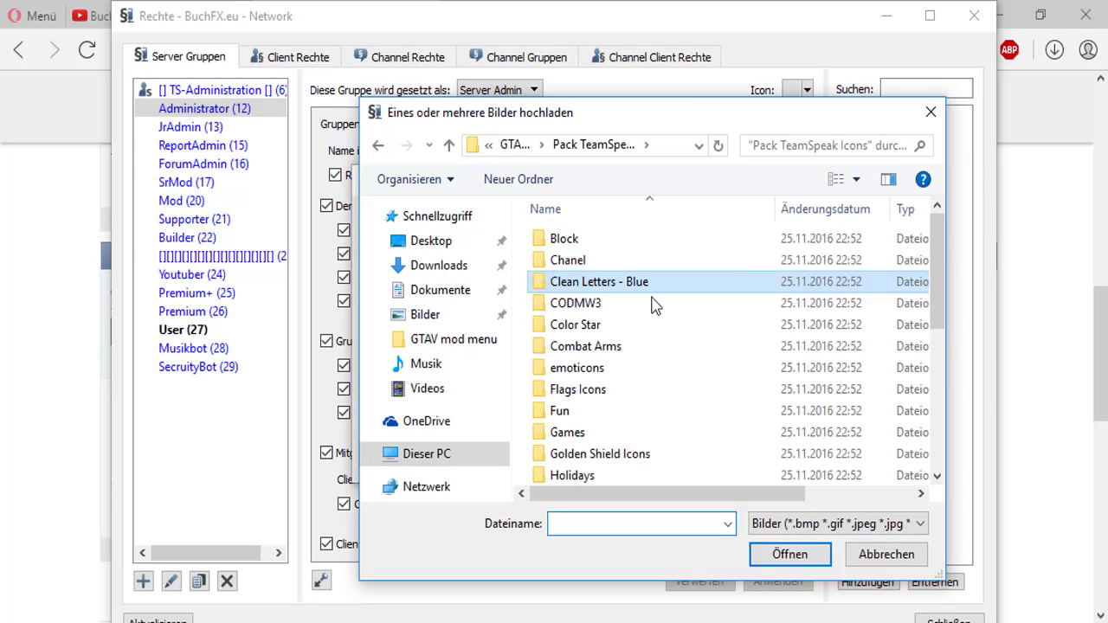
pyautogui.scroll(-4, 935, 383)
pyautogui.doubleClick(571, 216)
pyautogui.hotkey('alt', 'Up')
pyautogui.scroll(-3, 933, 307)
# - Upload all icons of the pack's "Websites" folder to the server
pyautogui.doubleClick(929, 300)
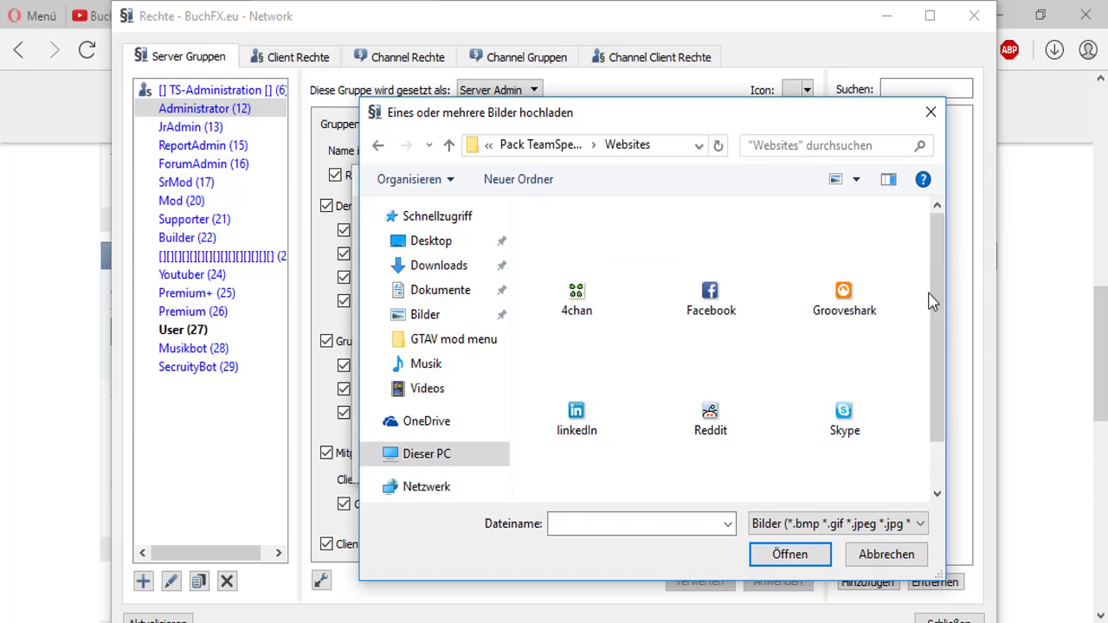
pyautogui.hotkey('ctrl', 'a')
pyautogui.click(788, 553)
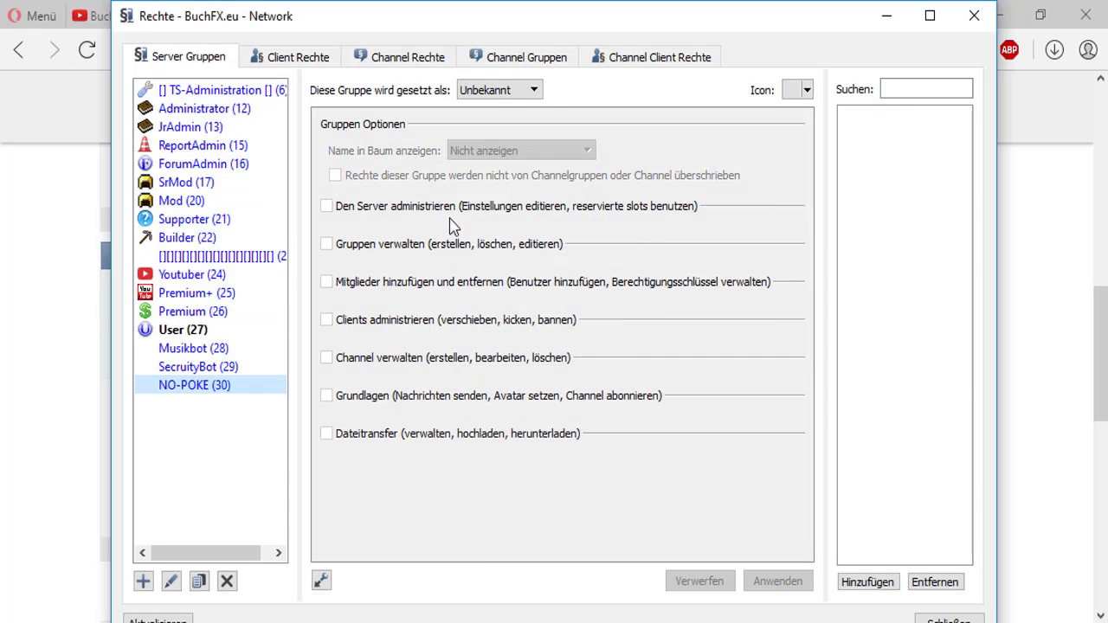
# - Choose a rights preset for the NO-POKE server group
pyautogui.click(511, 90)
pyautogui.click(517, 108)
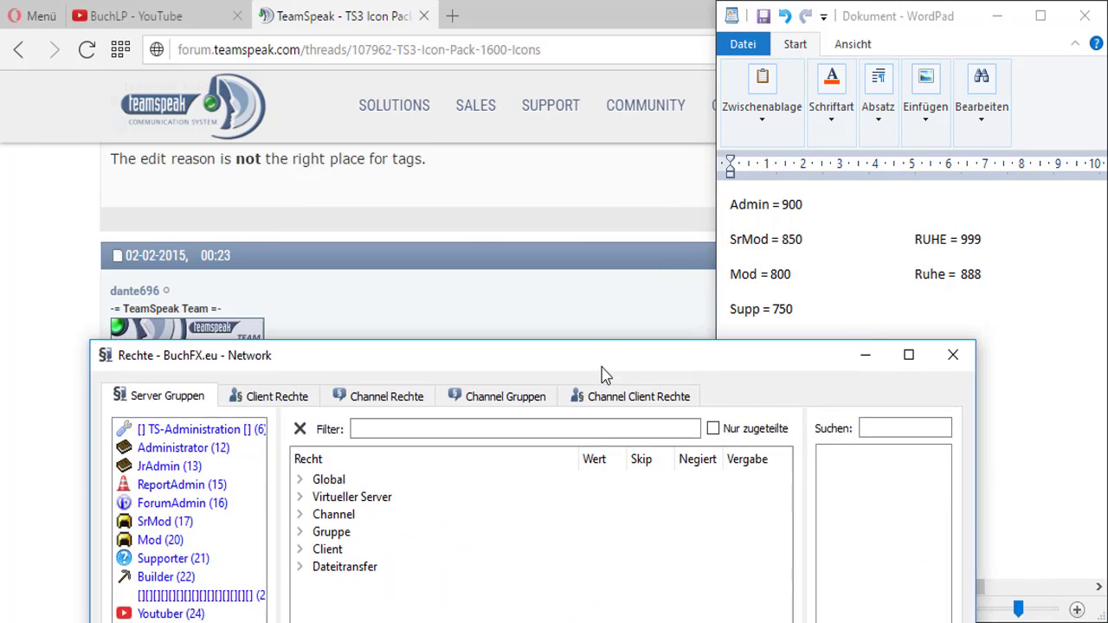
# - Filter the rights by "join" and set Power um Channel zu betreten to 900 for Administrator, JrAdmin, ReportAdmin and ForumAdmin
pyautogui.moveTo(603, 368); pyautogui.dragTo(578, 13)
pyautogui.click(366, 78)
pyautogui.write('join')
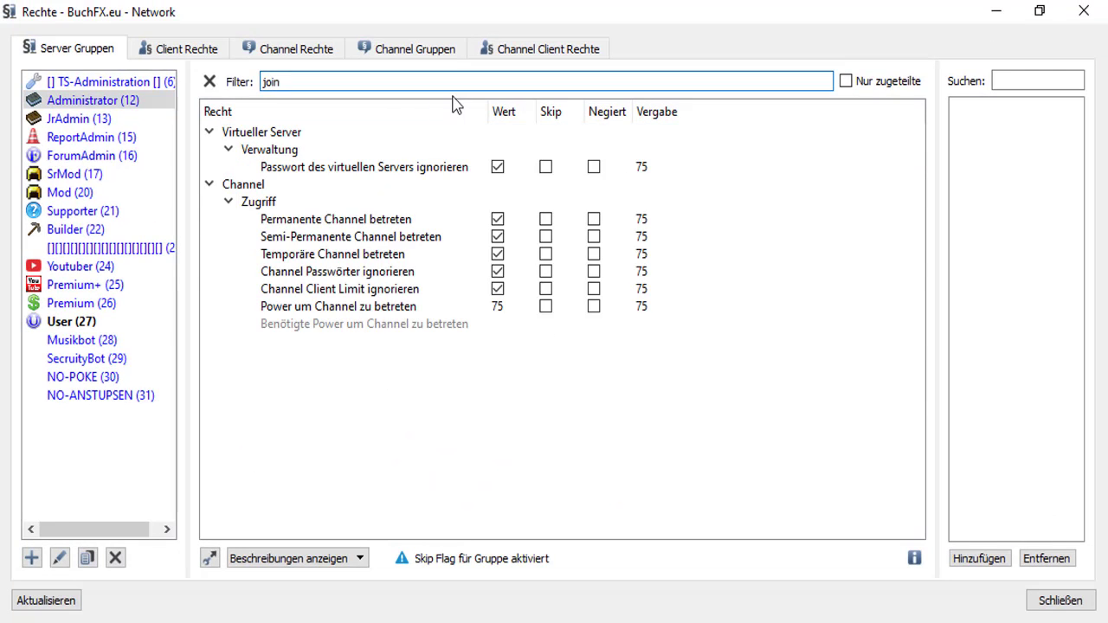
pyautogui.doubleClick(504, 308)
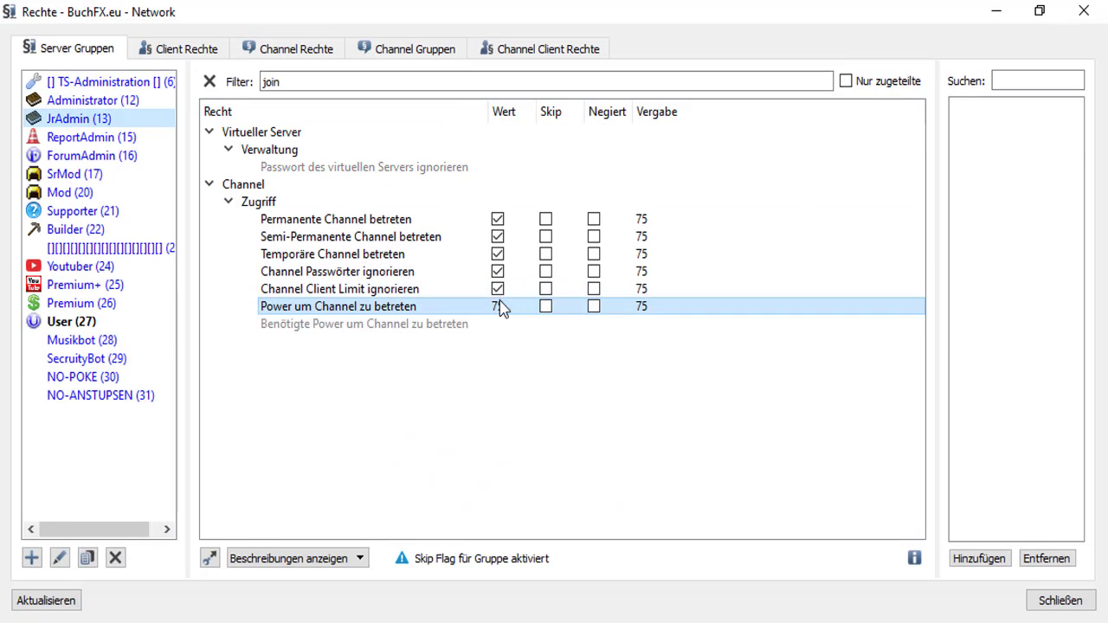
pyautogui.click(91, 137)
pyautogui.click(91, 155)
pyautogui.doubleClick(507, 306)
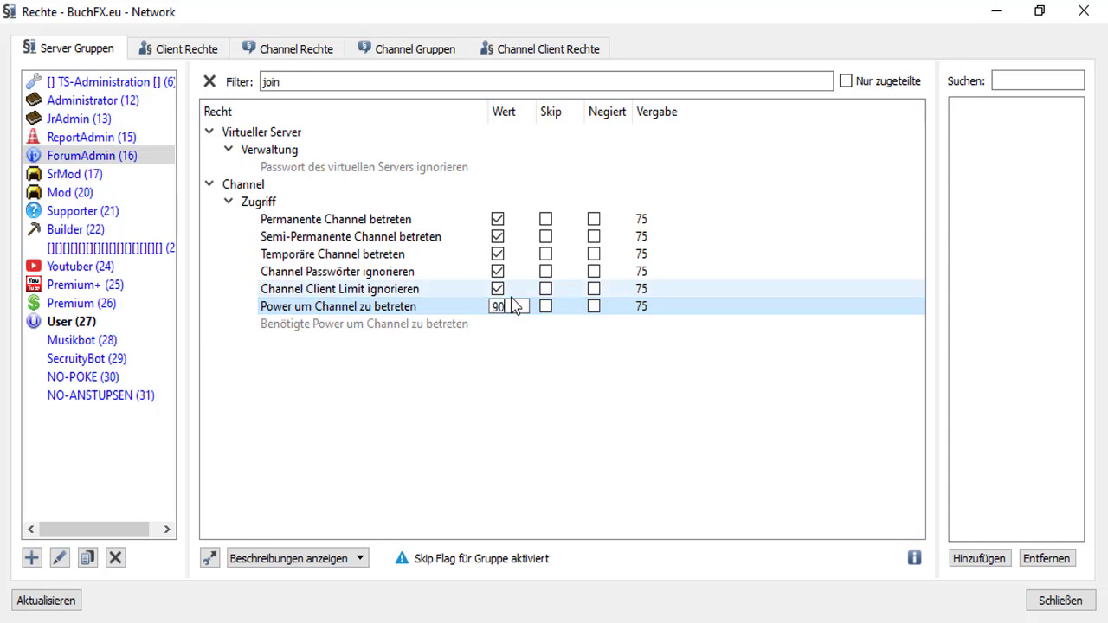
# - Set Power um Channel zu betreten to 850 for SrMod, 800 for Mod and 750 for Supporter and Builder
pyautogui.click(75, 174)
pyautogui.doubleClick(507, 307)
pyautogui.click(126, 192)
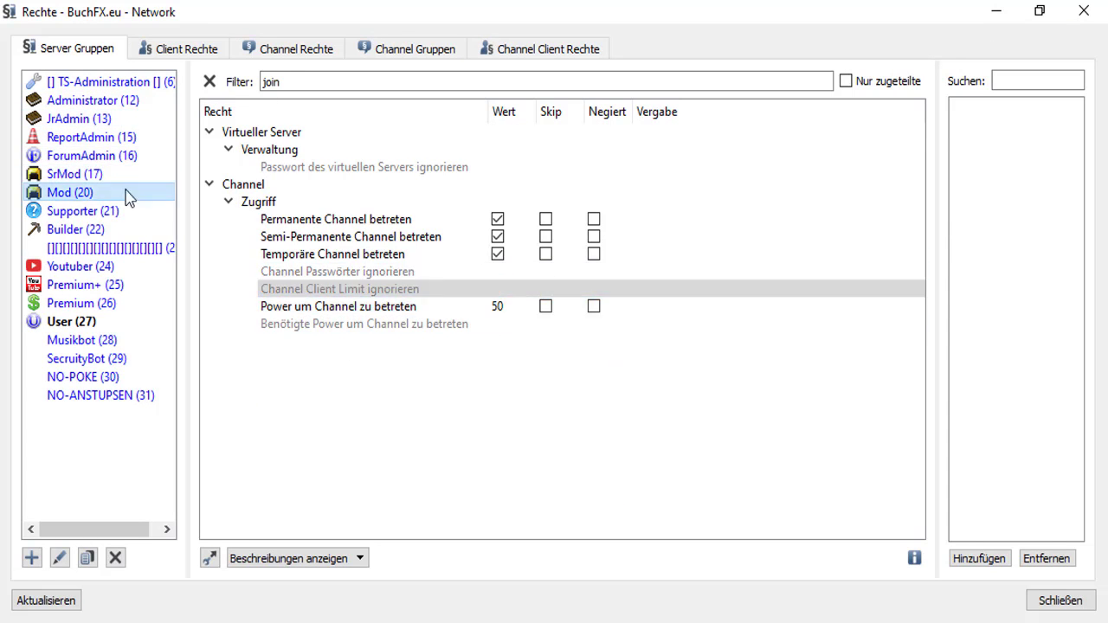
pyautogui.doubleClick(496, 308)
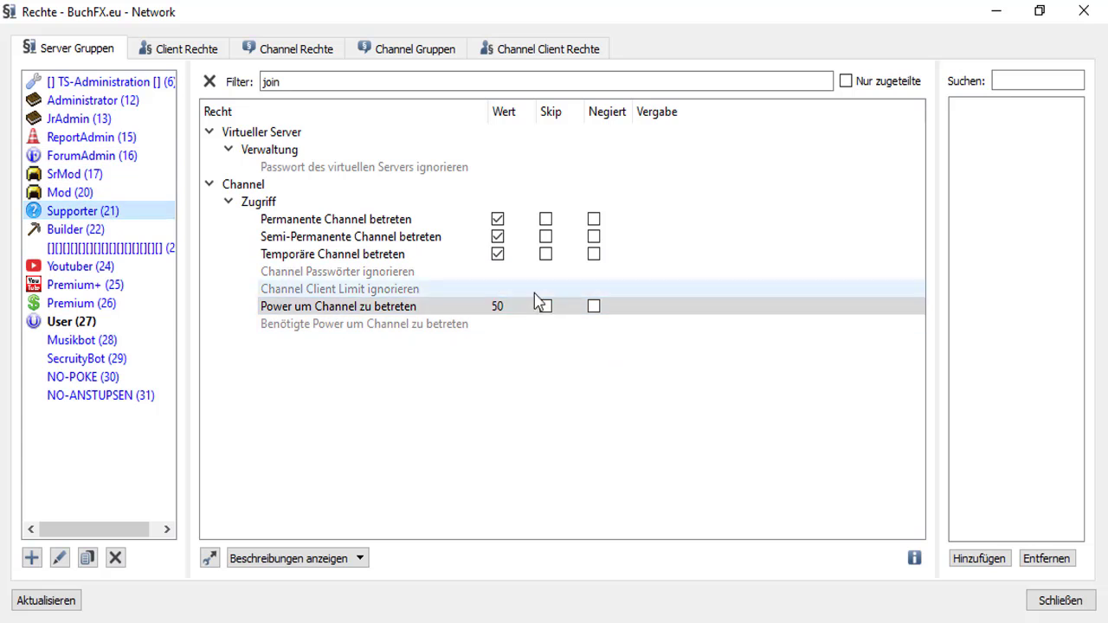
pyautogui.write('750')
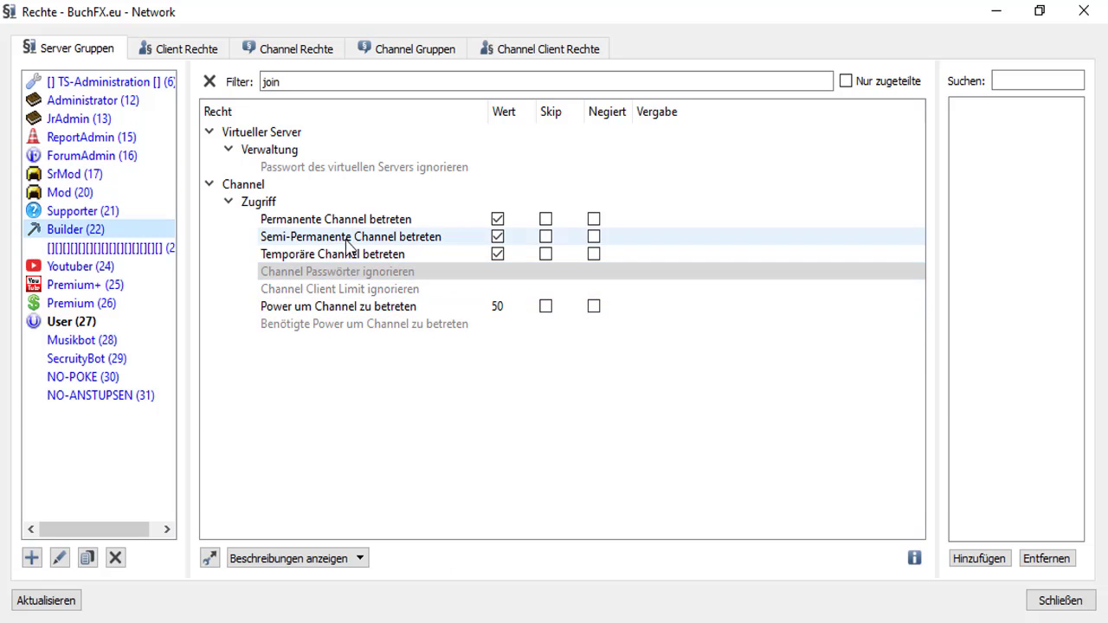
pyautogui.doubleClick(505, 306)
pyautogui.write('750')
pyautogui.press('Return')
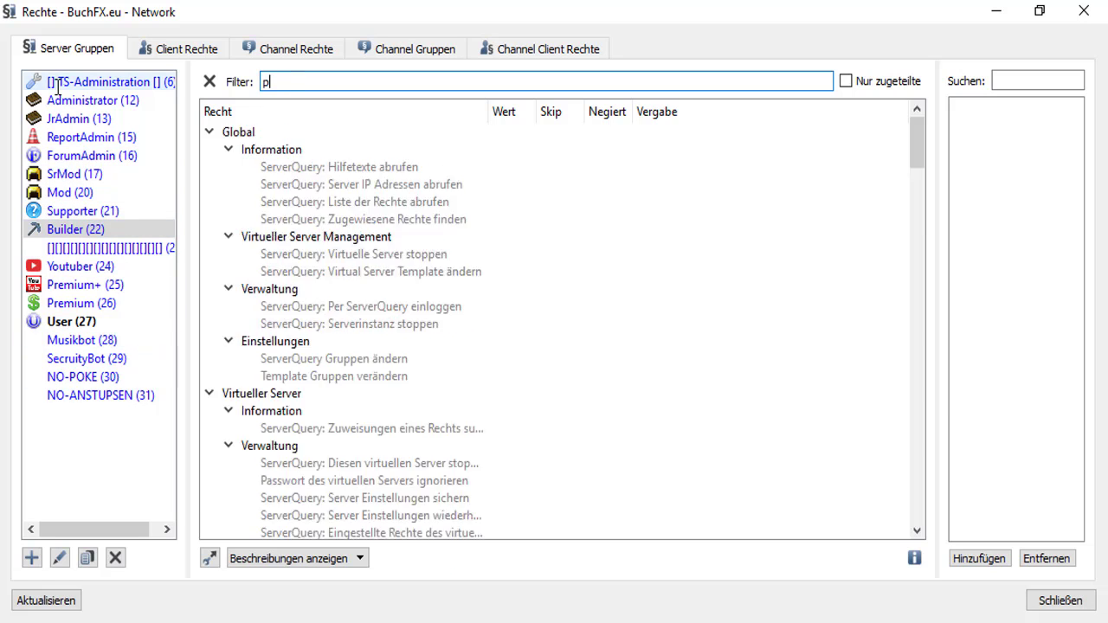
# - Filter the rights by "poke" and display those of the NO-ANSTUPSEN server group
pyautogui.write('oke')
pyautogui.click(129, 384)
pyautogui.click(141, 394)
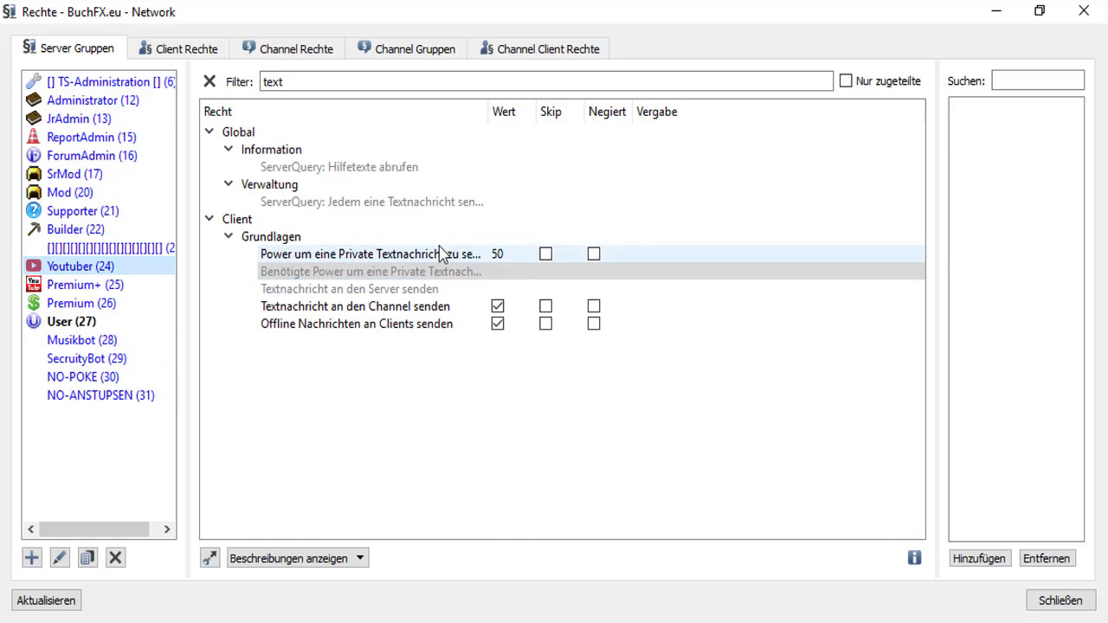
# - Set the Youtuber group's Benötigte Power um einen Client anzustupsen to 75
pyautogui.write('75')
pyautogui.press('Return')
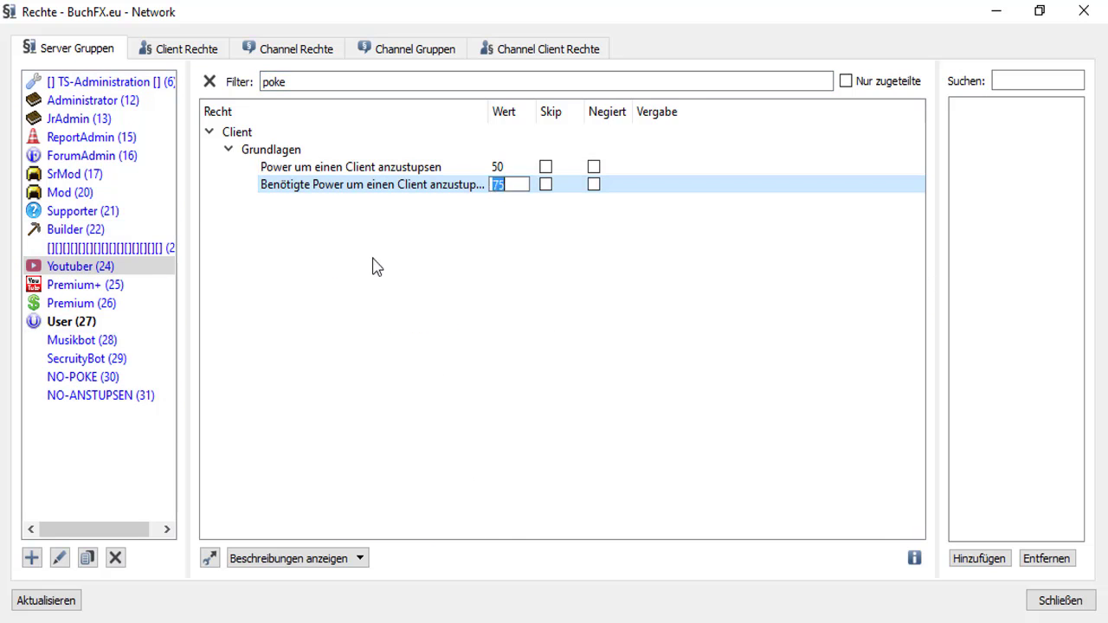
pyautogui.press('Return')
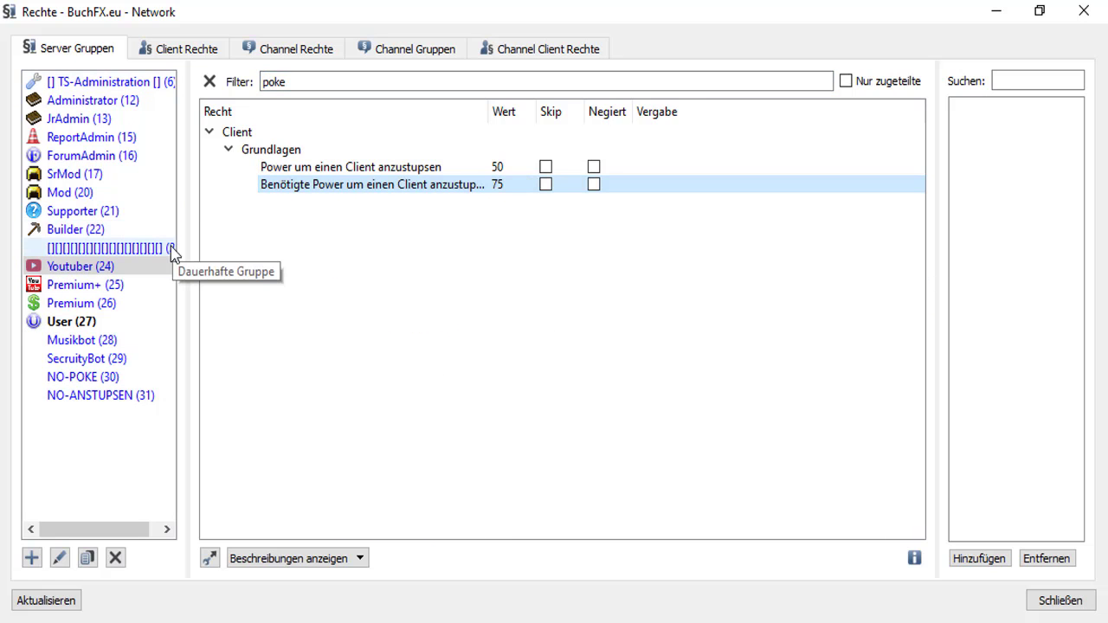
# - Filter the rights by "subs" and set the Mod server group's Maximale Channel Abonnements to 999
pyautogui.click(136, 174)
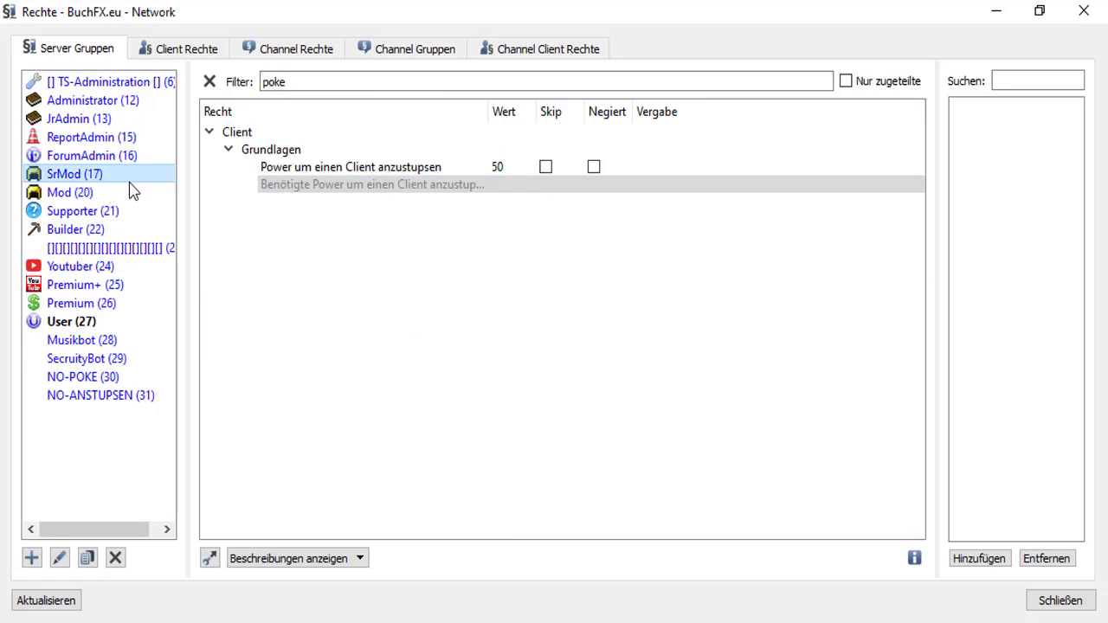
pyautogui.click(136, 188)
pyautogui.doubleClick(273, 81)
pyautogui.write('subs')
pyautogui.doubleClick(508, 219)
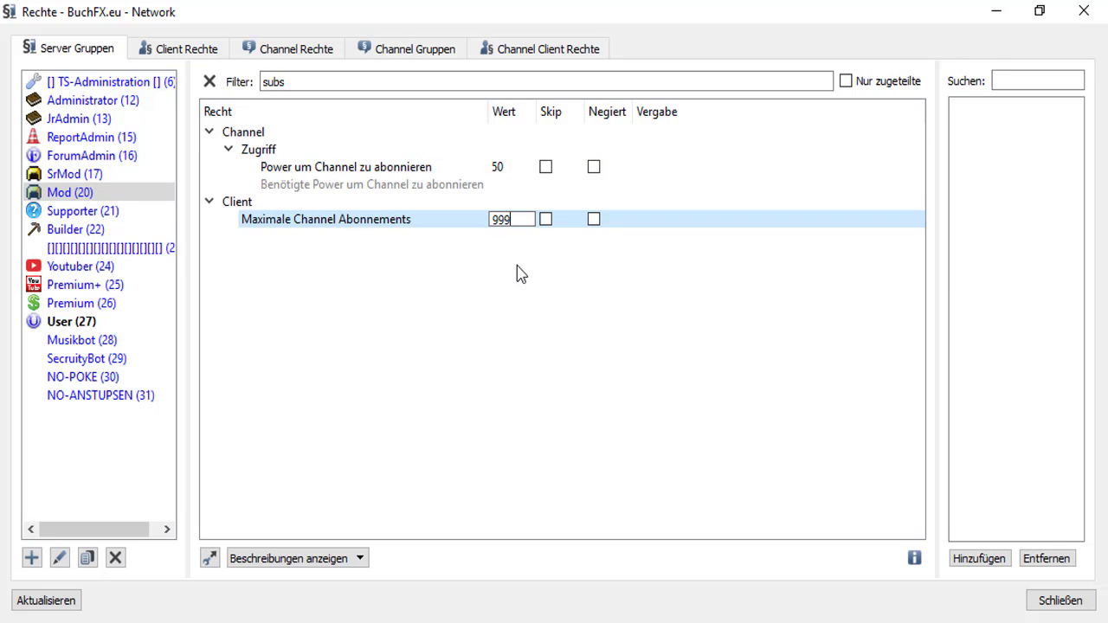
# - Consult the power list in WordPad and set the Supporter server group's Maximale Channel Abonnements to 888
pyautogui.click(135, 212)
pyautogui.click(136, 174)
pyautogui.hotkey('alt', 'Tab')
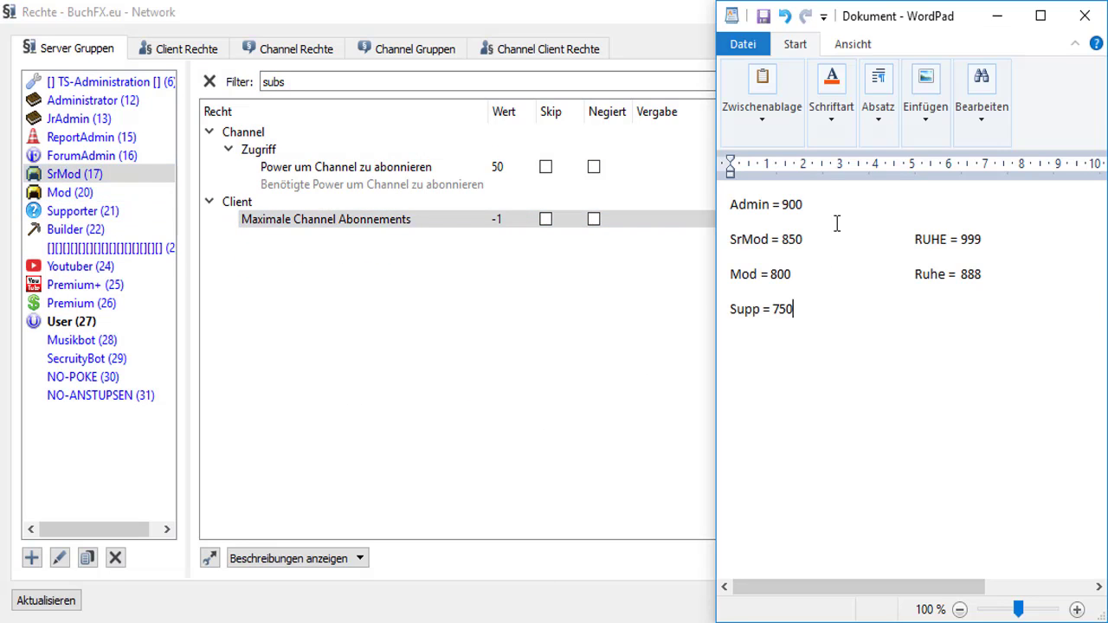
pyautogui.click(117, 192)
pyautogui.press('Down')
pyautogui.doubleClick(509, 219)
pyautogui.write('888')
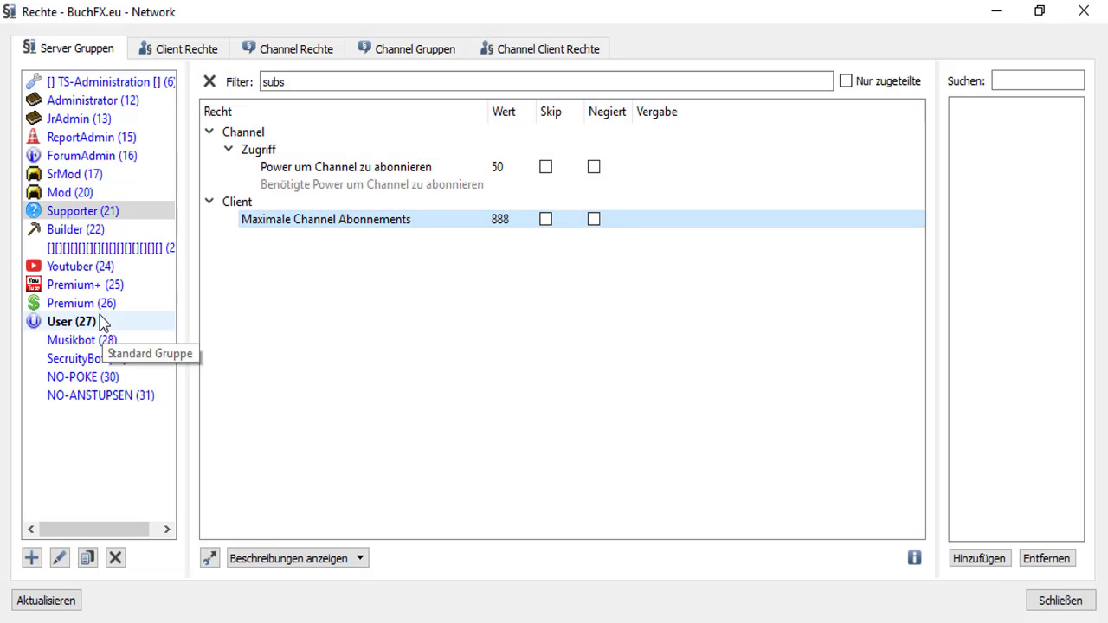
# - Review Maximale Channel Abonnements for the Builder, User, Premium and Premium+ server groups
pyautogui.click(78, 229)
pyautogui.click(86, 321)
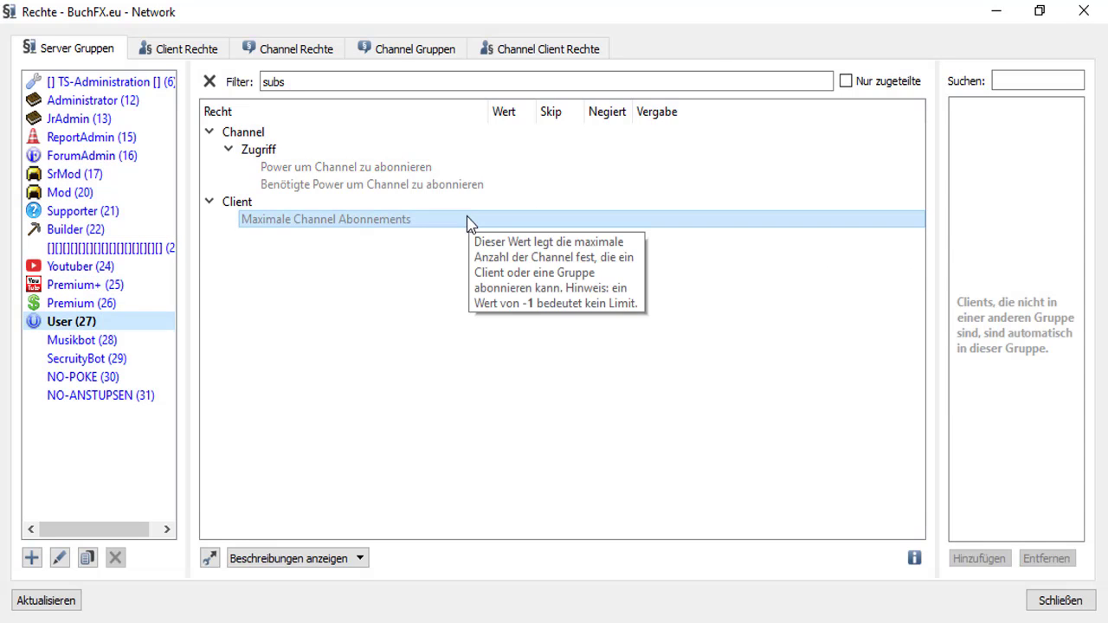
pyautogui.doubleClick(486, 218)
pyautogui.click(82, 303)
pyautogui.doubleClick(493, 220)
pyautogui.press('Up')
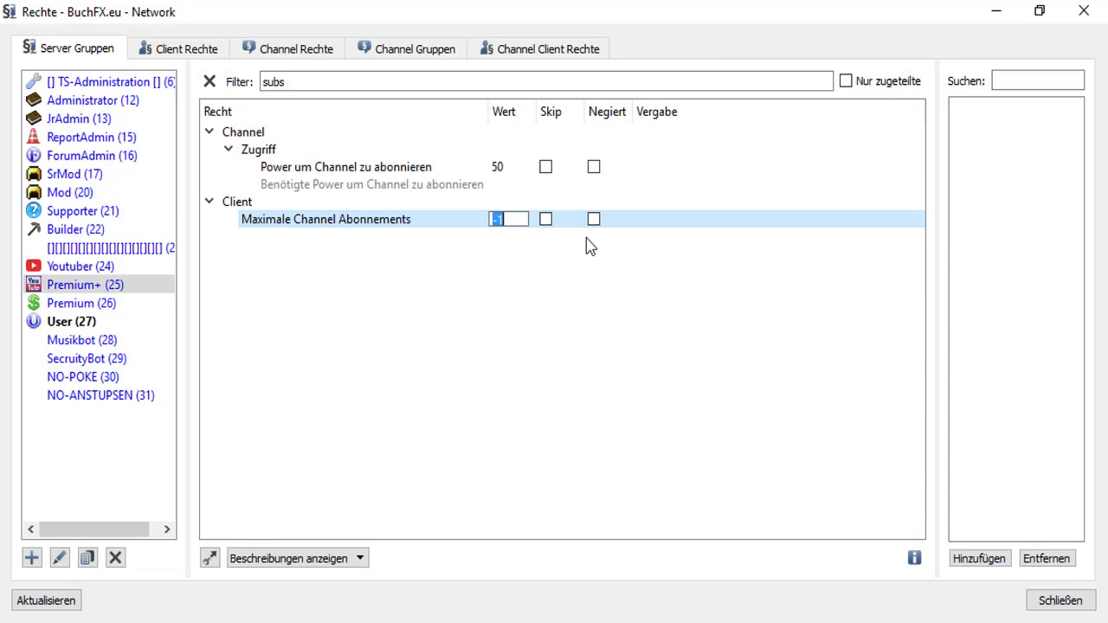
pyautogui.press('Up')
# - Switch to WordPad and close the power list document without saving it
pyautogui.hotkey('alt', 'Tab')
pyautogui.click(1084, 16)
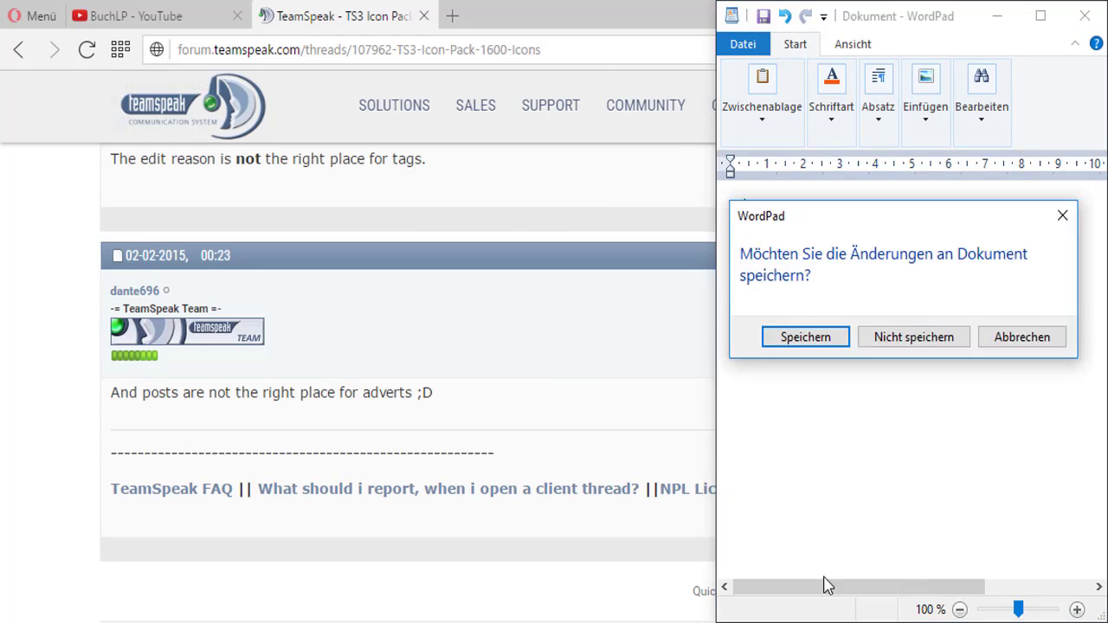
pyautogui.click(917, 335)
pyautogui.scroll(-5, 259, 302)
# - Return to the TeamSpeak rights, delete the Operator and Voice channel groups, and rename the Guest channel group to Gast
pyautogui.hotkey('ctrl', 'F1')
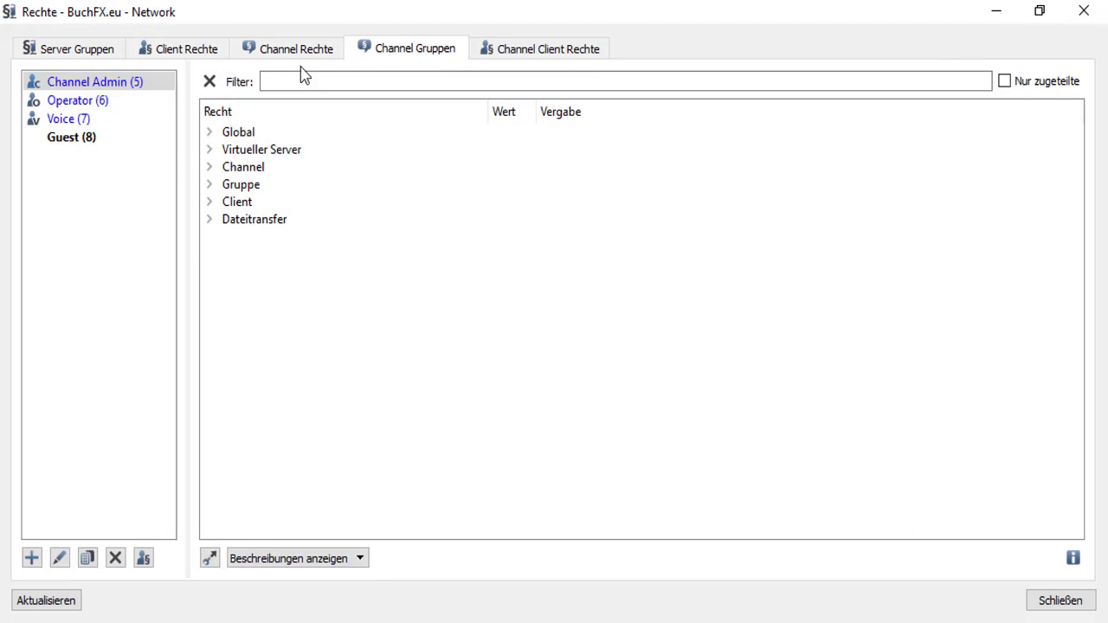
pyautogui.rightClick(94, 102)
pyautogui.click(158, 177)
pyautogui.rightClick(89, 80)
pyautogui.click(130, 116)
pyautogui.write('Gast')
pyautogui.press('Return')
# - Filter the Channel Admin channel group's rights by "icon"
pyautogui.click(309, 80)
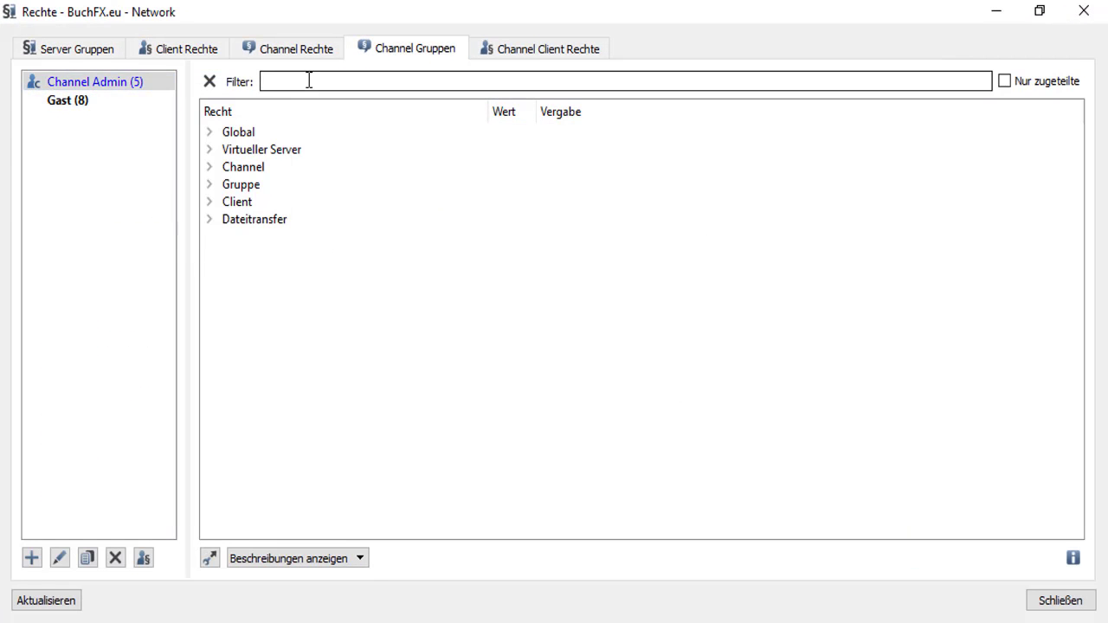
pyautogui.write('icon')
pyautogui.rightClick(452, 202)
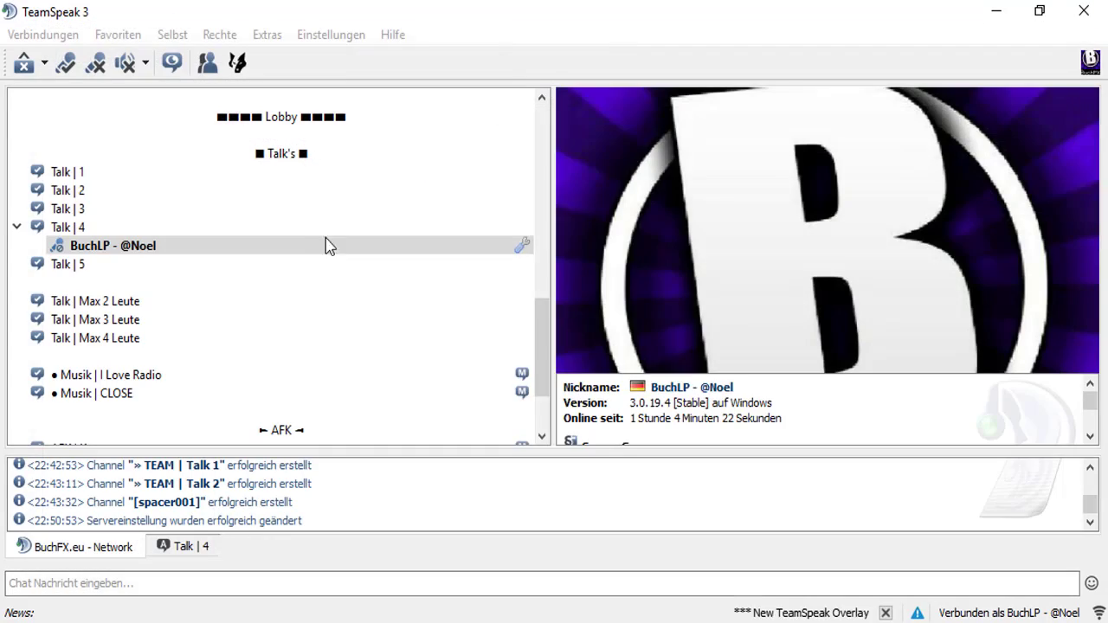
# - Display the server groups that can be assigned to the own client in Talk | 4
pyautogui.rightClick(327, 246)
pyautogui.moveTo(412, 399)
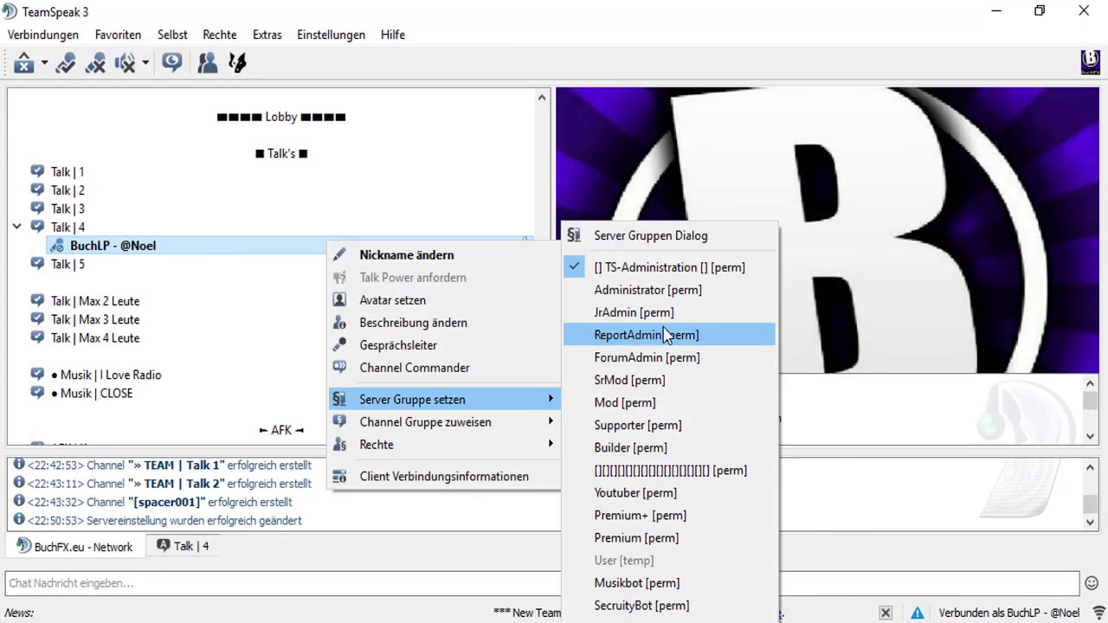